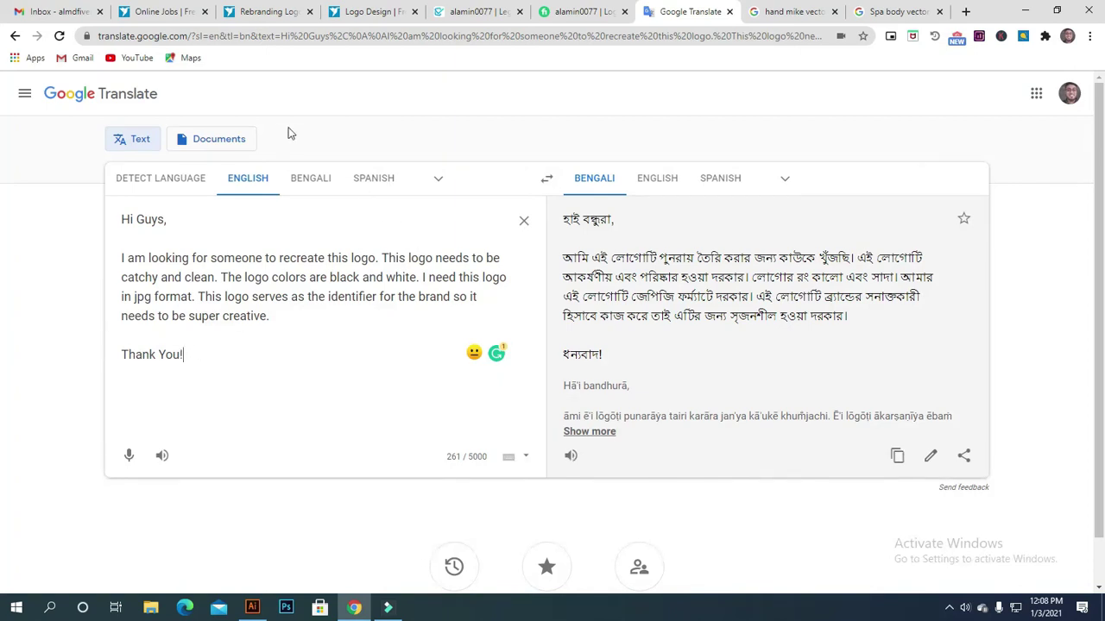
Close the Logo Design contest page in the browser
left_click(362, 15)
mouse_move(343, 102)
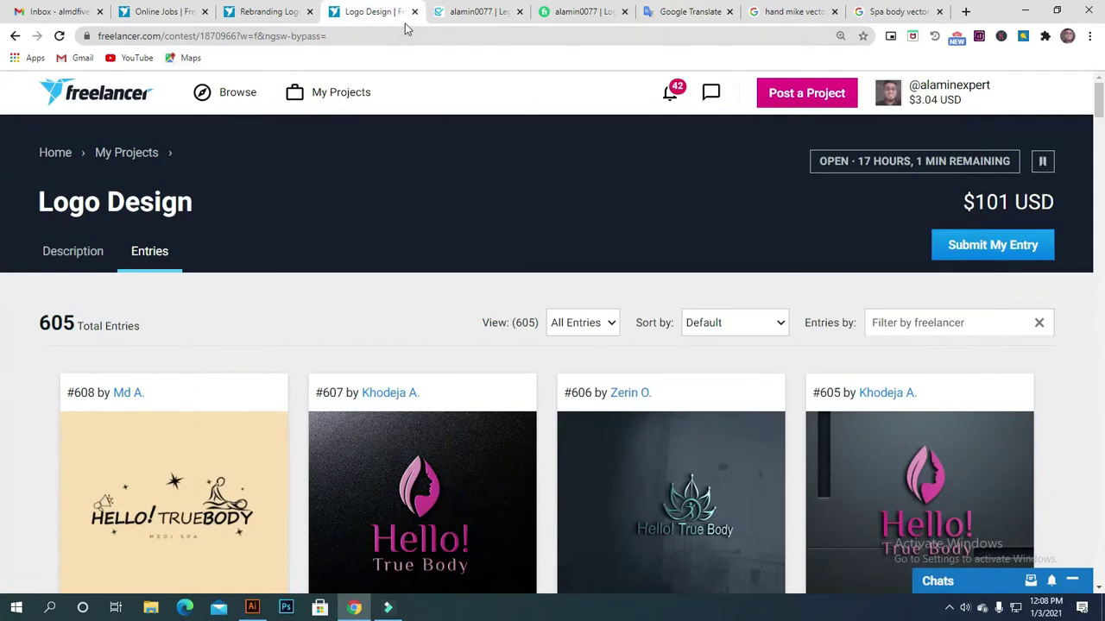
left_click(413, 12)
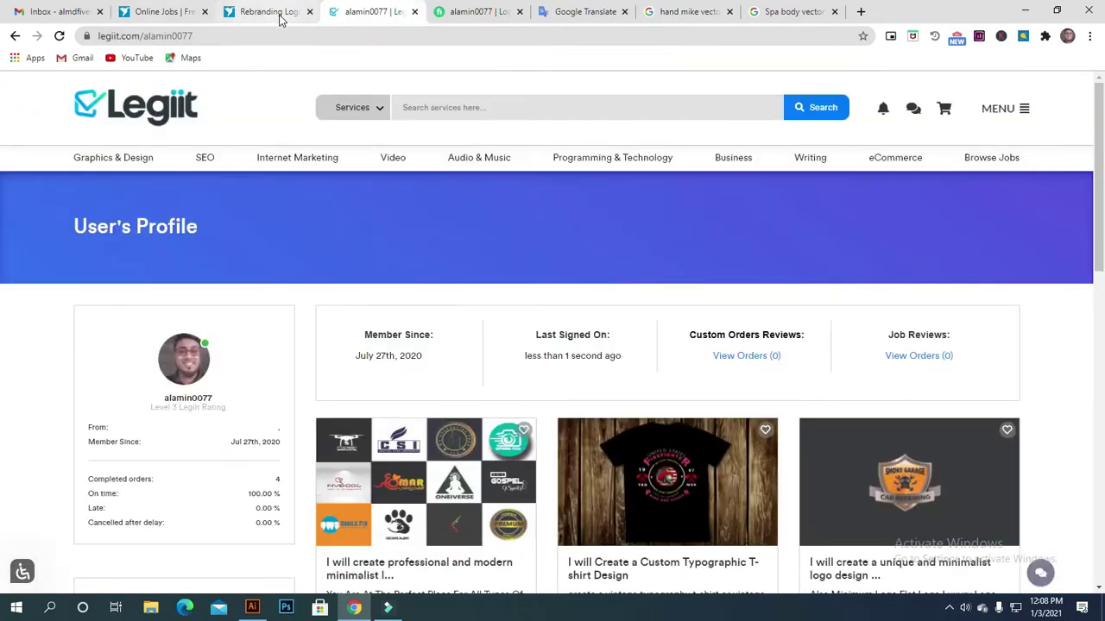
Review the Rebranding Logo contest description and its attached BW Logo.pdf
left_click(276, 15)
left_click(153, 498)
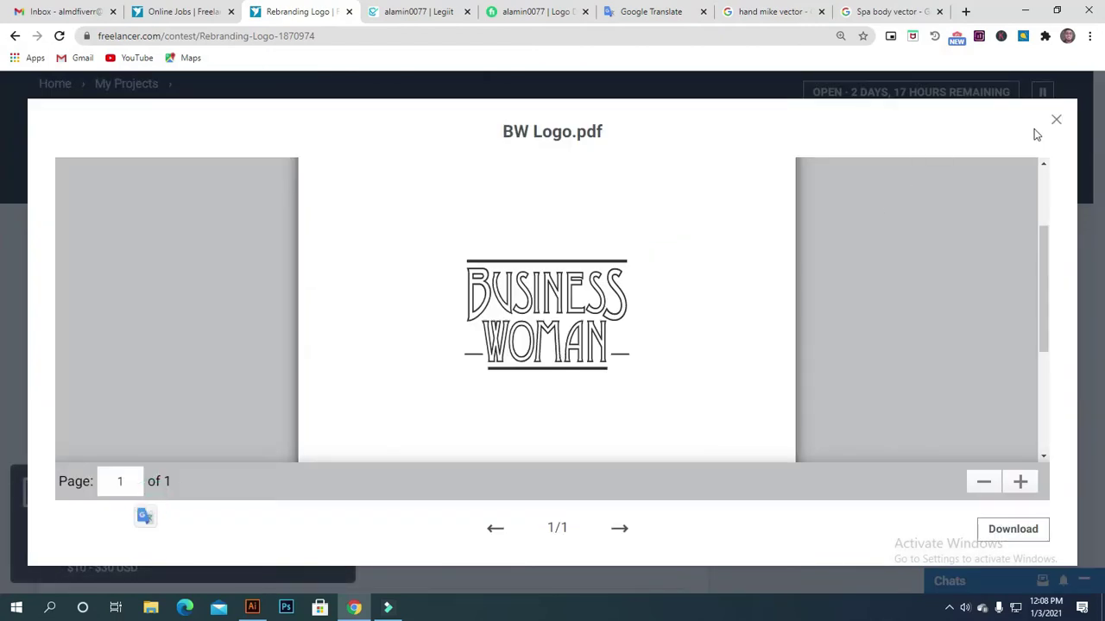
left_click(1057, 120)
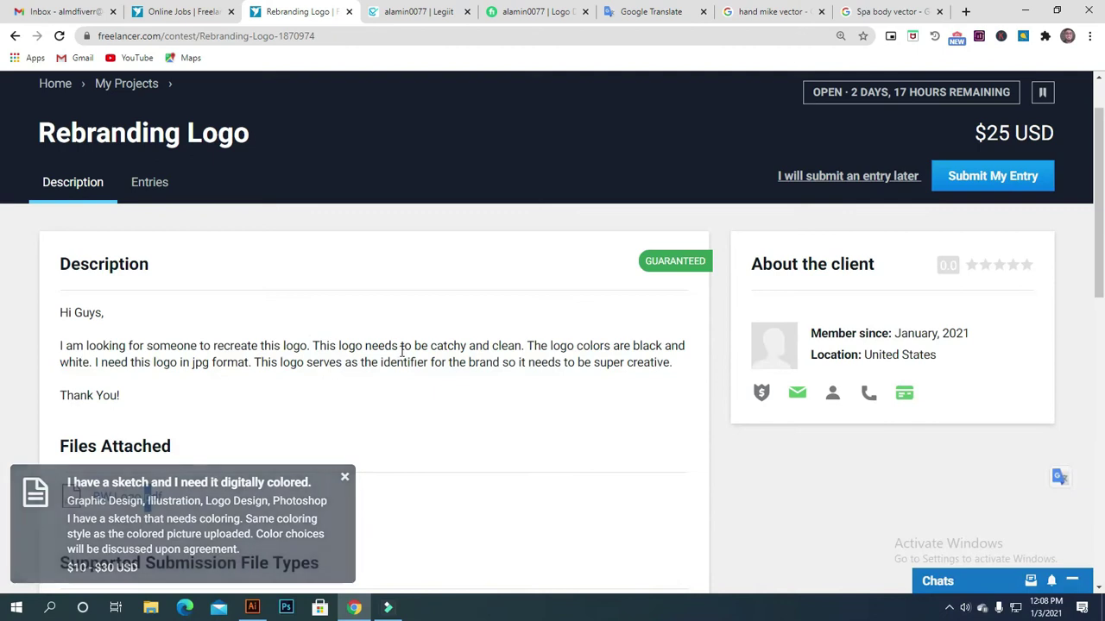
scroll(393, 347, "down", 1)
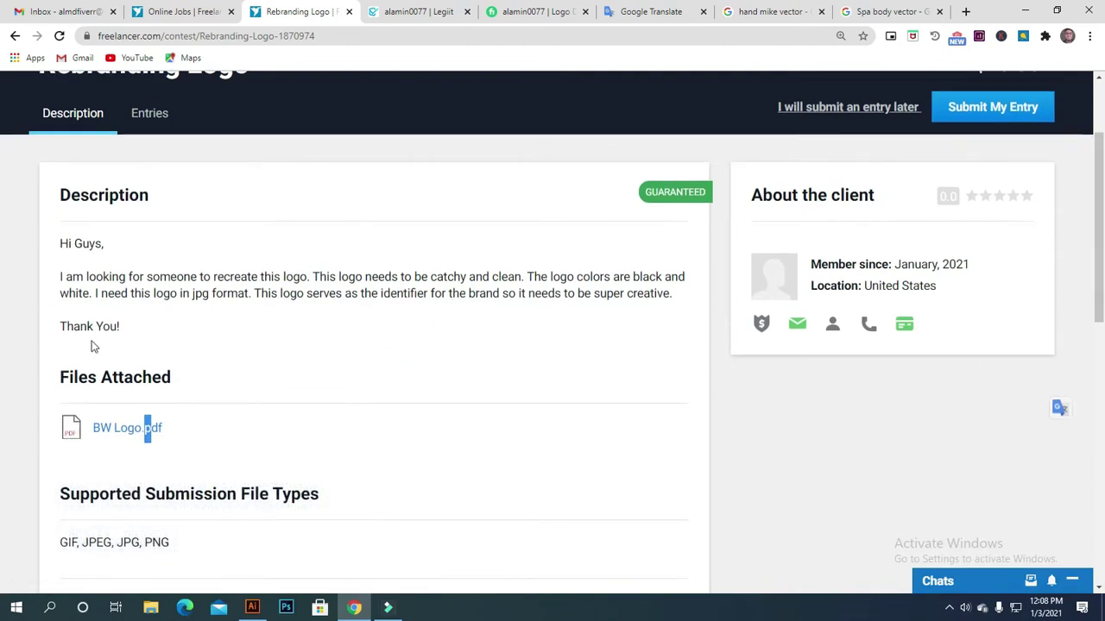
left_click(134, 431)
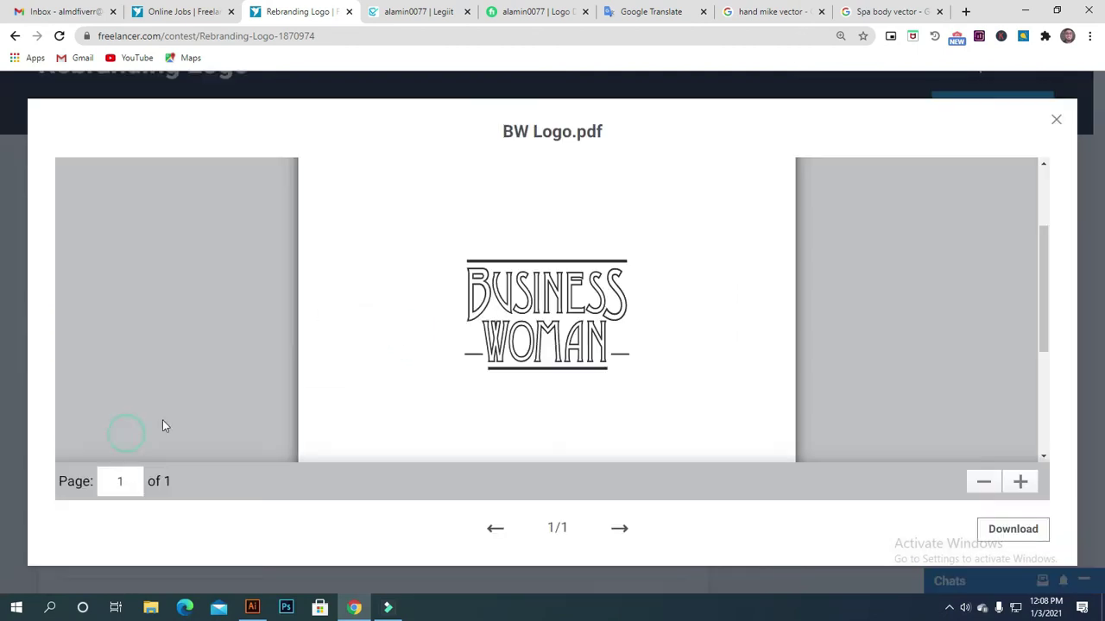
scroll(642, 340, "down", 3)
scroll(649, 331, "up", 4)
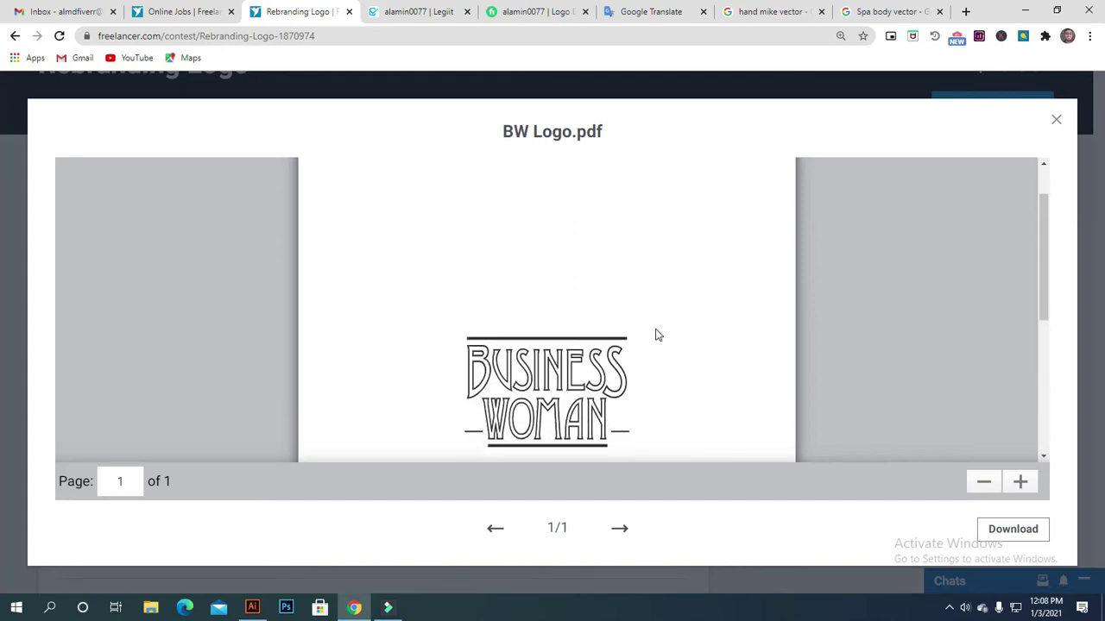
scroll(656, 333, "up", 1)
Copy the phrase "business woman" from Google Translate and create a 1280 × 1280 px Illustrator document with that name
left_click(652, 11)
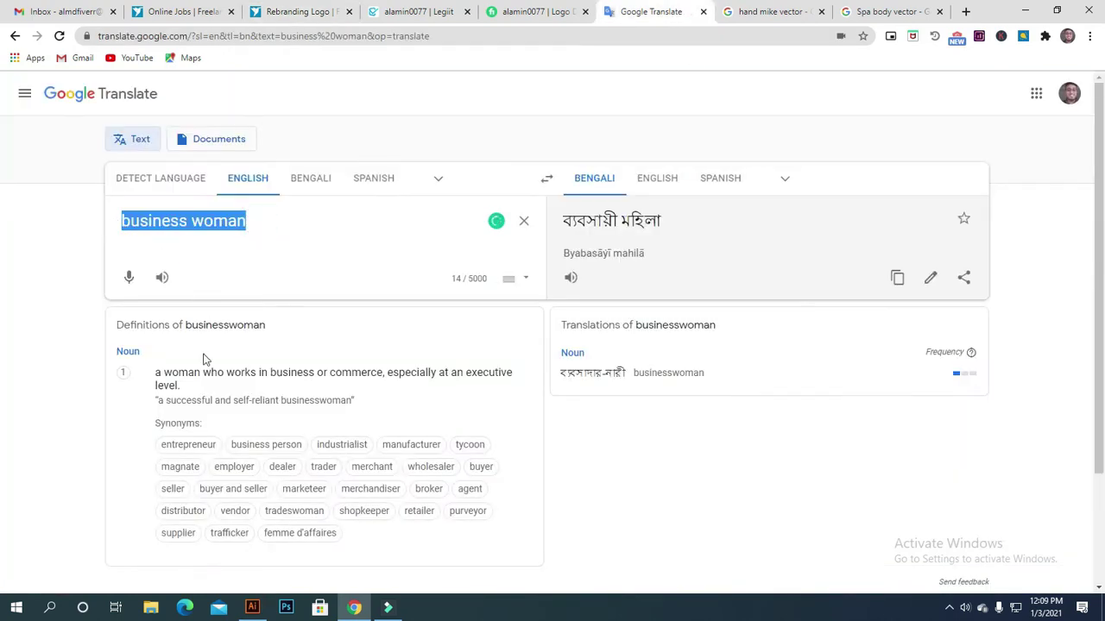
left_click(253, 606)
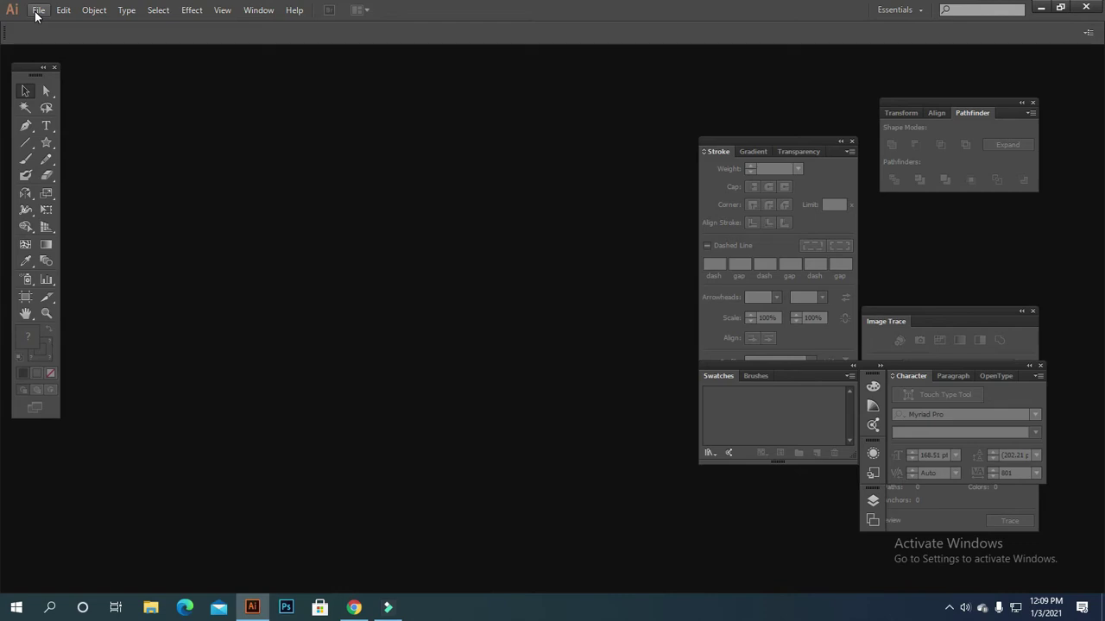
left_click(37, 12)
left_click(52, 27)
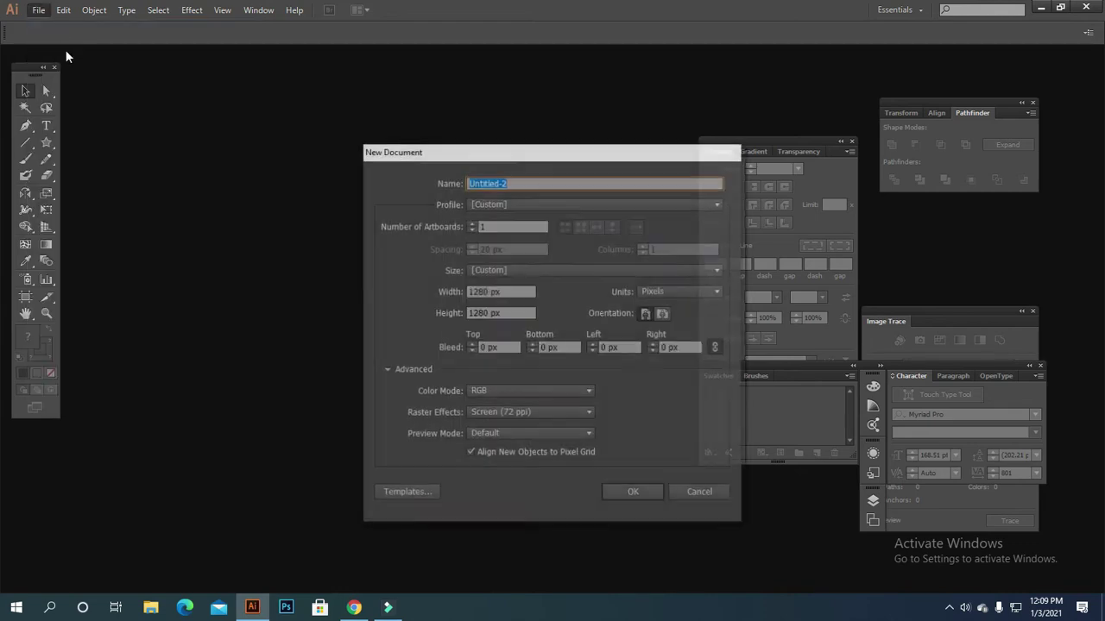
type("business woman")
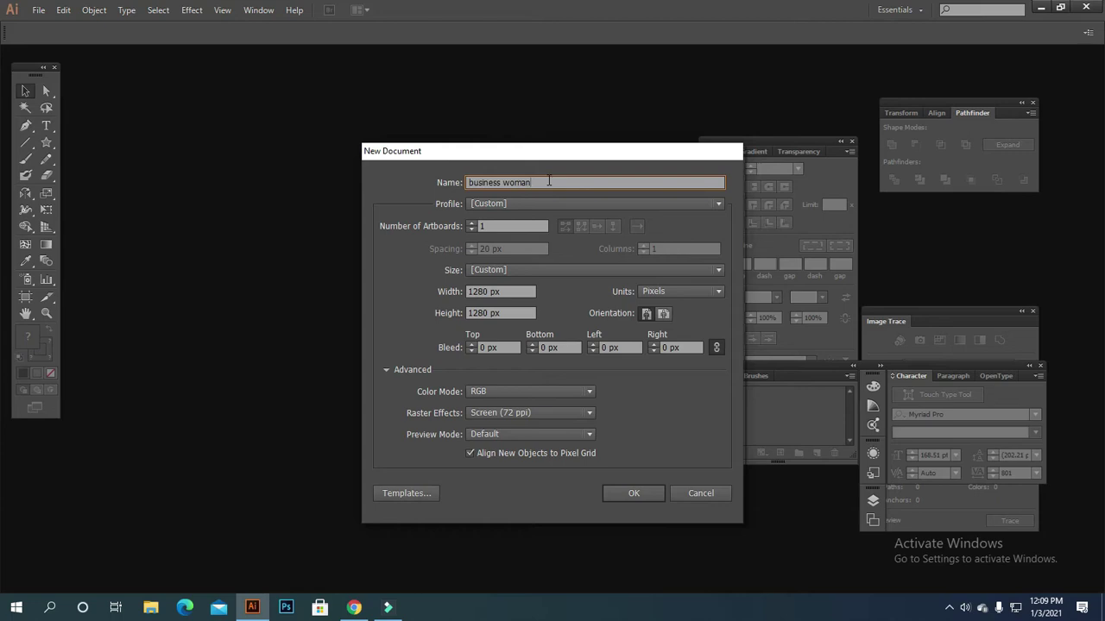
left_click(634, 493)
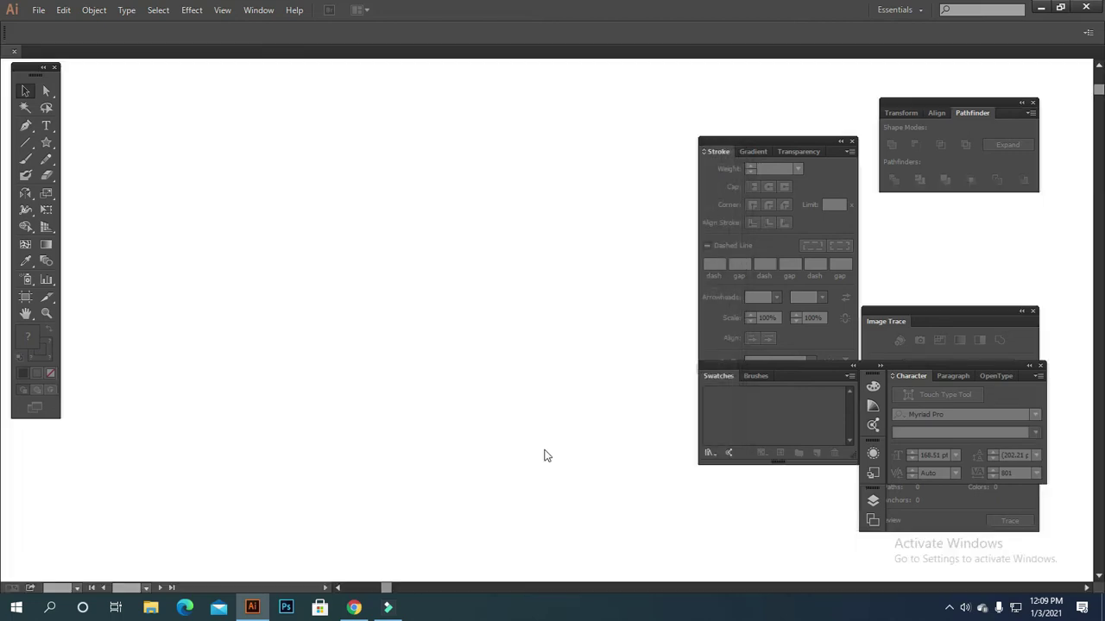
Paste the "business woman" text onto the artboard and enlarge it to about half the artboard's width
scroll(498, 394, "down", 2)
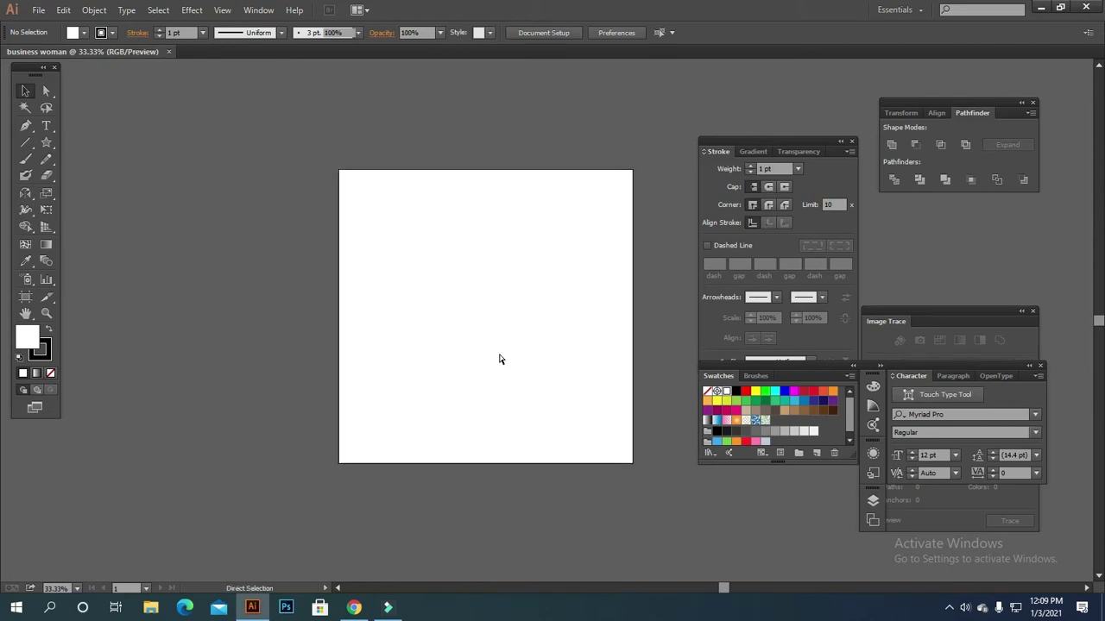
key("ctrl+v")
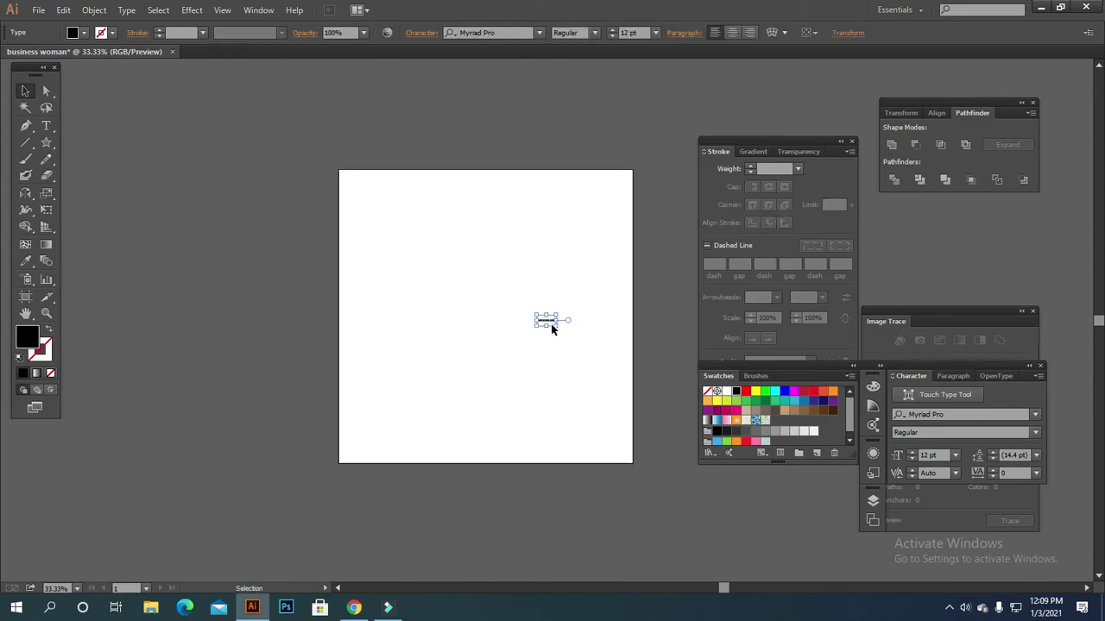
left_click_drag(556, 326, 511, 373)
left_click(502, 437)
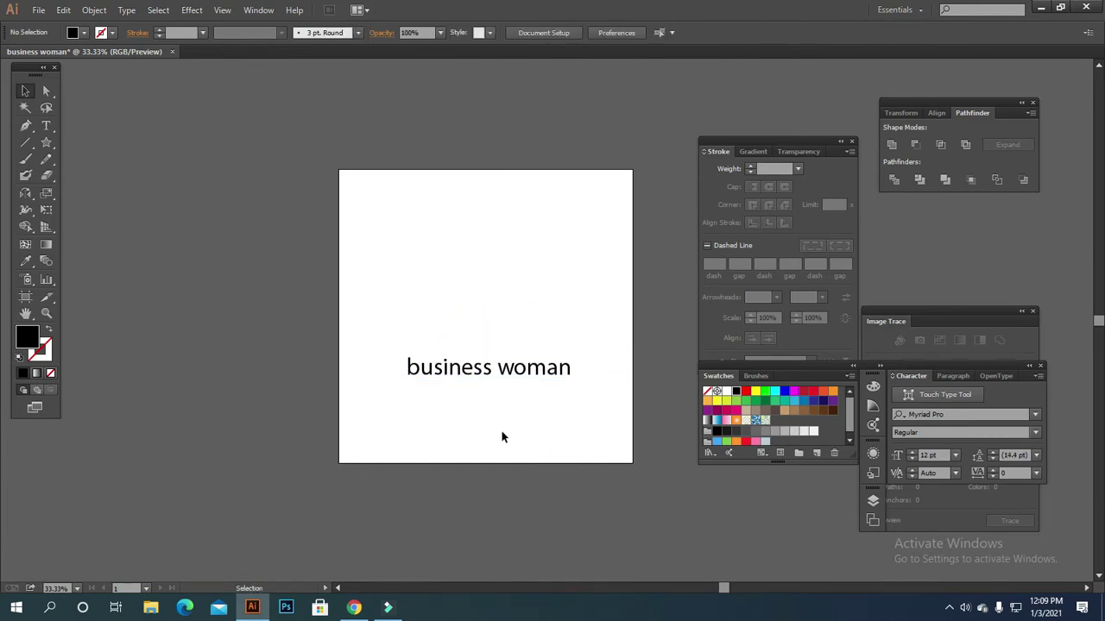
Switch to the browser and copy the logo image from the BW Logo.pdf preview of the Rebranding Logo contest
left_click(354, 608)
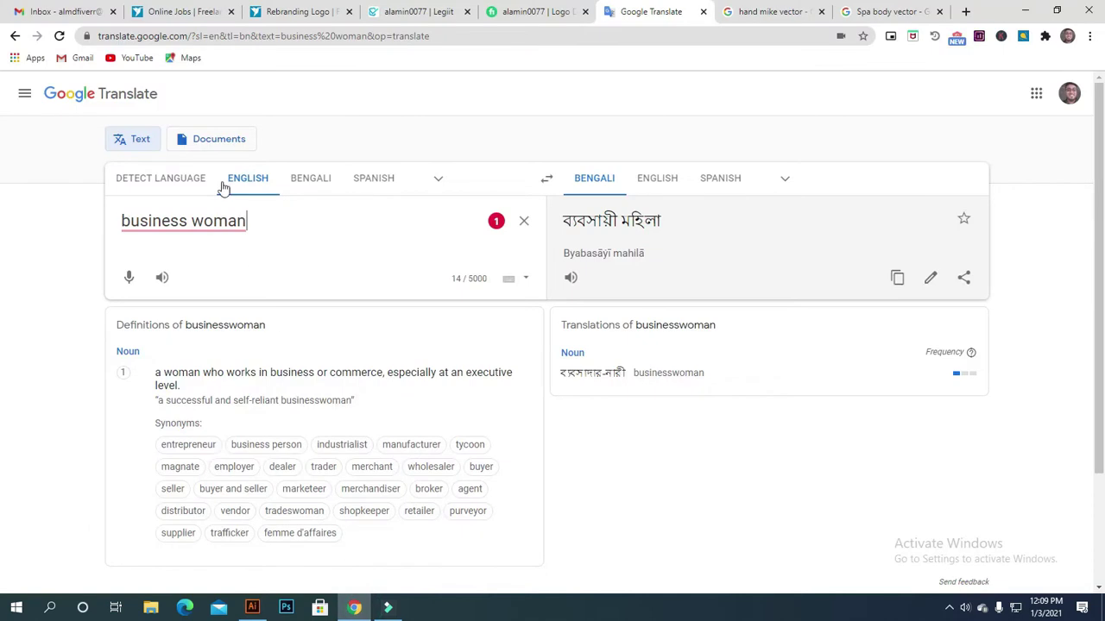
left_click(298, 13)
scroll(596, 387, "down", 3)
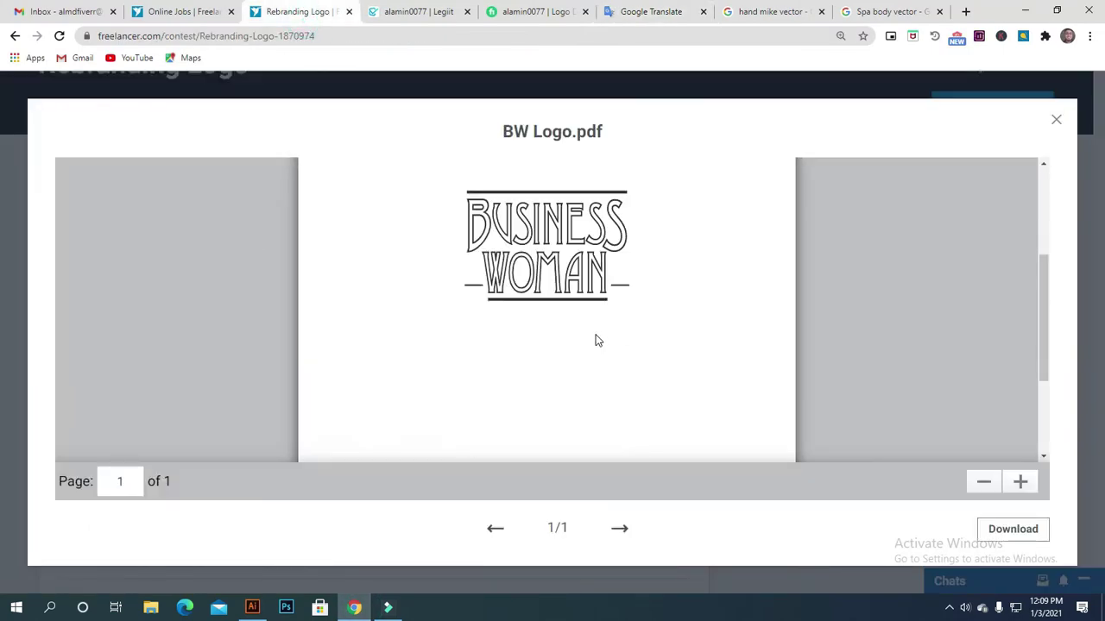
scroll(600, 311, "up", 1)
right_click(631, 202)
left_click(659, 227)
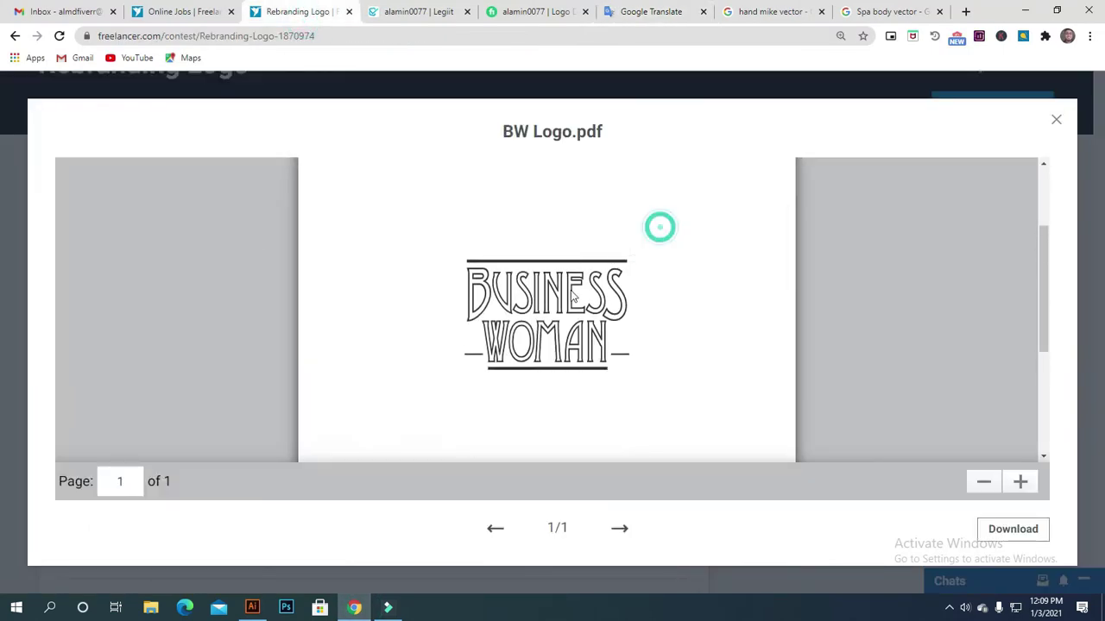
Paste the logo image in Illustrator beside the artboard's left edge and move the "business woman" text up on the artboard
left_click(252, 607)
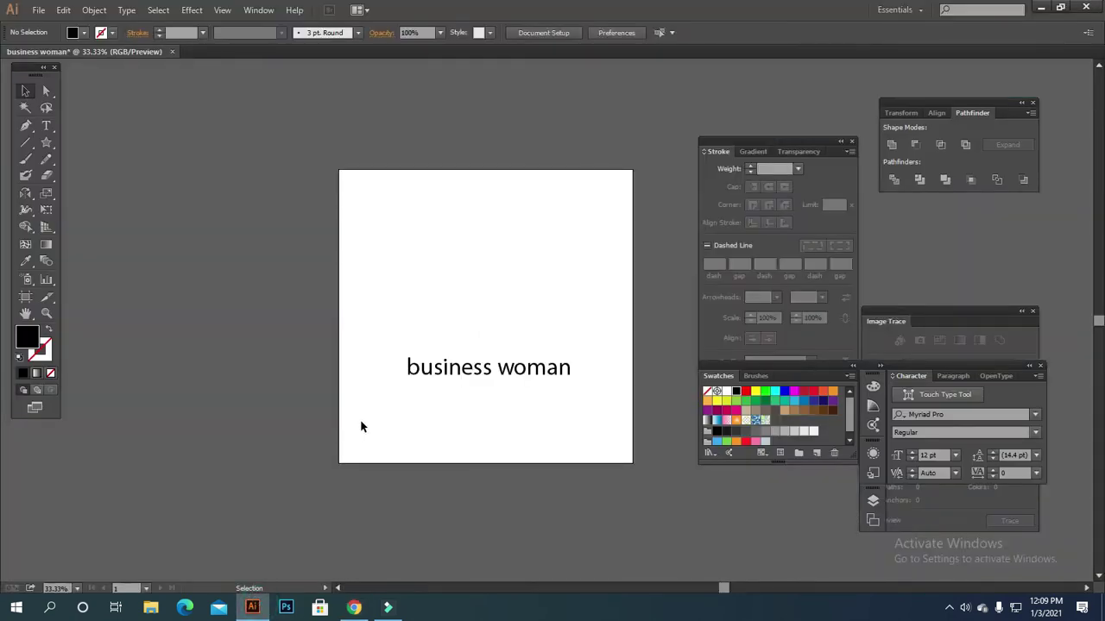
key("ctrl+v")
left_click_drag(595, 400, 480, 518)
left_click_drag(397, 355, 249, 444)
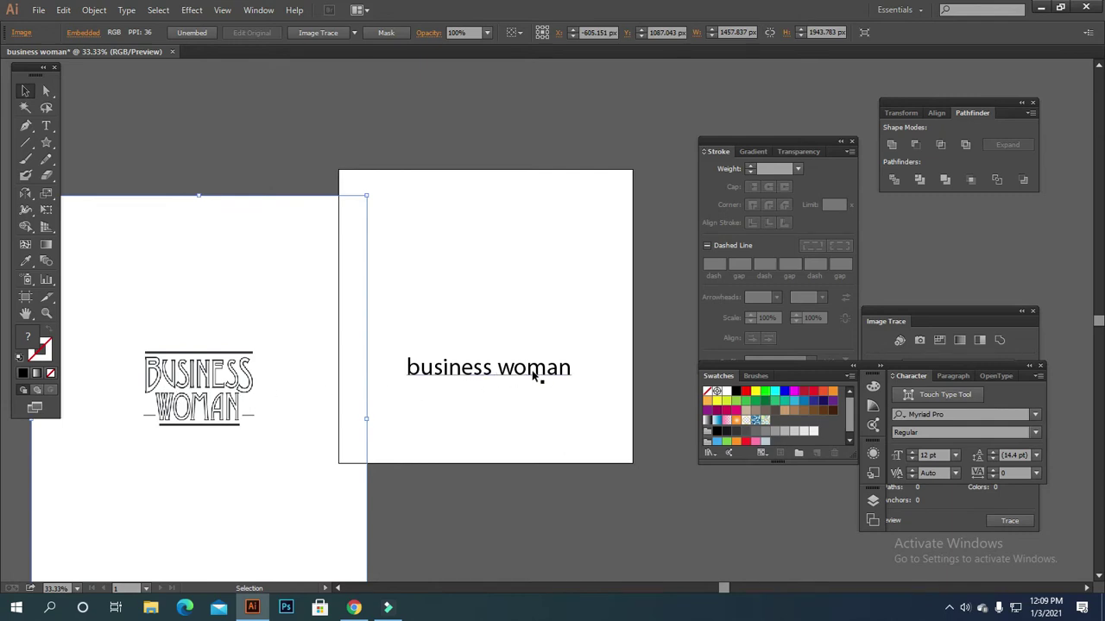
left_click_drag(179, 406, 239, 400)
left_click_drag(518, 390, 532, 315)
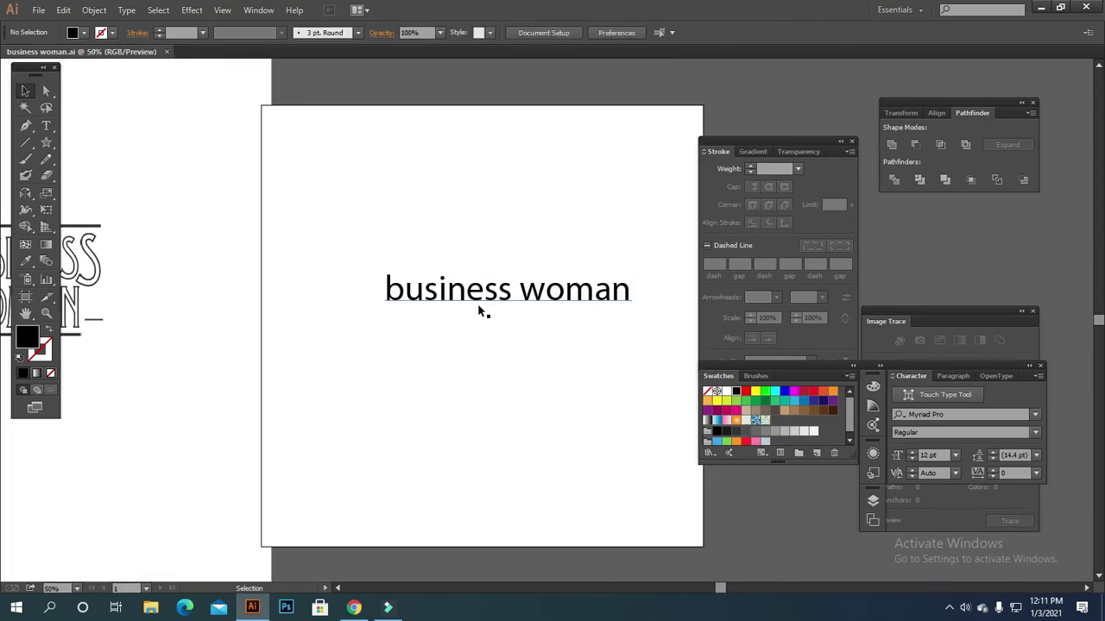
Cut the word "woman" from the text and paste it as a separate text object centered below "business"
double_click(513, 296)
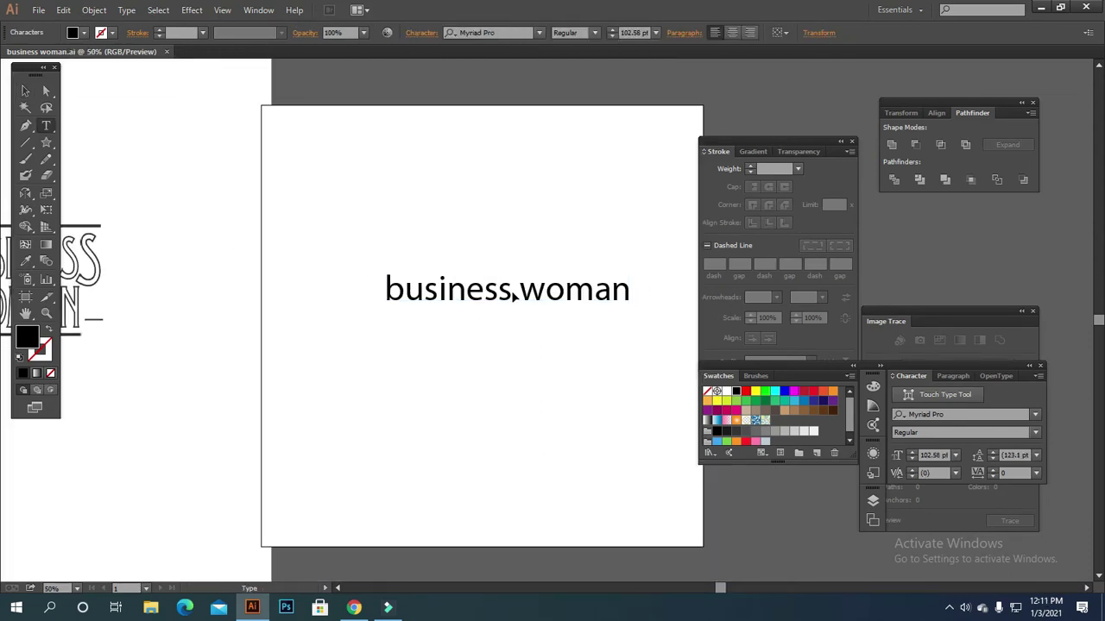
left_click_drag(513, 296, 654, 318)
key("ctrl")
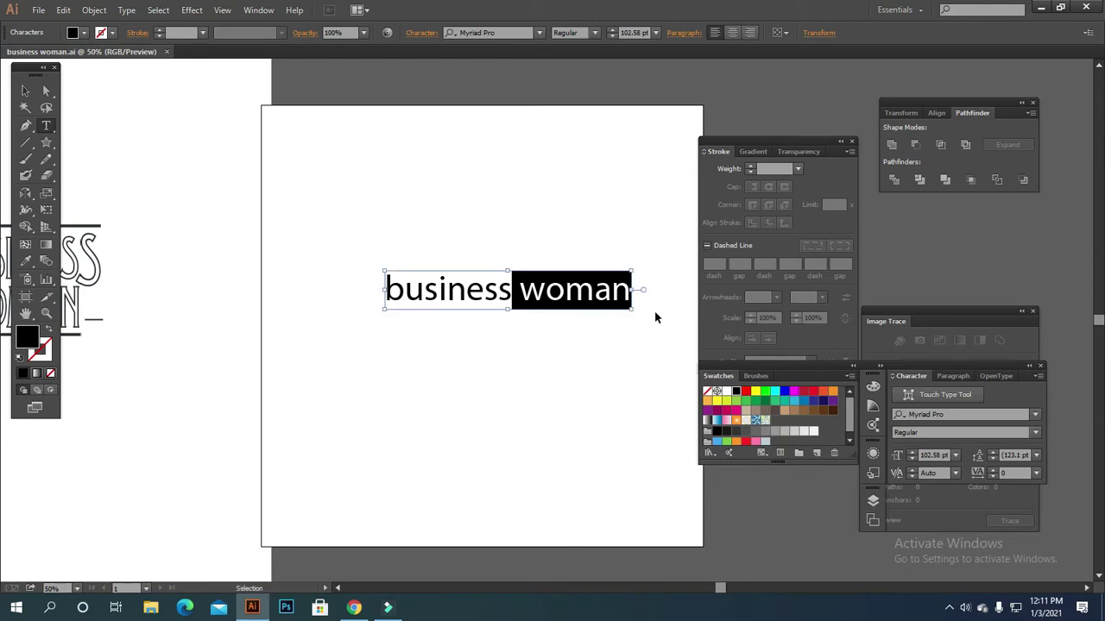
key("BackSpace")
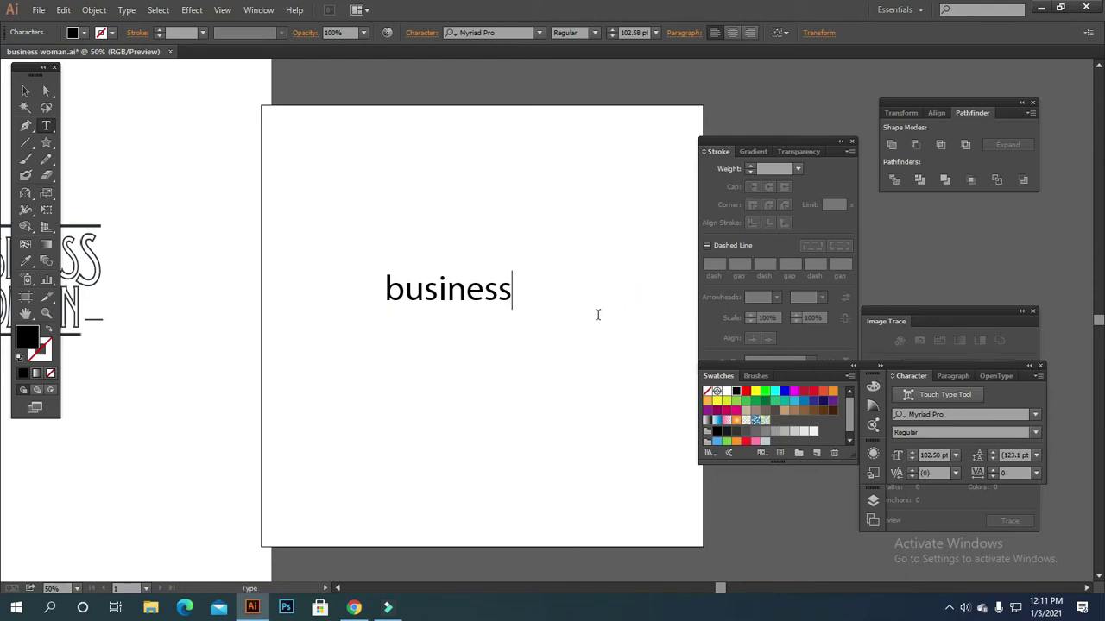
left_click(23, 89)
left_click(419, 362)
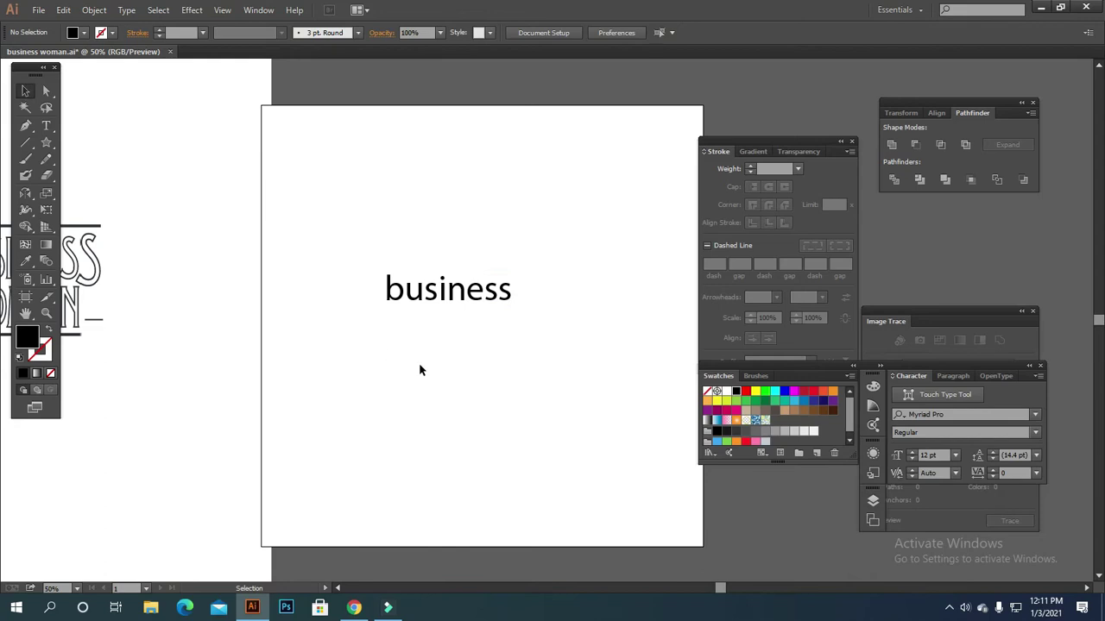
key("ctrl+v")
left_click_drag(543, 315, 450, 325)
Move both words to the right on the artboard and shift the reference logo image slightly up and to the right
left_click_drag(376, 252, 506, 458)
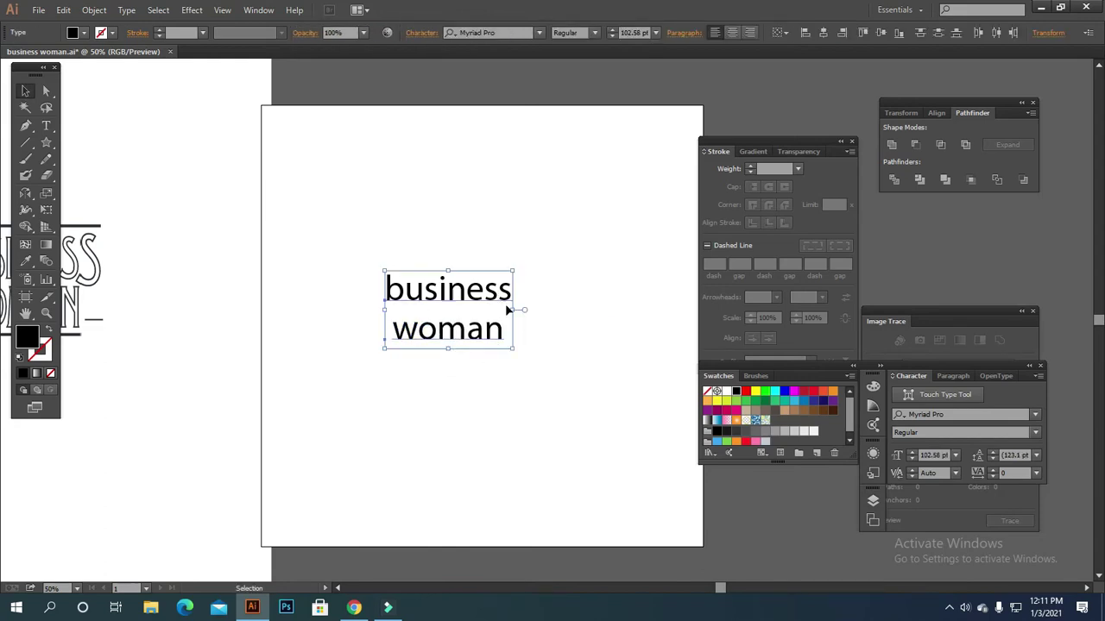
left_click_drag(508, 309, 579, 314)
scroll(484, 408, "down", 2)
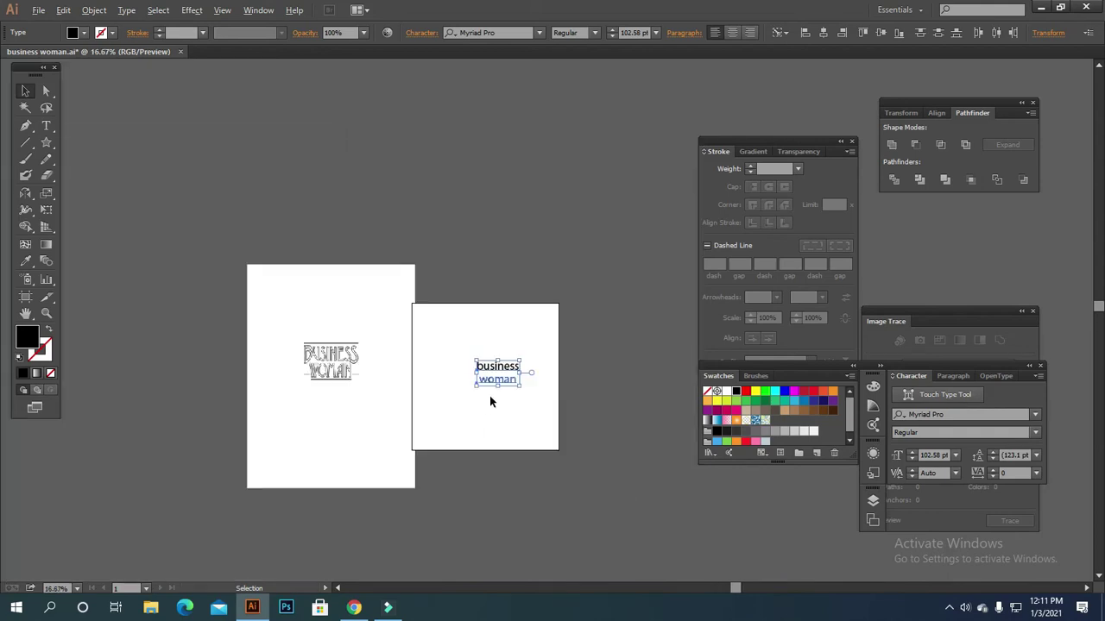
left_click_drag(285, 459, 252, 342)
mouse_move(333, 394)
left_mouse_down()
mouse_move(239, 365)
mouse_move(313, 393)
left_mouse_up()
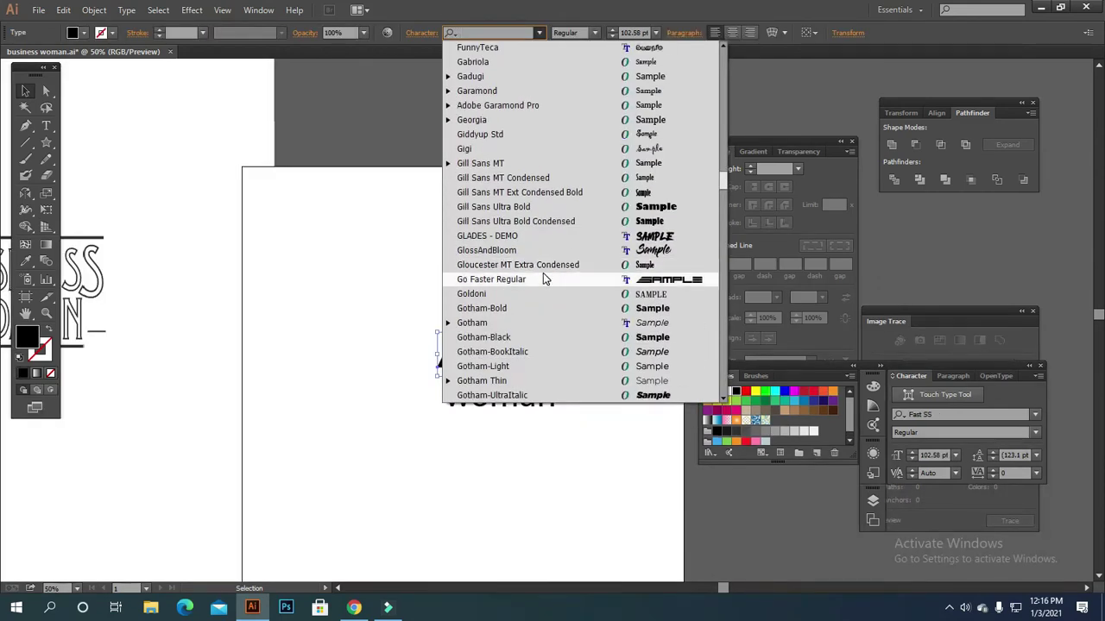
Browse the installed fonts and set the word "business" in Freshman
scroll(542, 276, "down", 2)
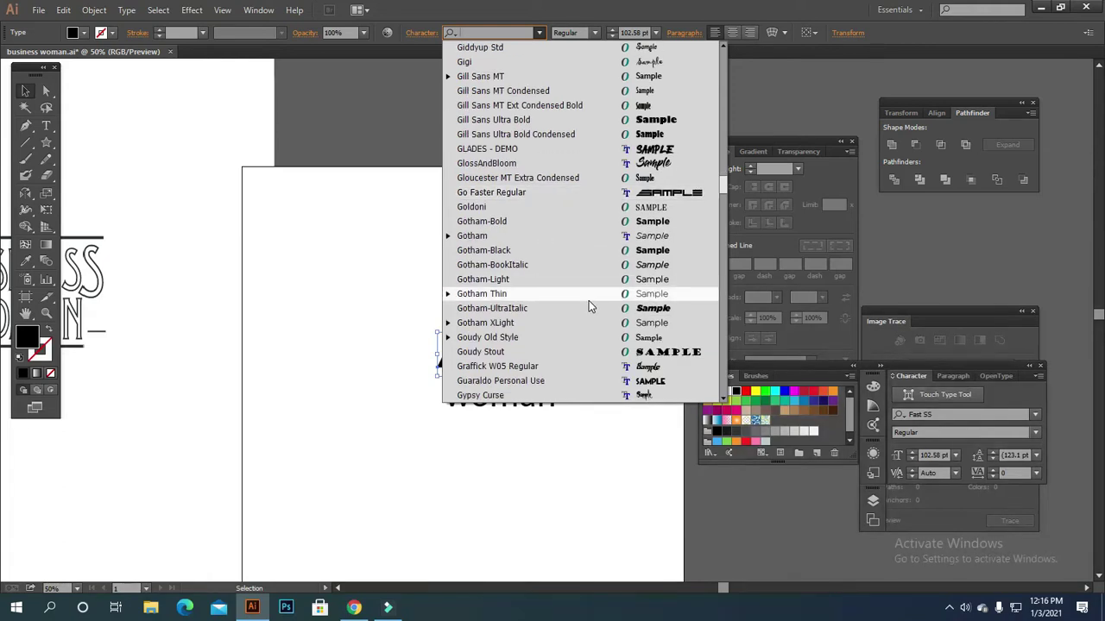
scroll(591, 306, "up", 5)
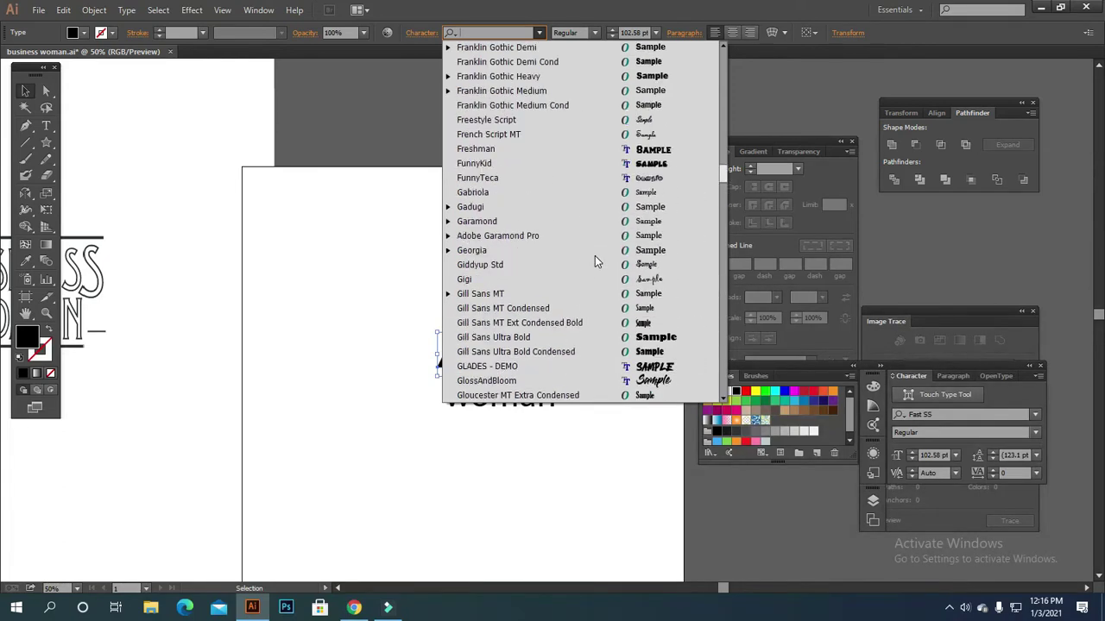
scroll(596, 257, "up", 3)
left_click(476, 276)
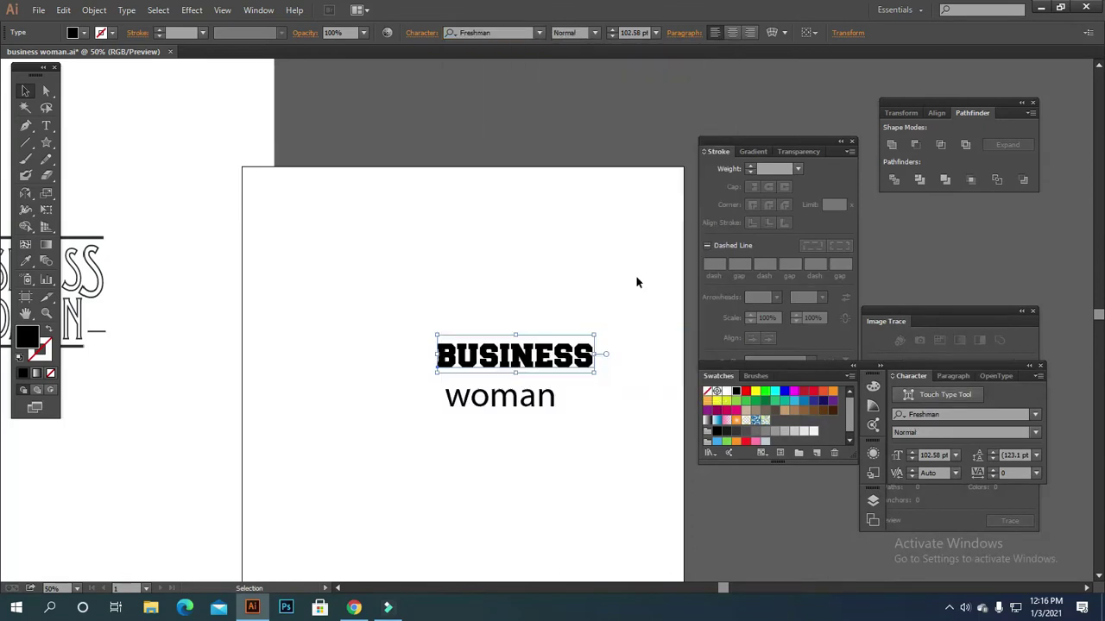
left_click(603, 406)
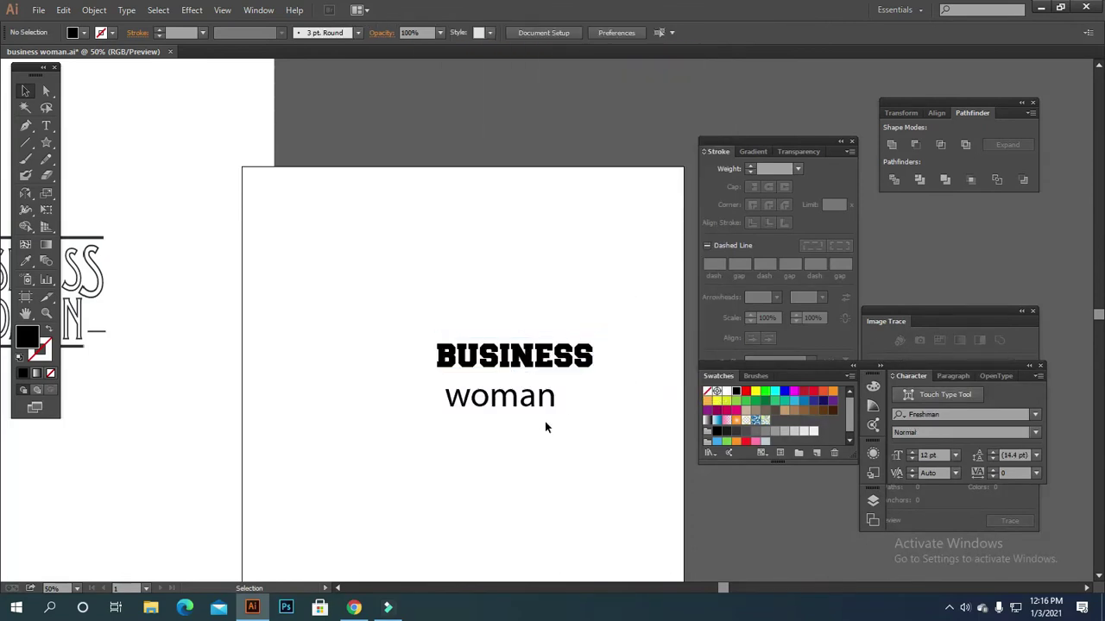
Compare the lettering of the two words on the artboard with the reference logo image
scroll(534, 383, "up", 4)
scroll(529, 371, "down", 2)
scroll(529, 371, "up", 2)
scroll(529, 372, "down", 2)
scroll(529, 371, "up", 1)
scroll(525, 370, "down", 1)
scroll(525, 370, "down", 1)
scroll(525, 369, "up", 1)
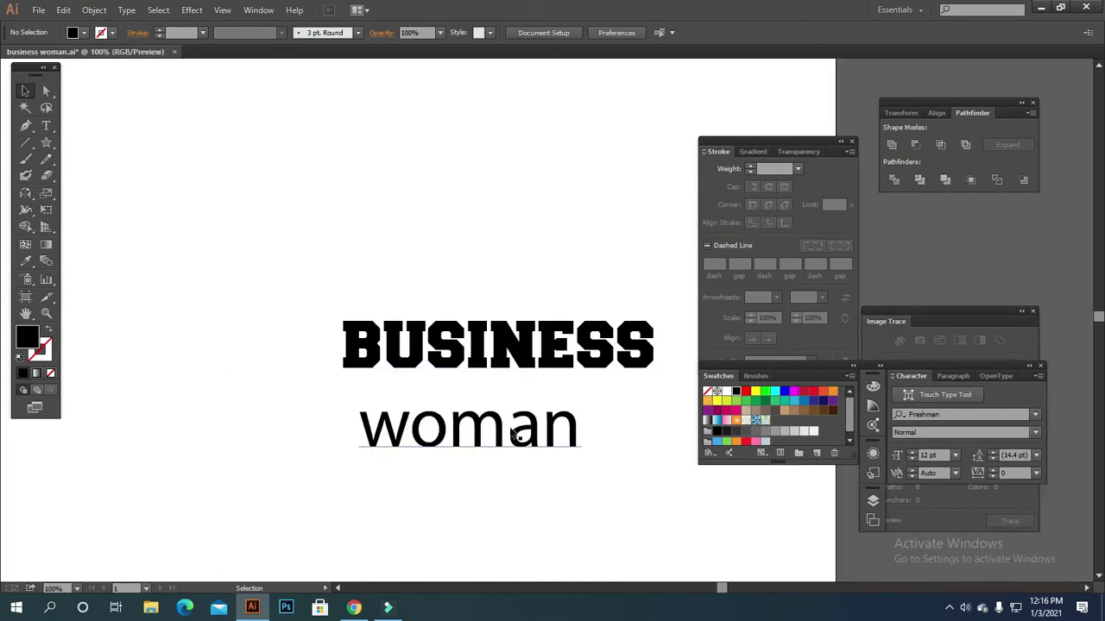
scroll(515, 435, "down", 3)
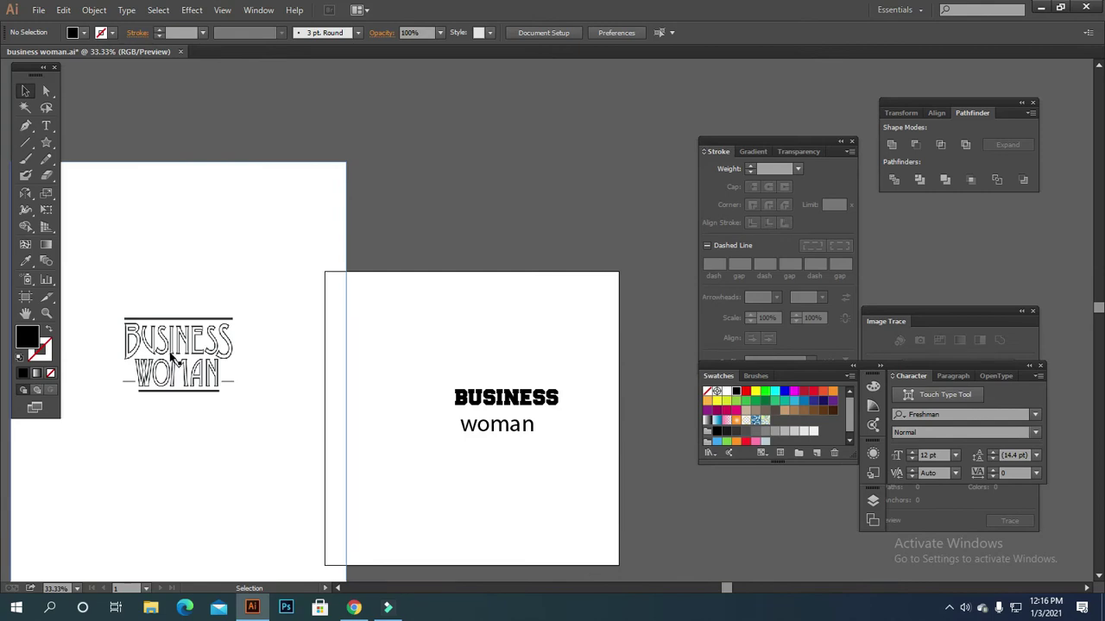
scroll(201, 363, "up", 2)
scroll(200, 362, "down", 1)
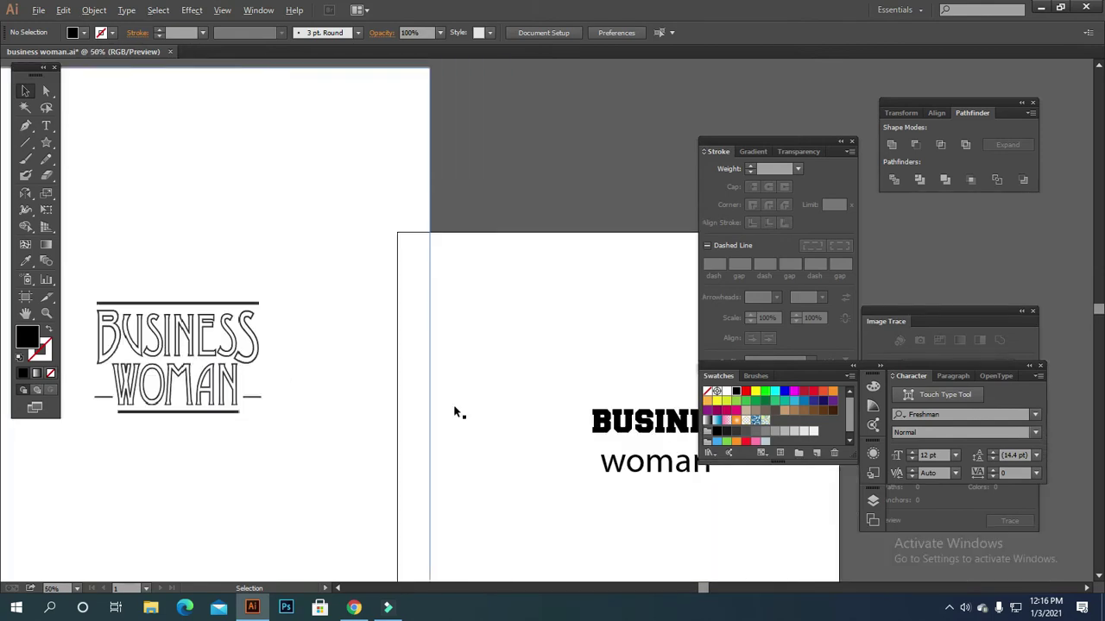
Move the word "woman" up close beneath "business" and copy the Freshman text style from "business" onto it
left_click(618, 438)
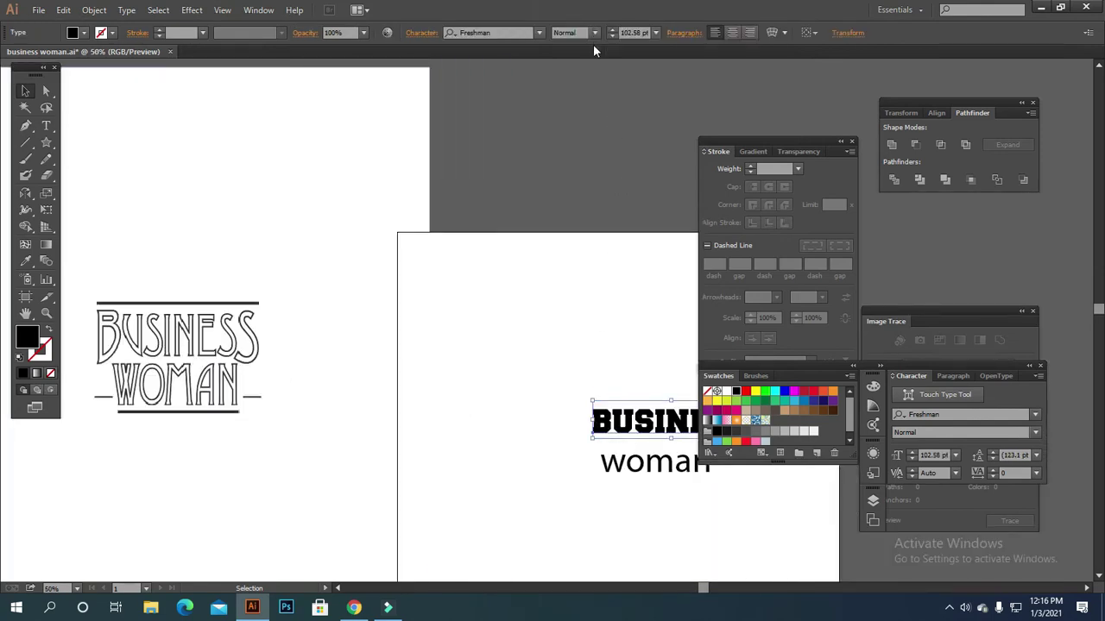
left_click(602, 158)
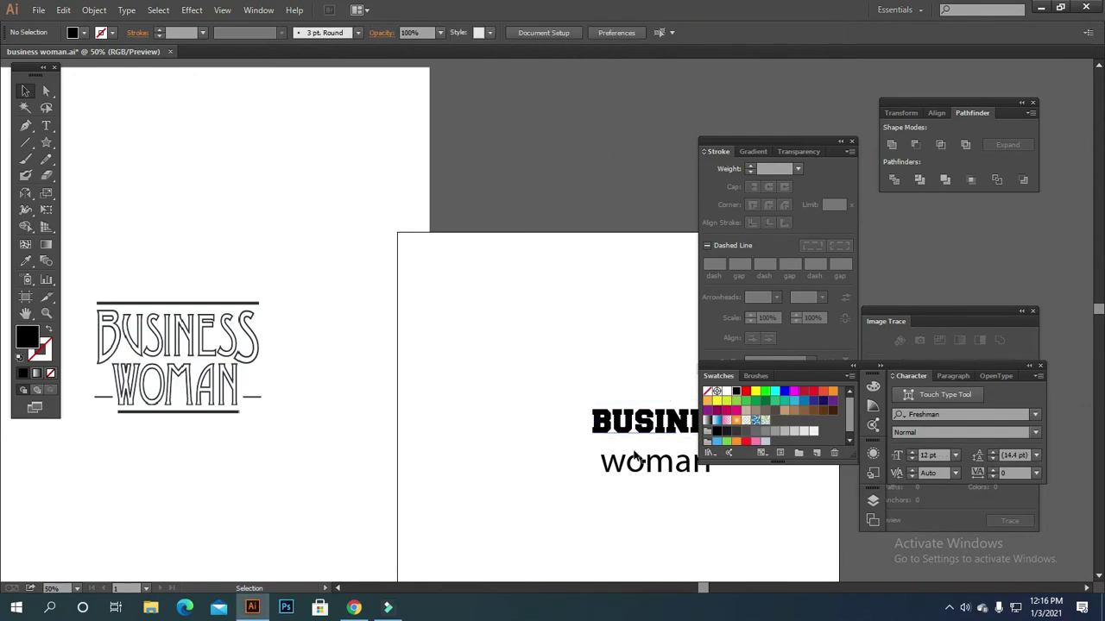
left_click_drag(564, 456, 392, 412)
scroll(447, 423, "up", 4)
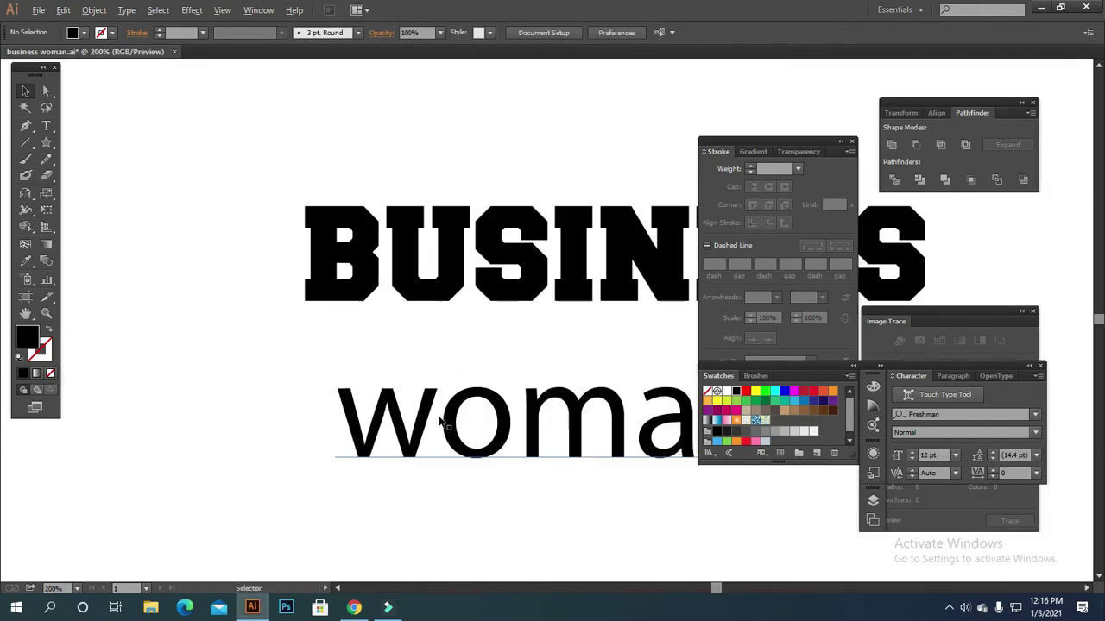
left_click_drag(493, 348, 293, 371)
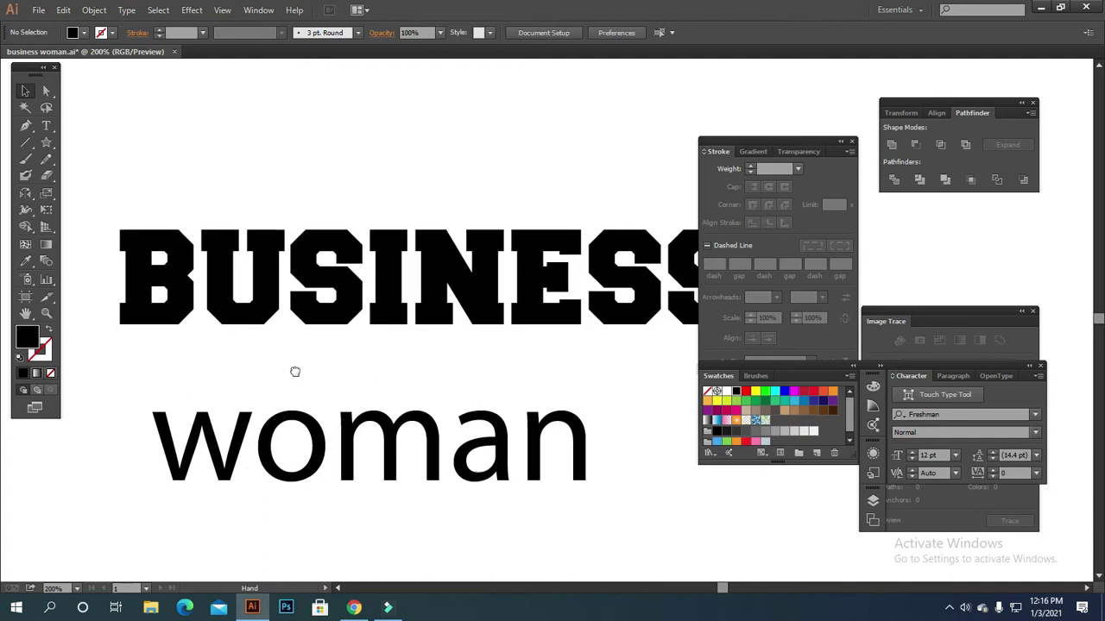
scroll(326, 381, "down", 1)
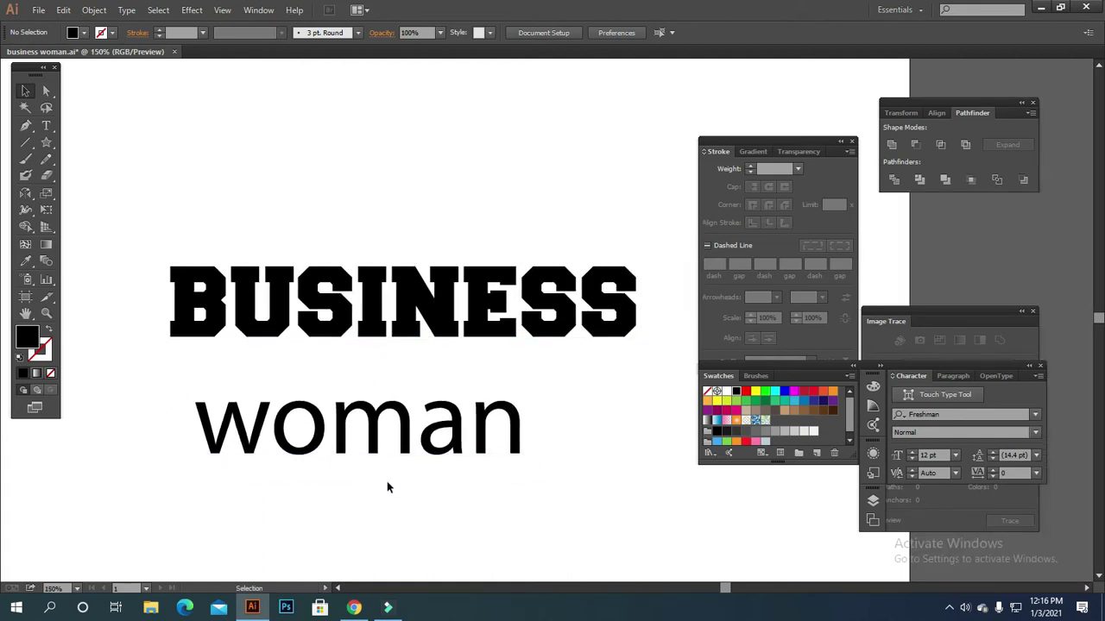
left_click_drag(400, 451, 431, 416)
left_click(25, 263)
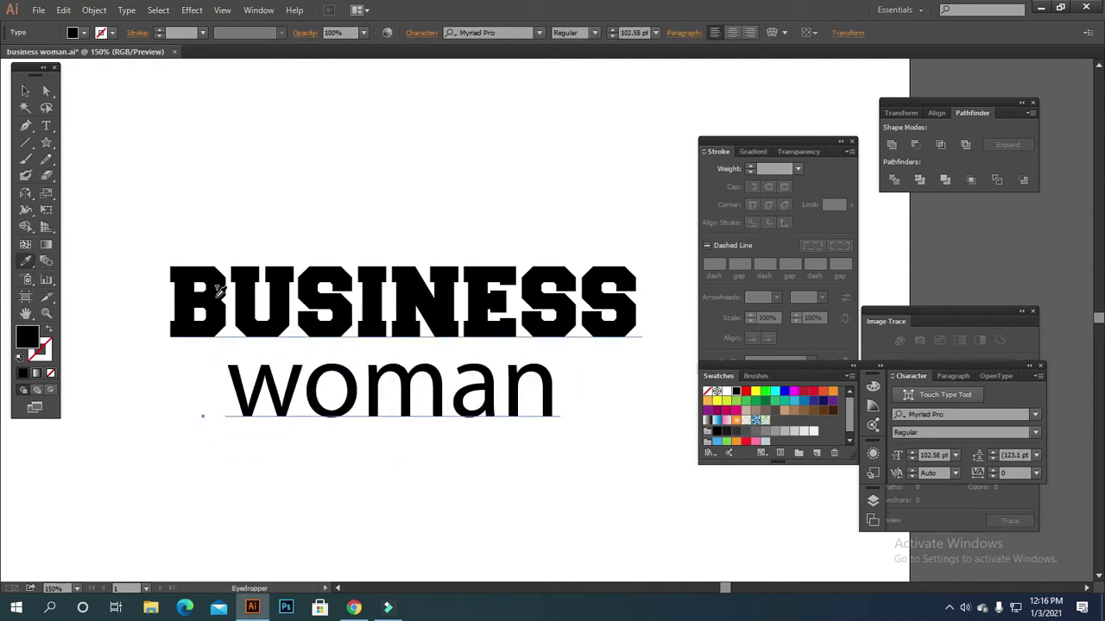
left_click(217, 289)
left_click(25, 90)
left_click(576, 476)
Compare the proportions and spacing of the two Freshman words with the reference logo, both at overview and close up
scroll(574, 462, "down", 3)
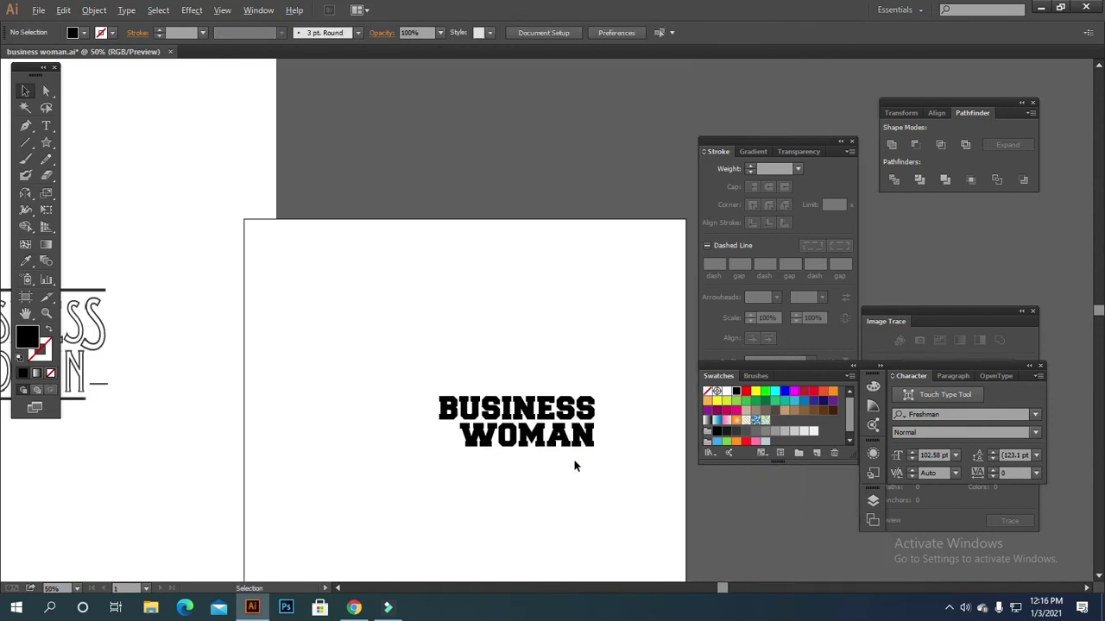
scroll(573, 462, "down", 2)
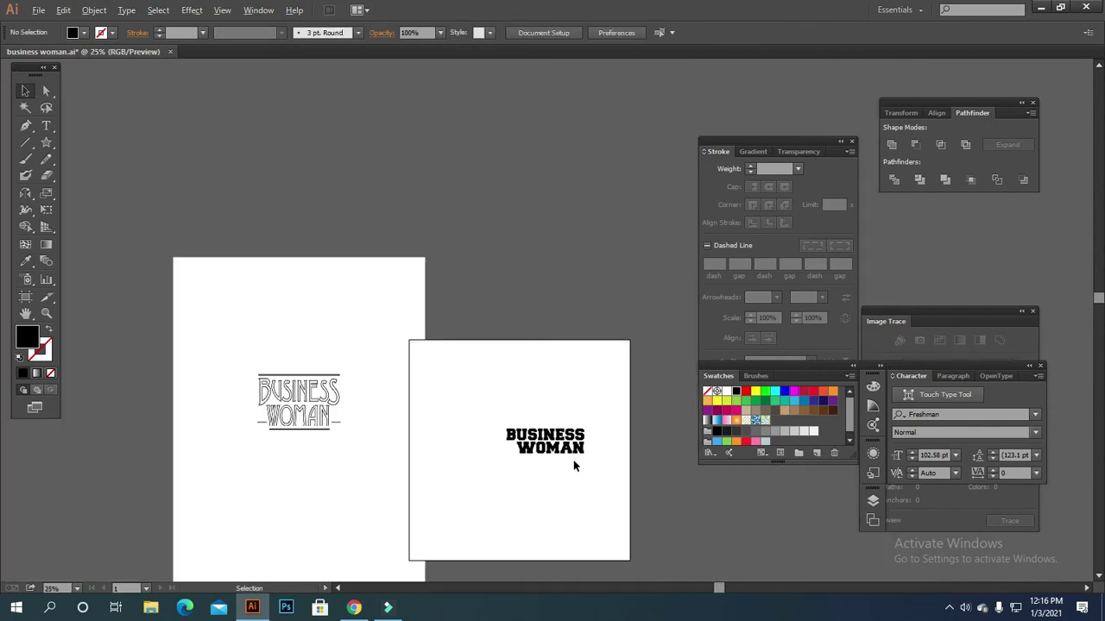
scroll(574, 466, "up", 5)
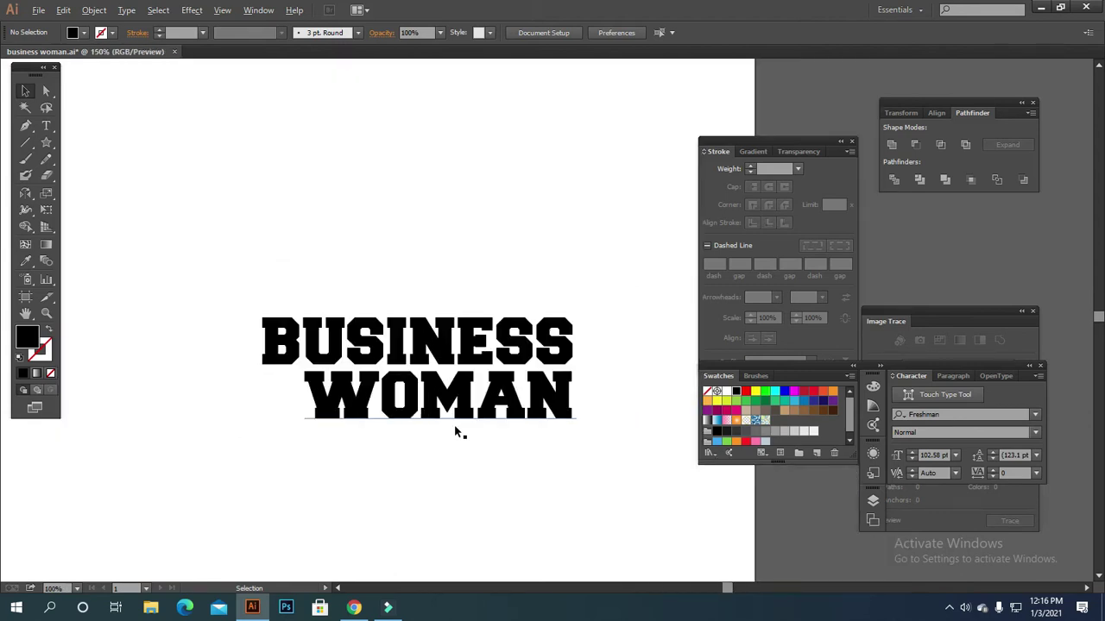
scroll(466, 444, "left", 2)
scroll(475, 461, "down", 1)
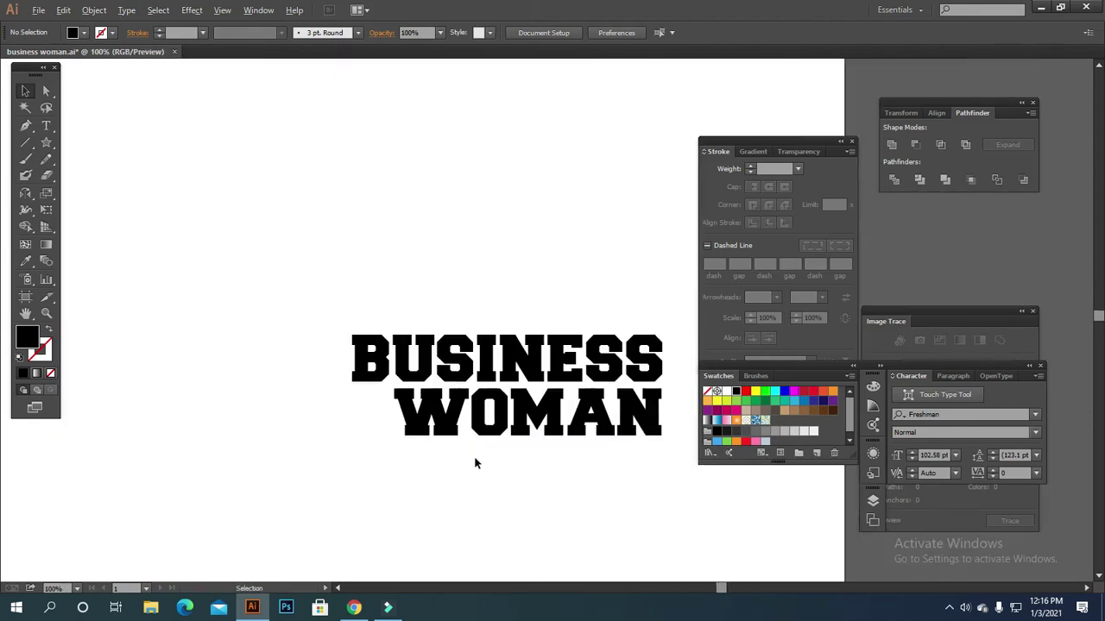
scroll(474, 464, "up", 1)
left_click_drag(332, 212, 591, 555)
left_click(592, 544)
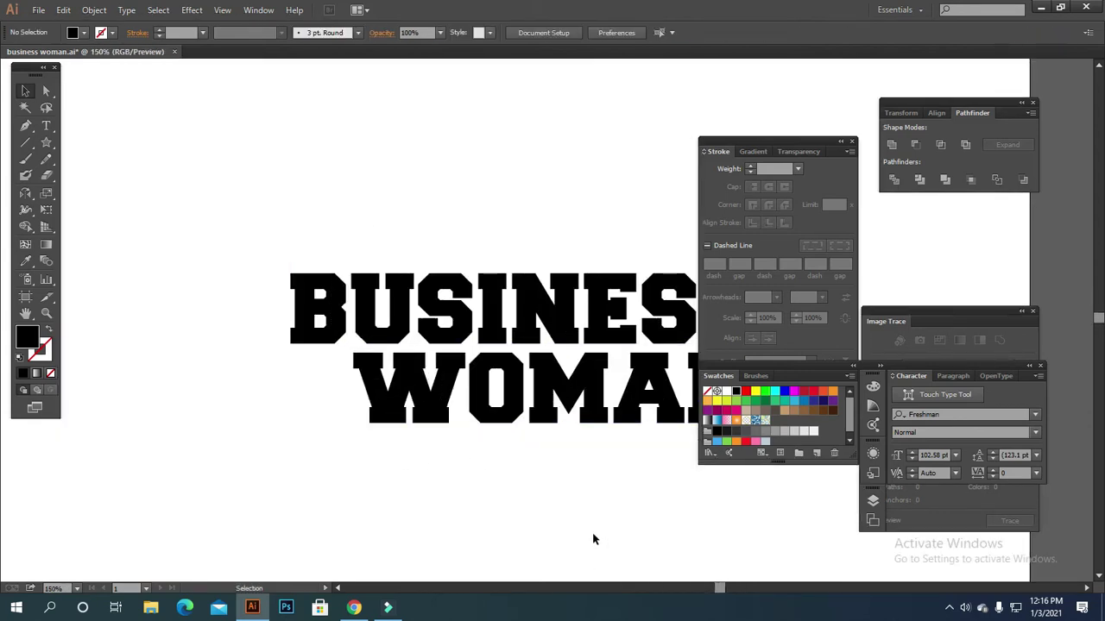
Separate the two words by moving WOMAN well below BUSINESS
scroll(593, 539, "down", 2)
left_click_drag(585, 480, 541, 560)
left_click_drag(523, 390, 569, 461)
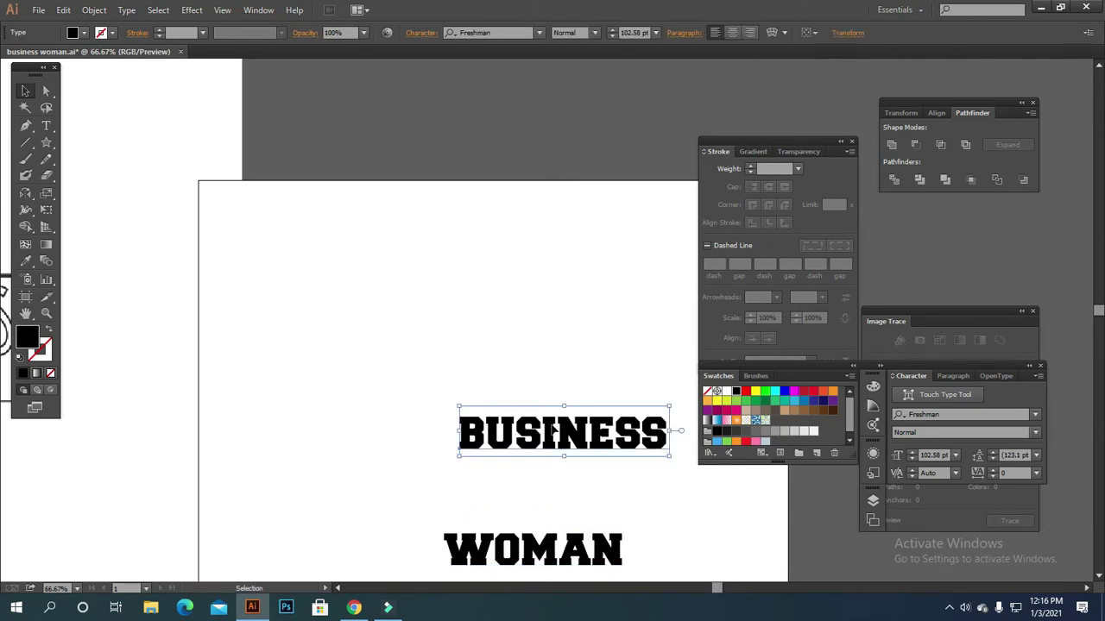
right_click(553, 429)
left_click(596, 518)
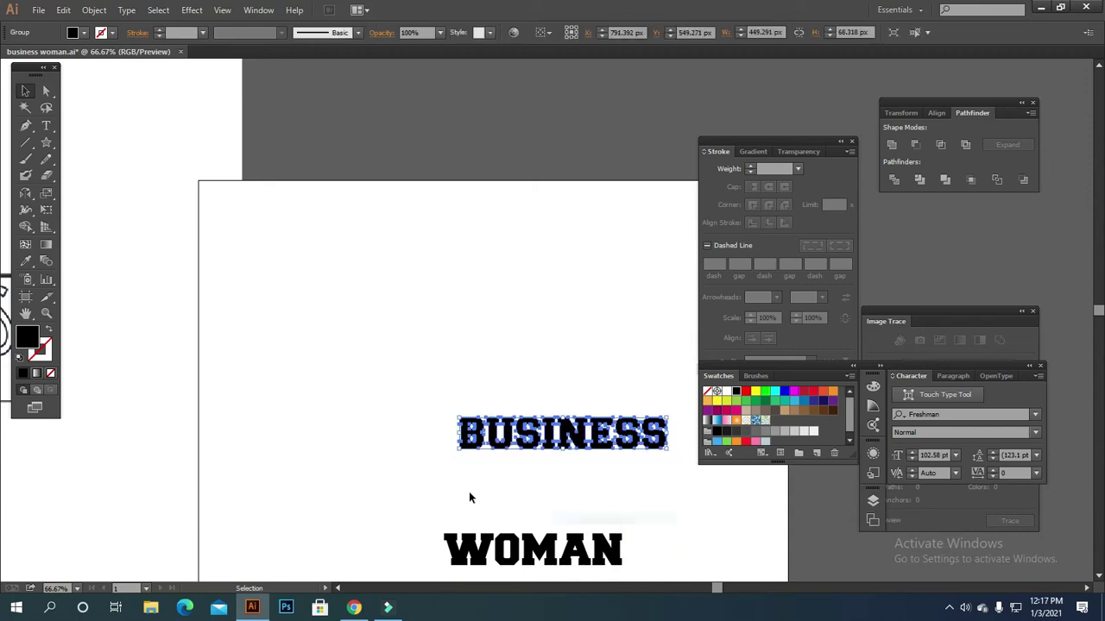
left_click(496, 544)
right_click(503, 510)
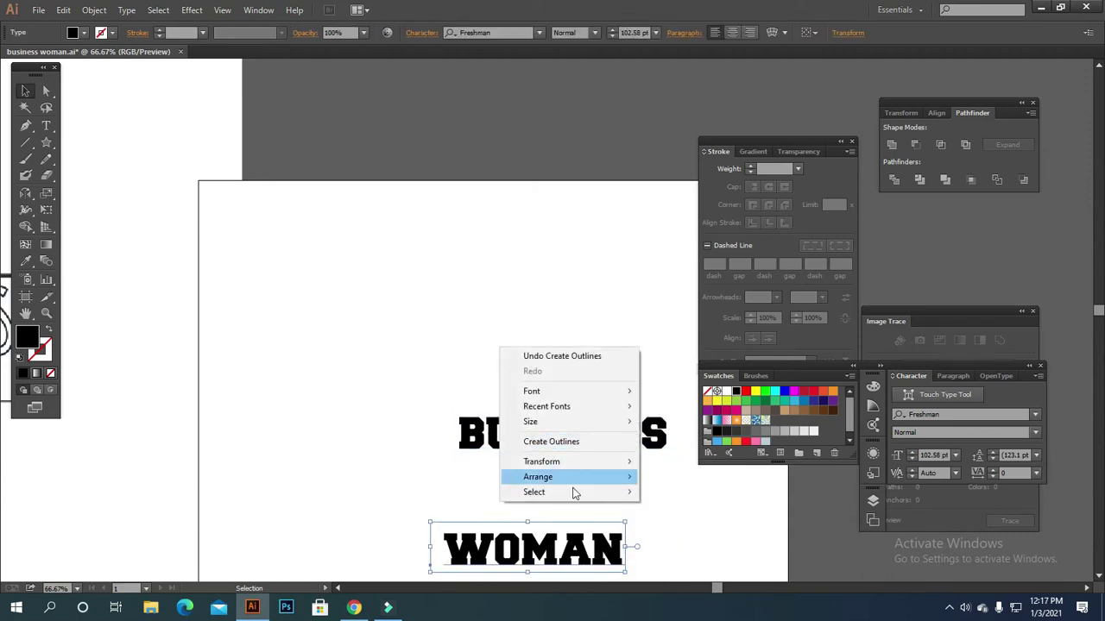
left_click(666, 530)
Duplicate both live-text words and place one set outside the white page, above it, as an editable backup
key("ctrl+a")
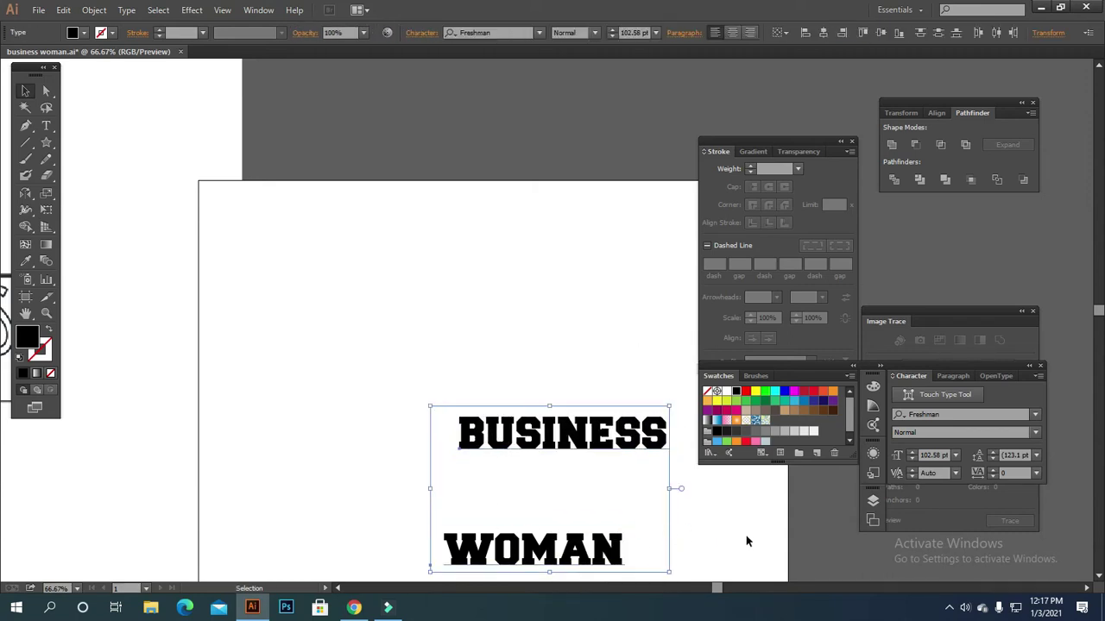
scroll(735, 543, "down", 2)
left_click_drag(636, 493, 590, 264)
scroll(629, 503, "up", 1)
Move WOMAN back up closely beneath BUSINESS on the artboard and convert both words to outlines
left_click_drag(645, 496, 537, 436)
left_click_drag(538, 486, 570, 435)
left_click_drag(538, 375, 634, 476)
right_click(634, 475)
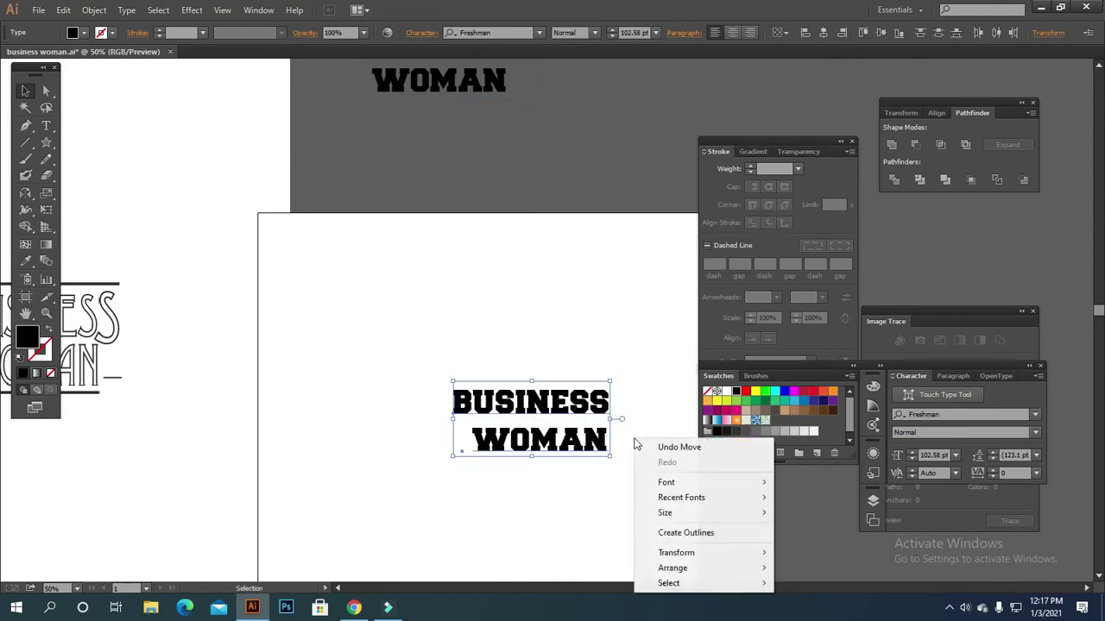
left_click(682, 532)
left_click(558, 535)
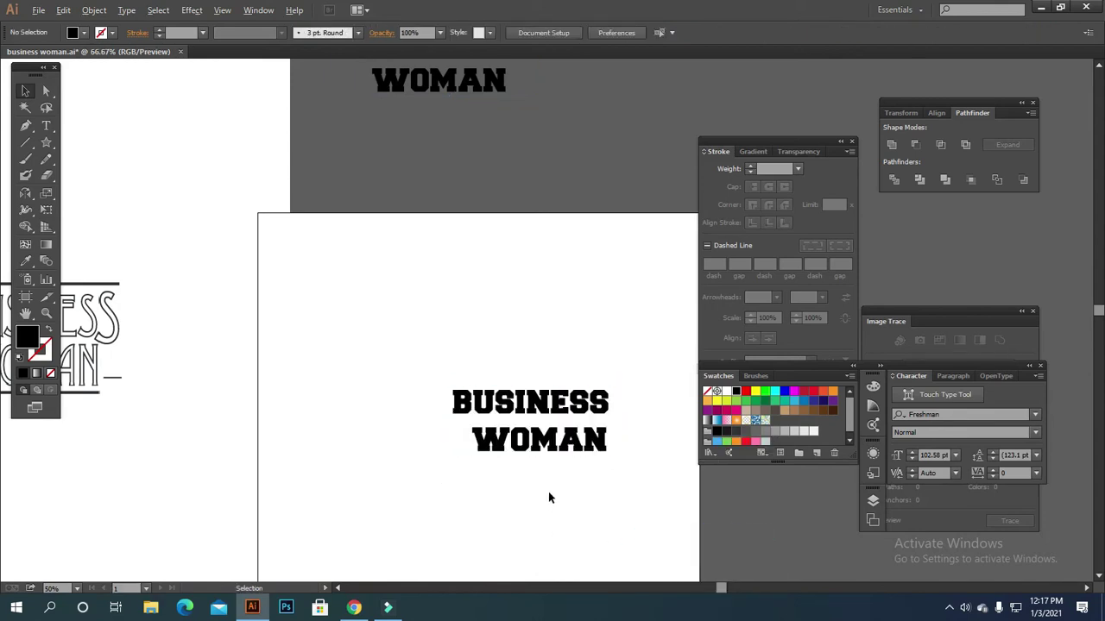
Stretch the outlined word BUSINESS vertically to a height of about 96 px
scroll(548, 491, "up", 3)
left_click_drag(571, 359, 513, 491)
scroll(524, 349, "down", 3)
scroll(524, 350, "up", 2)
left_click(505, 283)
left_click_drag(501, 284, 506, 321)
left_click(507, 314)
left_click(508, 299)
left_click(545, 407)
Scale the outlined word WOMAN down to about 274 by 48 px and center it close beneath BUSINESS
scroll(555, 356, "up", 2)
scroll(555, 357, "down", 2)
left_click_drag(540, 456, 559, 367)
left_click_drag(632, 380, 574, 368)
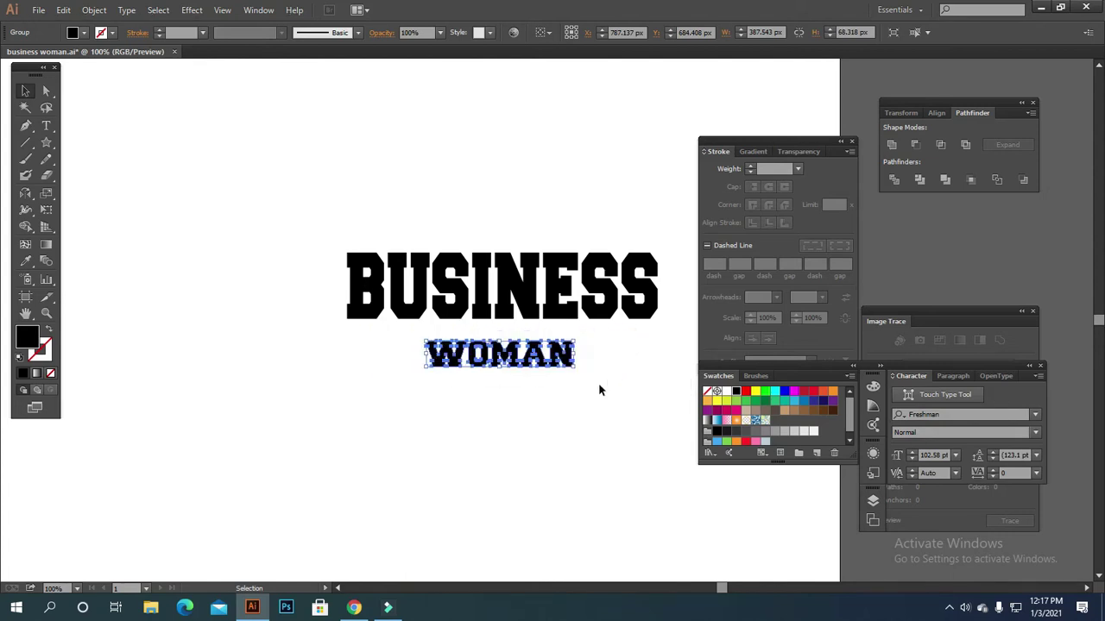
left_click(598, 383)
scroll(598, 383, "up", 2)
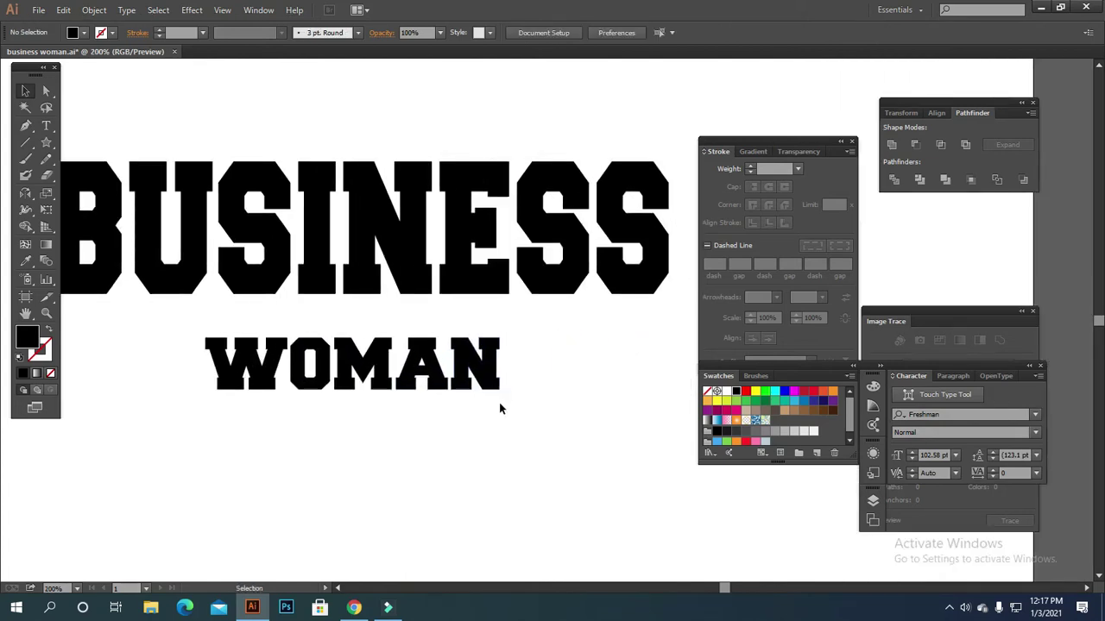
scroll(499, 408, "down", 2)
left_click(501, 398)
left_click_drag(500, 398, 473, 389)
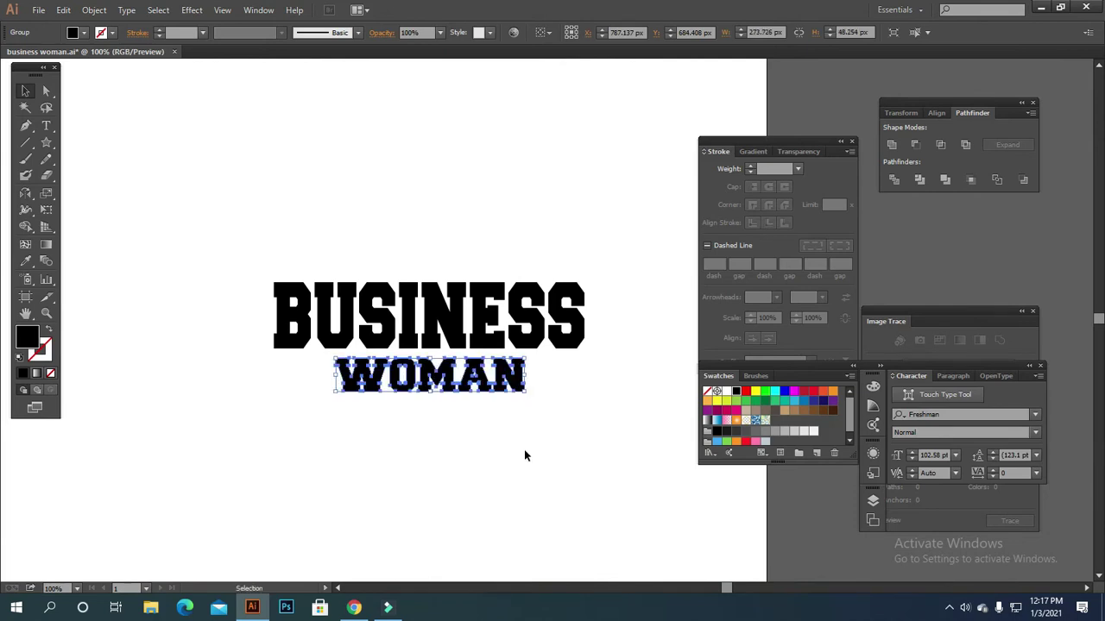
left_click(524, 449)
Apply a horizontal Arc warp with a 10% bend to the outlined word BUSINESS
scroll(524, 450, "down", 3)
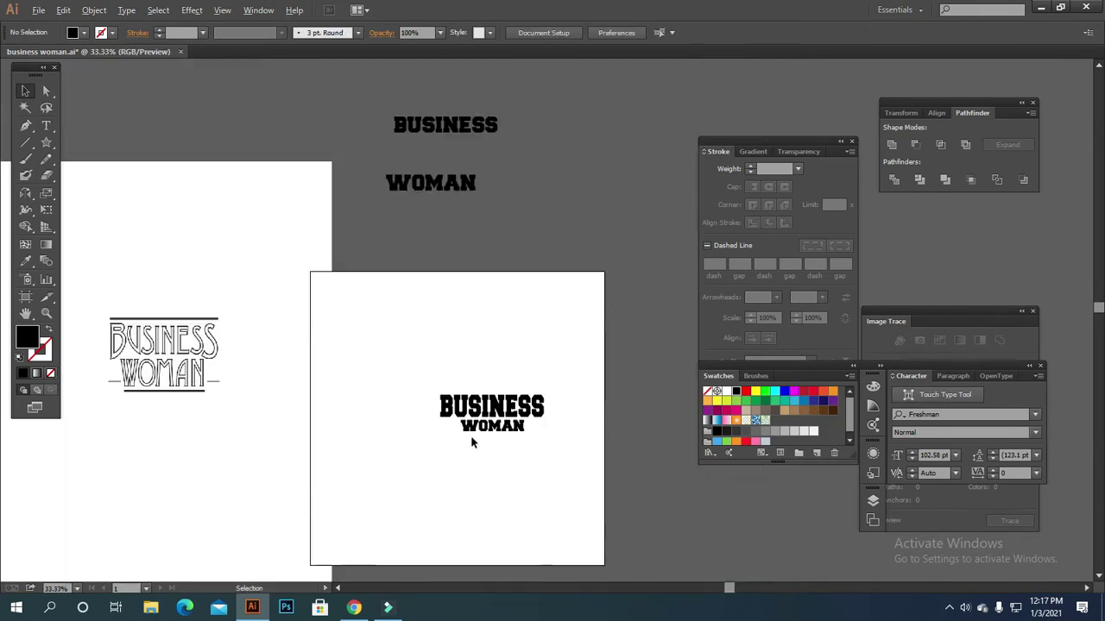
scroll(500, 427, "up", 3)
left_click(525, 394)
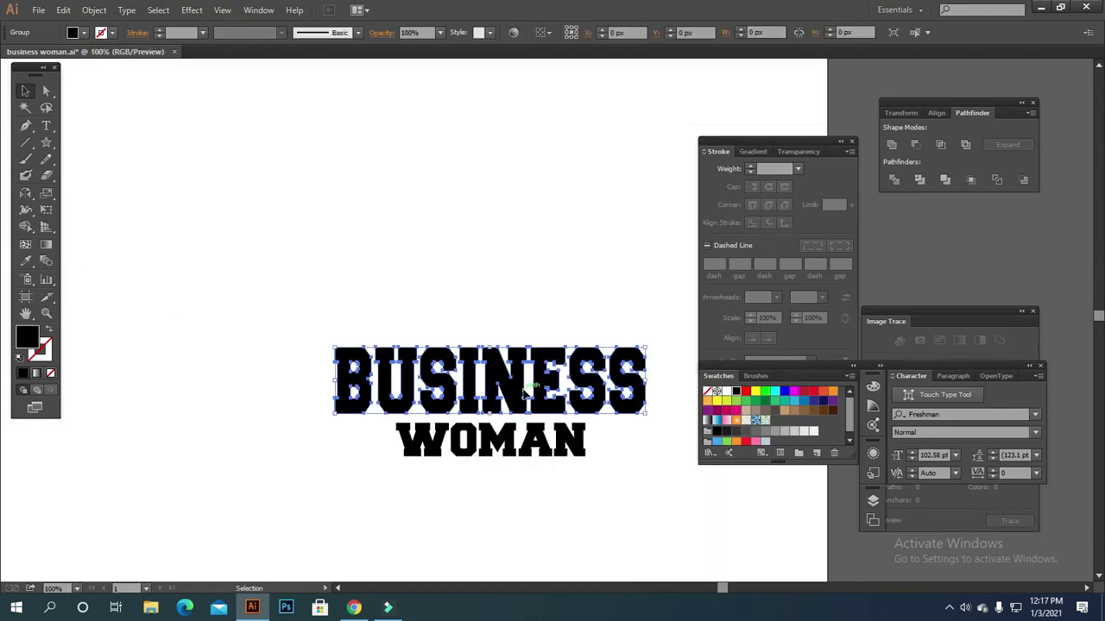
left_click(188, 10)
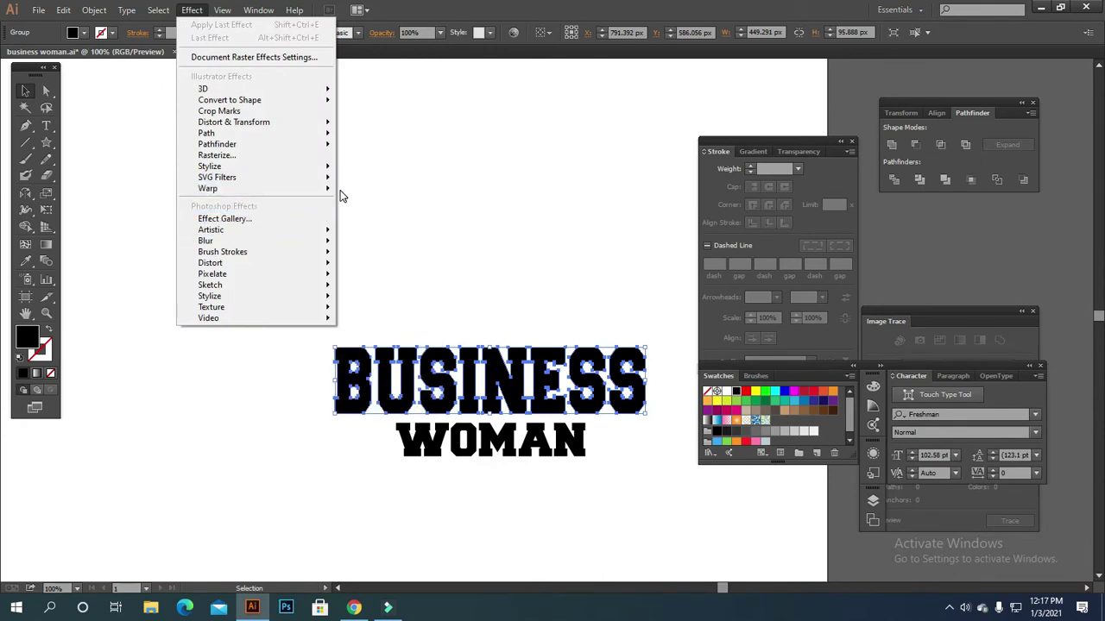
mouse_move(330, 189)
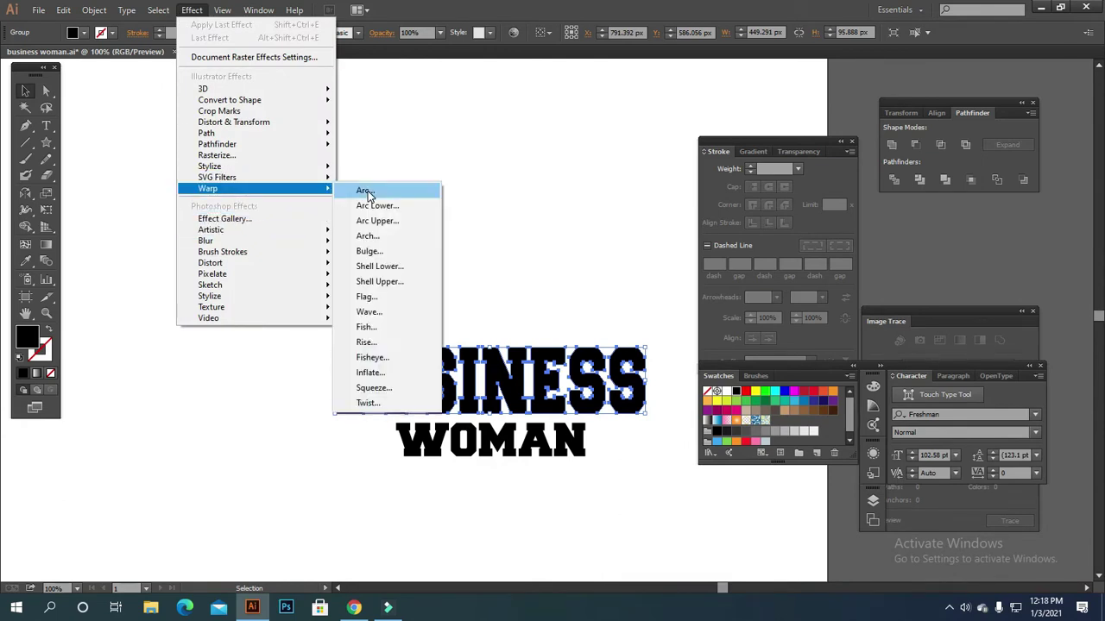
left_click(366, 195)
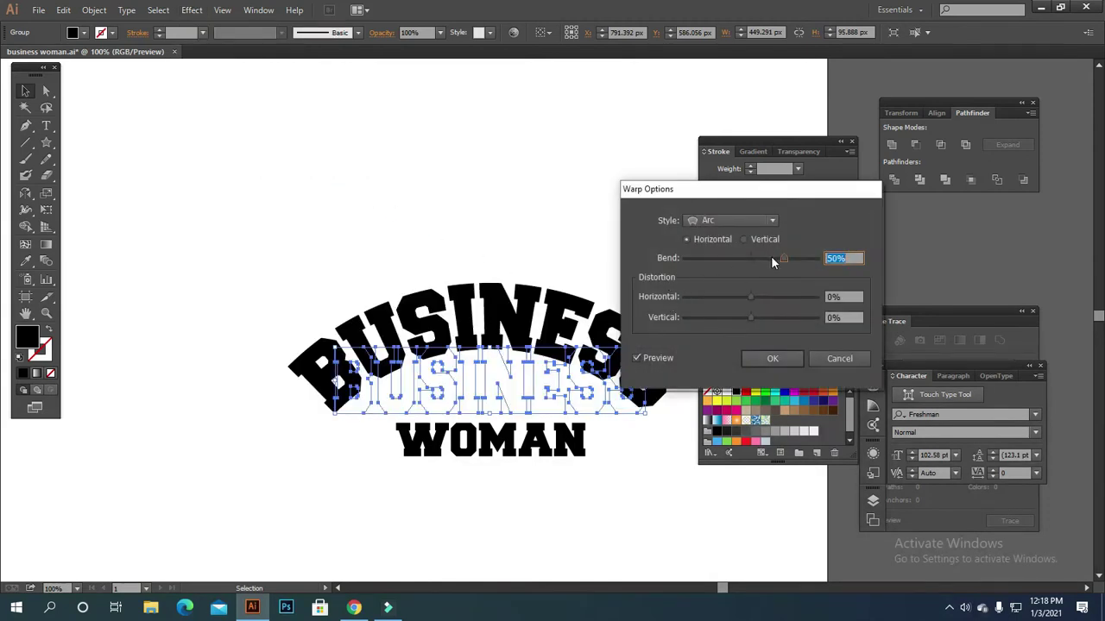
left_click_drag(782, 257, 755, 260)
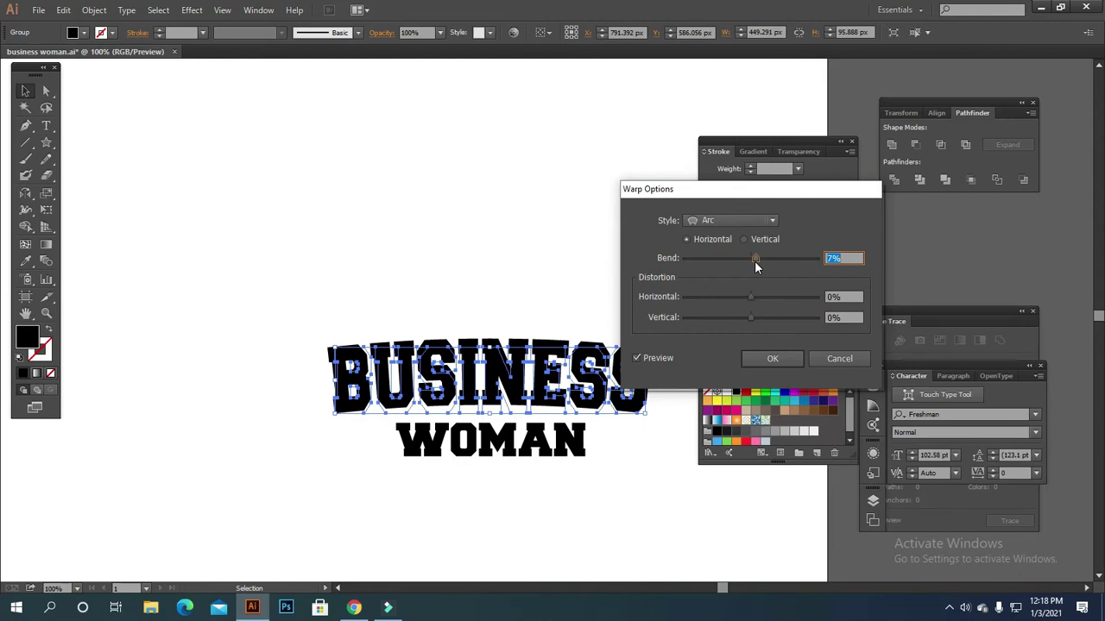
left_click_drag(756, 263, 764, 266)
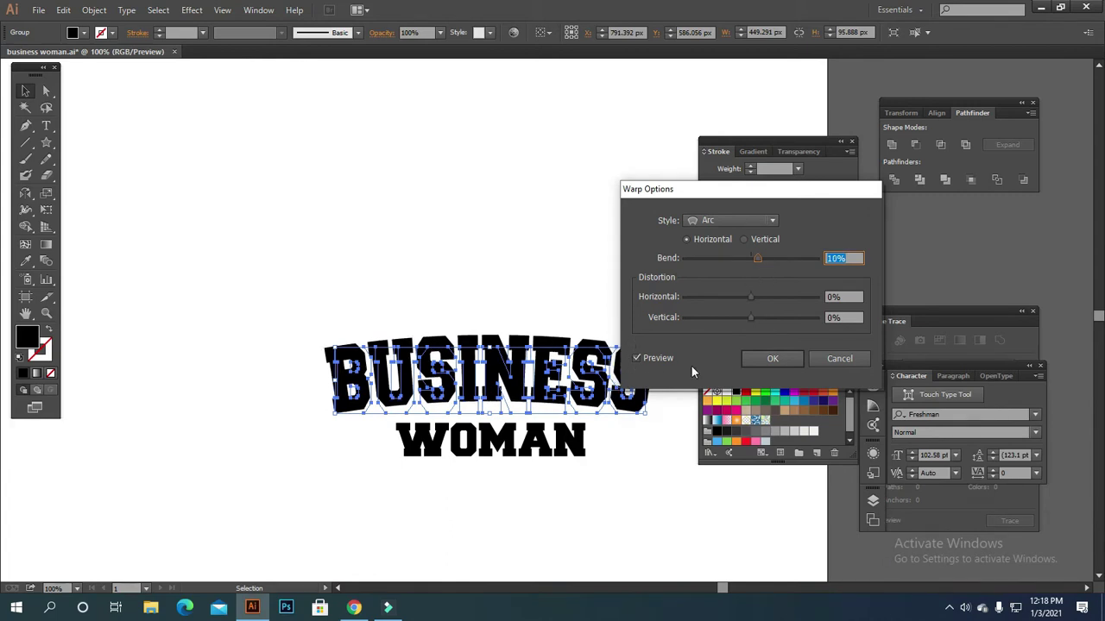
left_click(754, 360)
Expand the appearance of the warped BUSINESS so the arc becomes real paths
left_click_drag(312, 270, 615, 395)
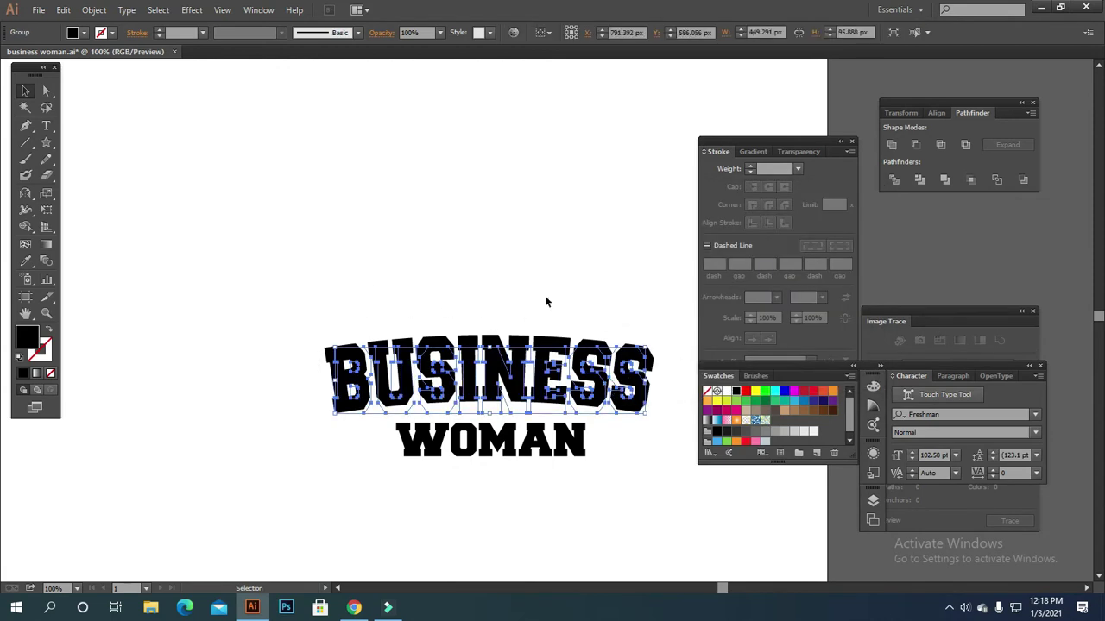
left_click(100, 12)
left_click(145, 174)
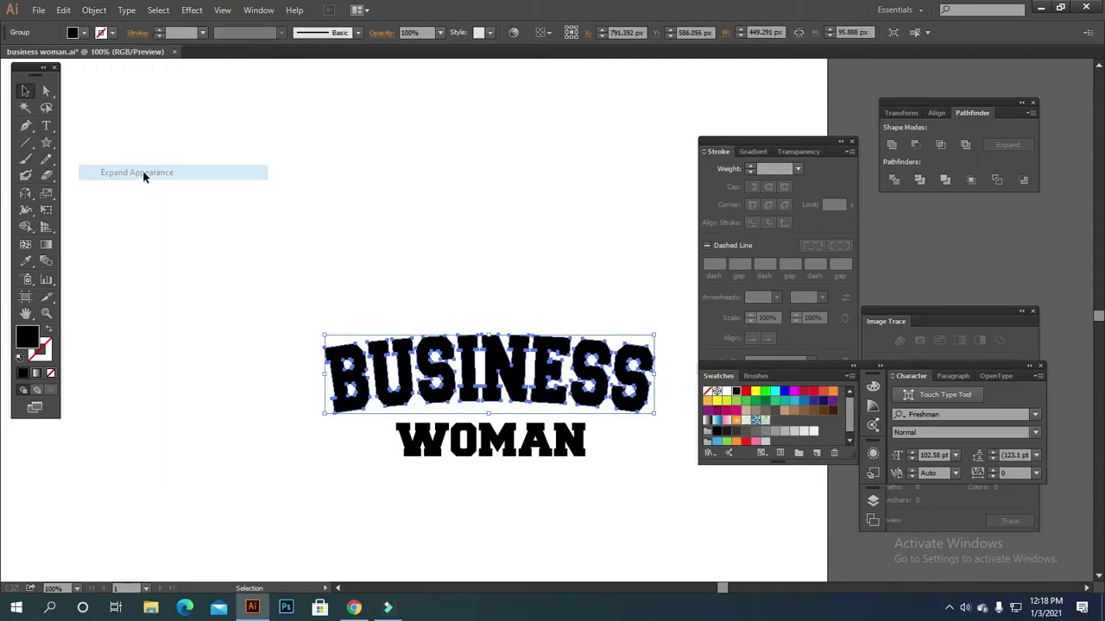
left_click(478, 250)
left_click_drag(304, 286, 667, 406)
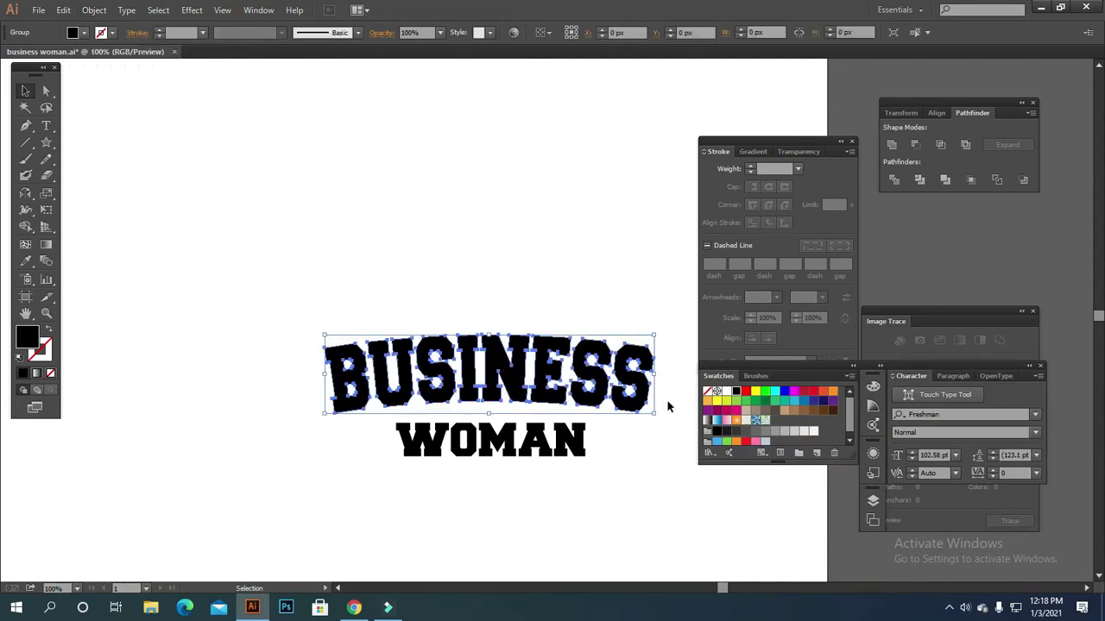
left_click(650, 475)
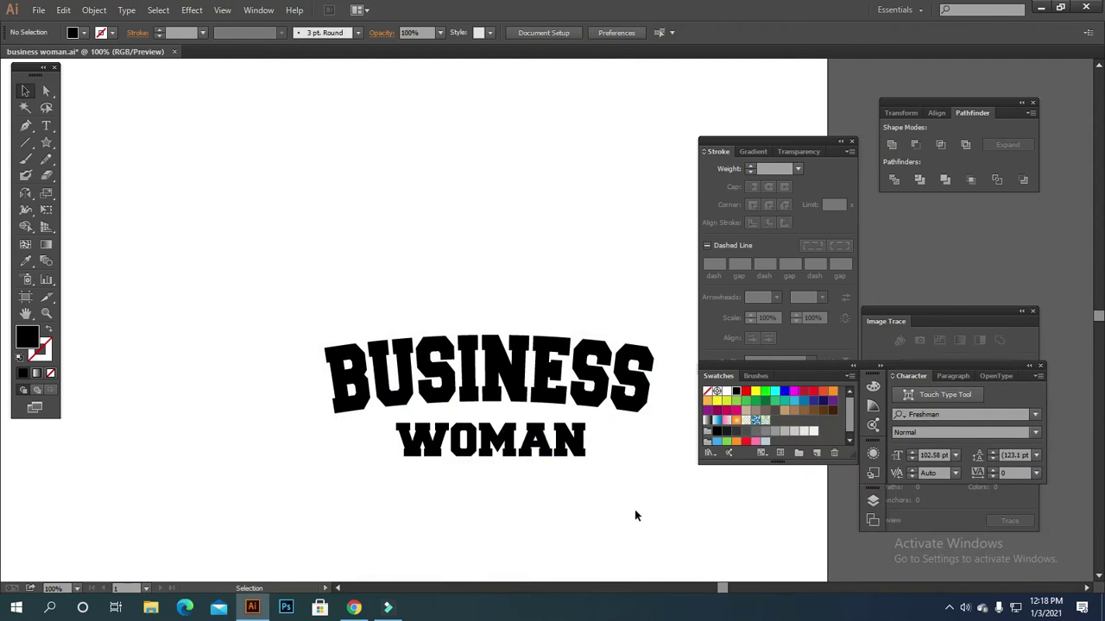
Add a 13 px offset path with round joins around the arched BUSINESS lettering
left_click_drag(289, 322, 654, 385)
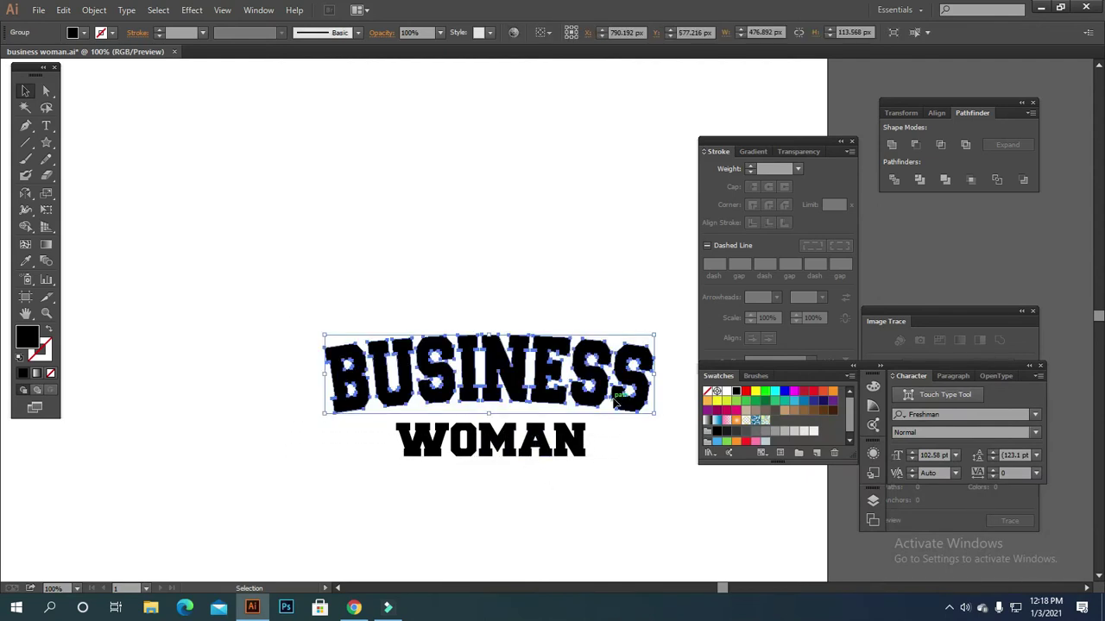
left_click(93, 11)
mouse_move(193, 295)
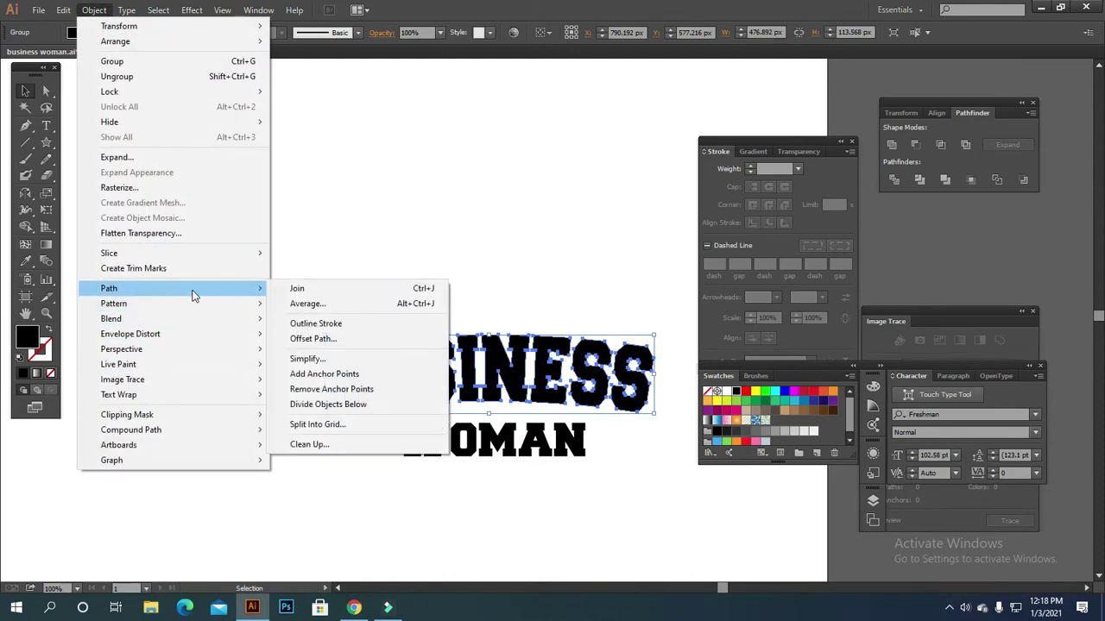
left_click(356, 339)
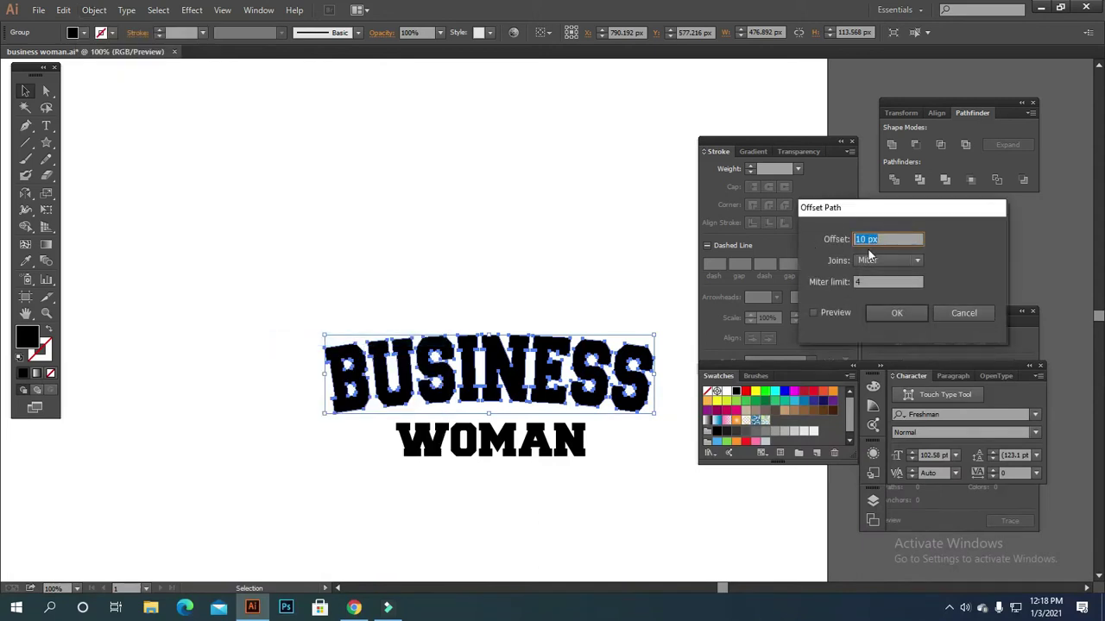
left_click(814, 313)
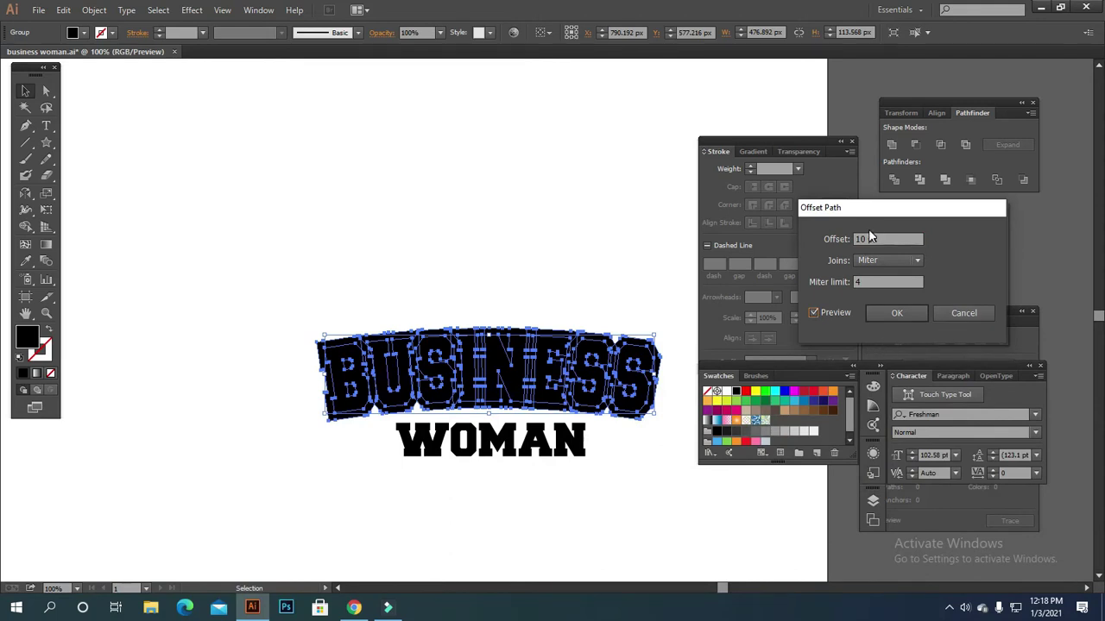
key("Up")
key("Up")
key("Up")
left_click(875, 260)
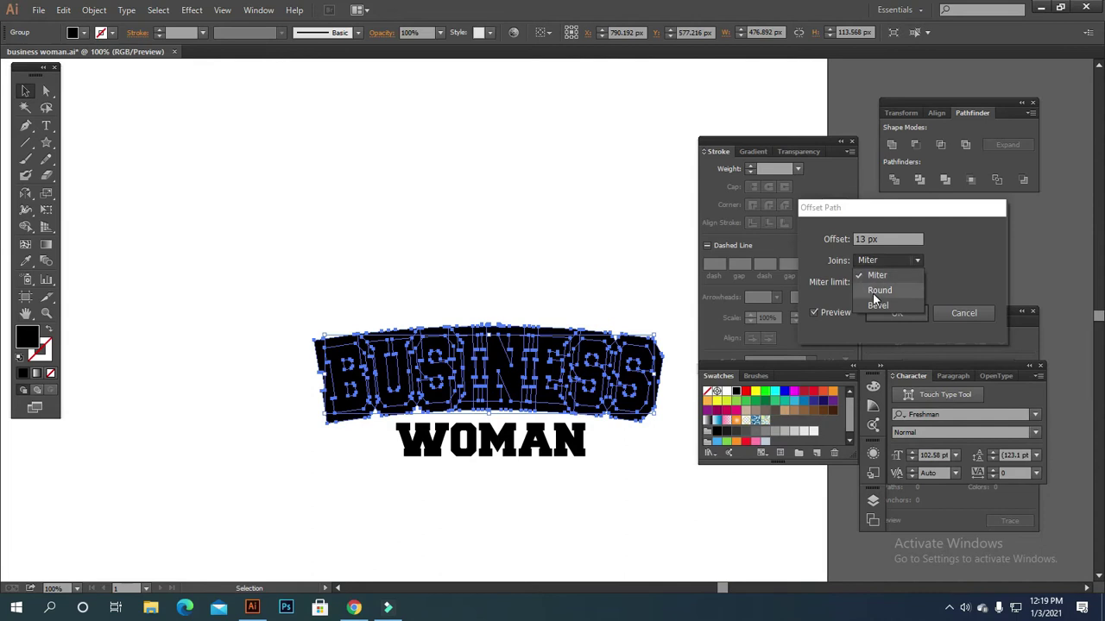
left_click(873, 289)
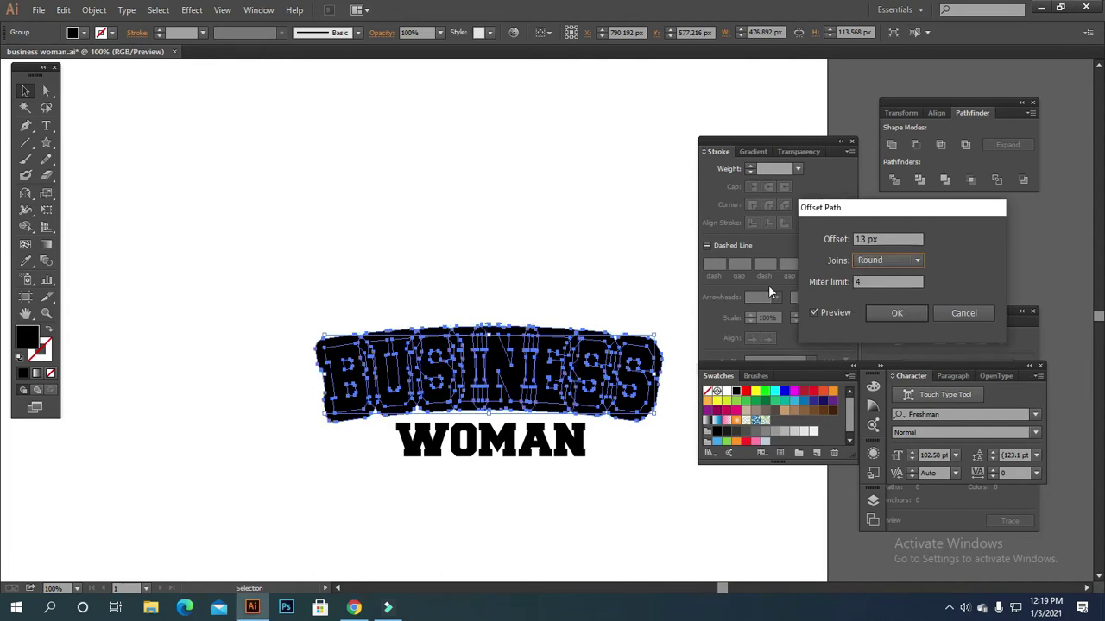
left_click(908, 312)
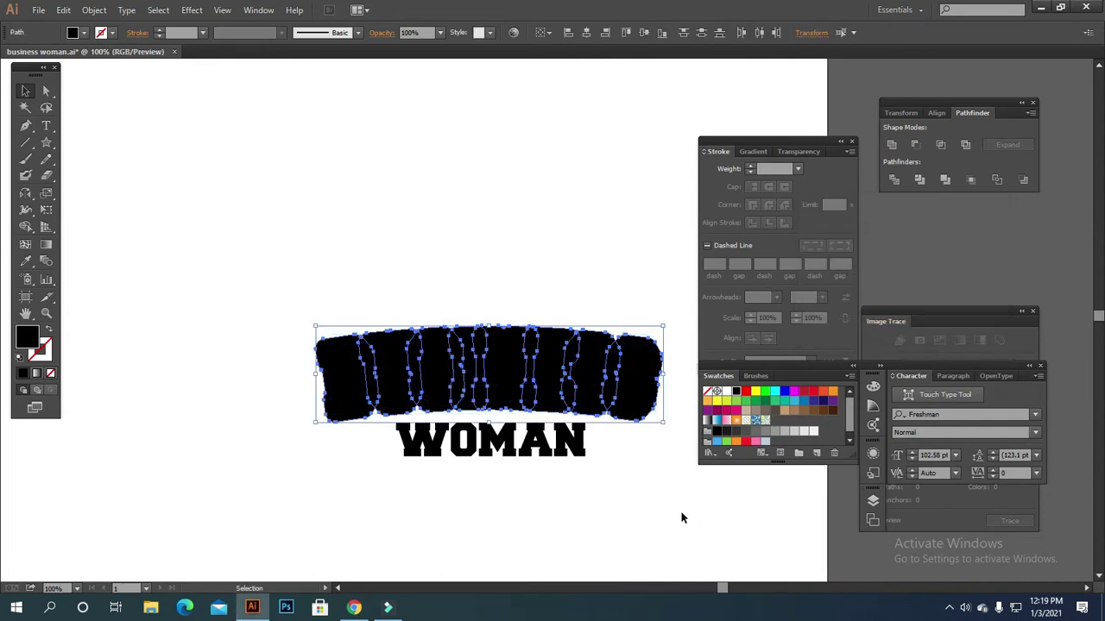
left_click(611, 475)
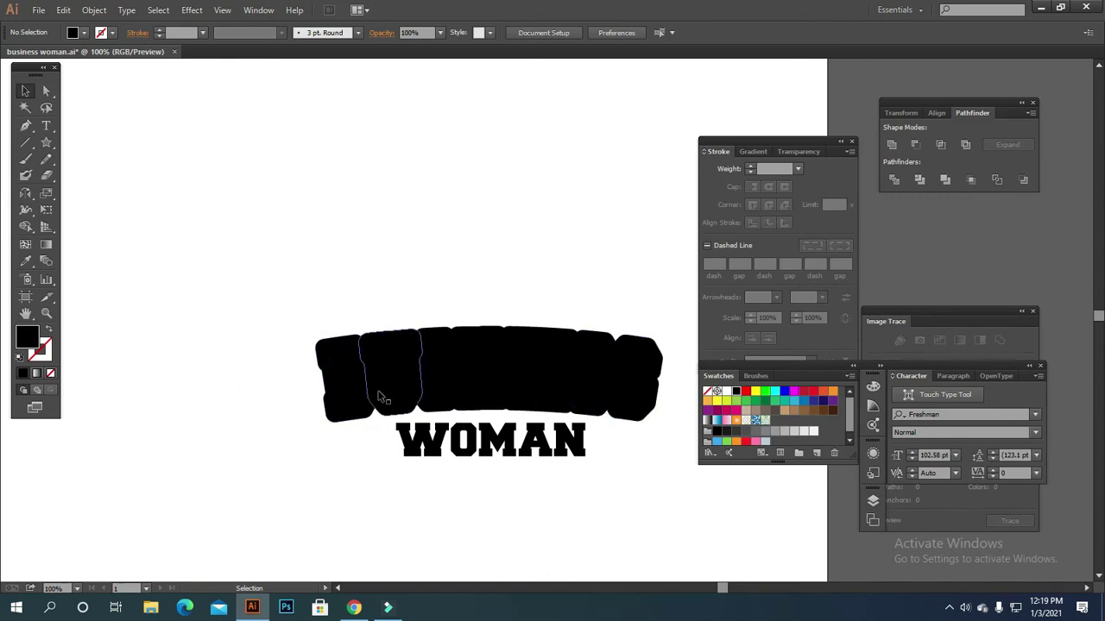
Ungroup the BUSINESS artwork so its letters and offset shapes can be selected individually
left_click_drag(305, 311, 661, 416)
right_click(480, 248)
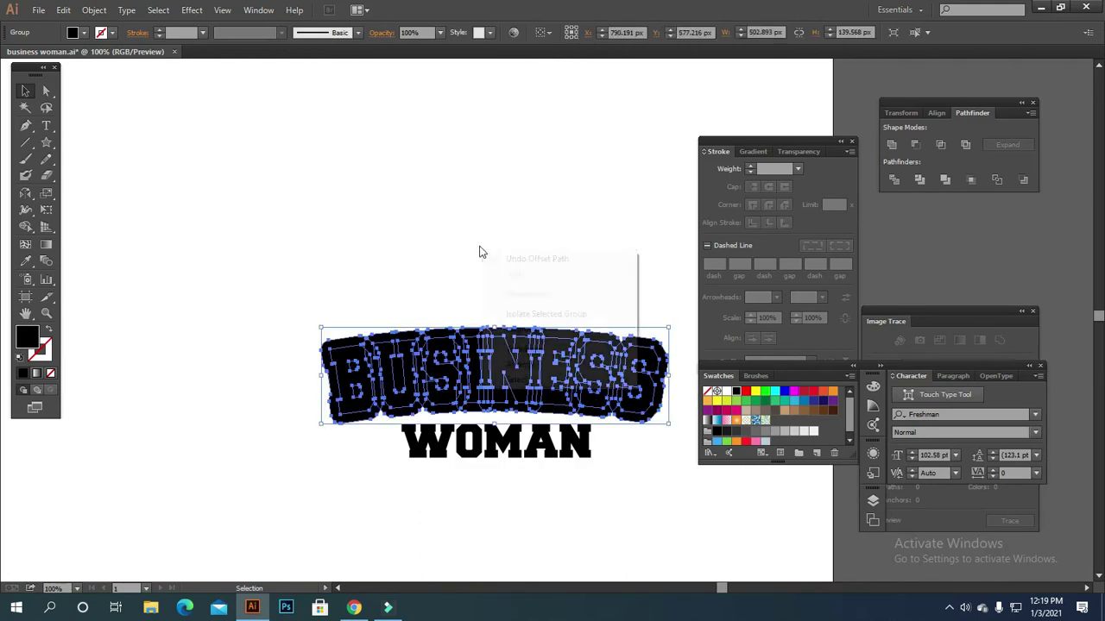
left_click(554, 334)
left_click(541, 267)
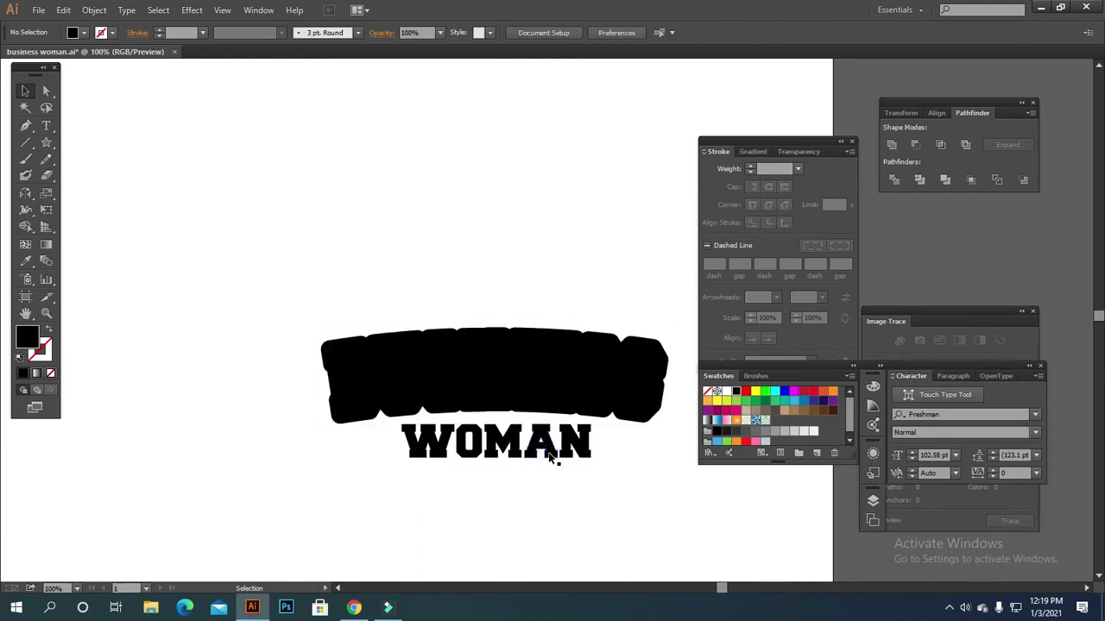
Select all the inner letters of BUSINESS without their offset shapes and group them
scroll(658, 472, "up", 2)
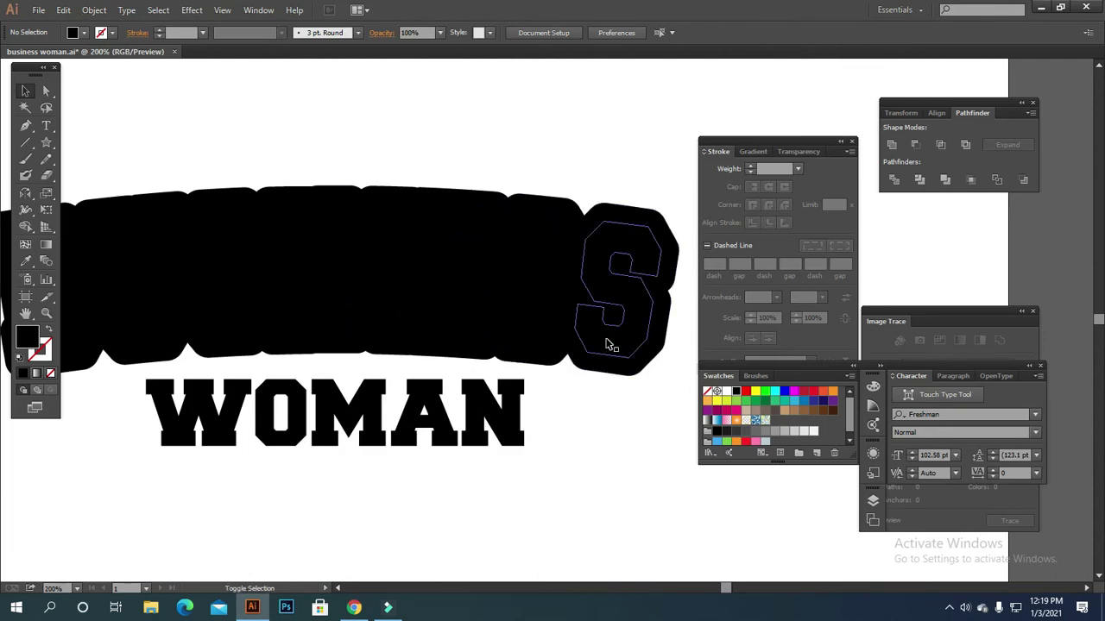
left_click(607, 346)
left_click(531, 330, "shift")
left_click(447, 332, "shift")
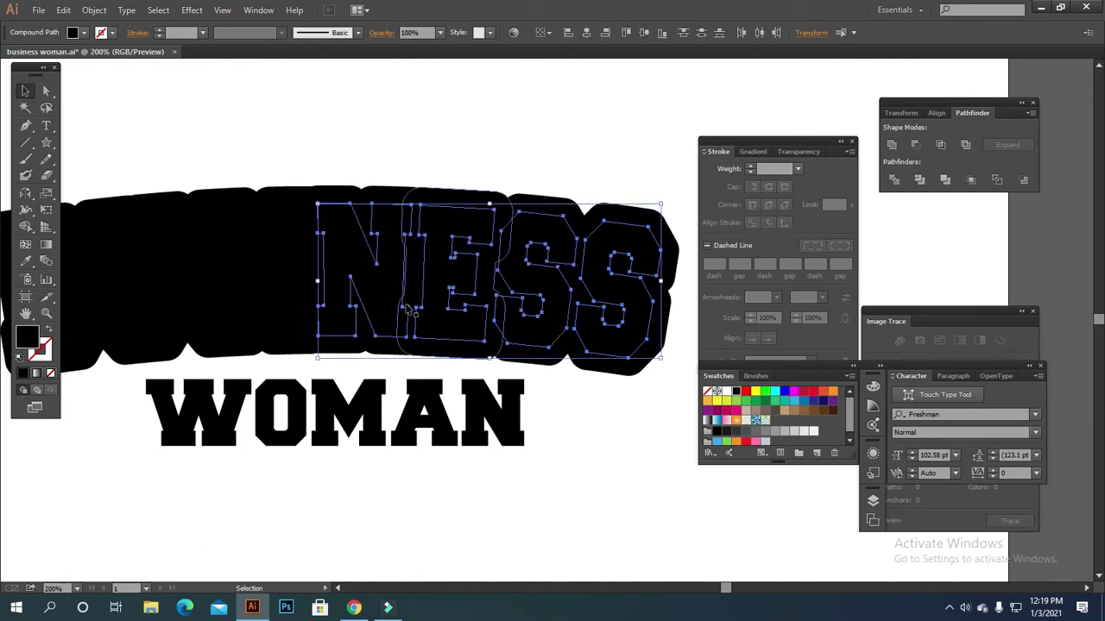
left_click_drag(354, 296, 532, 387)
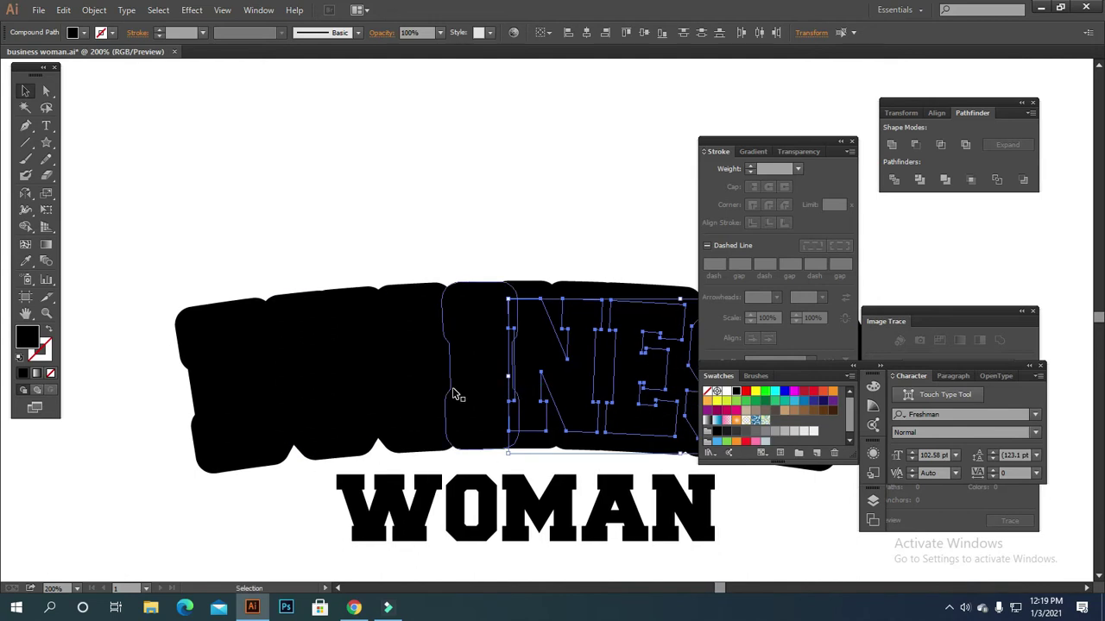
left_click(425, 373, "shift")
left_click(335, 373, "shift")
left_click(354, 373, "shift")
left_click(259, 382, "shift")
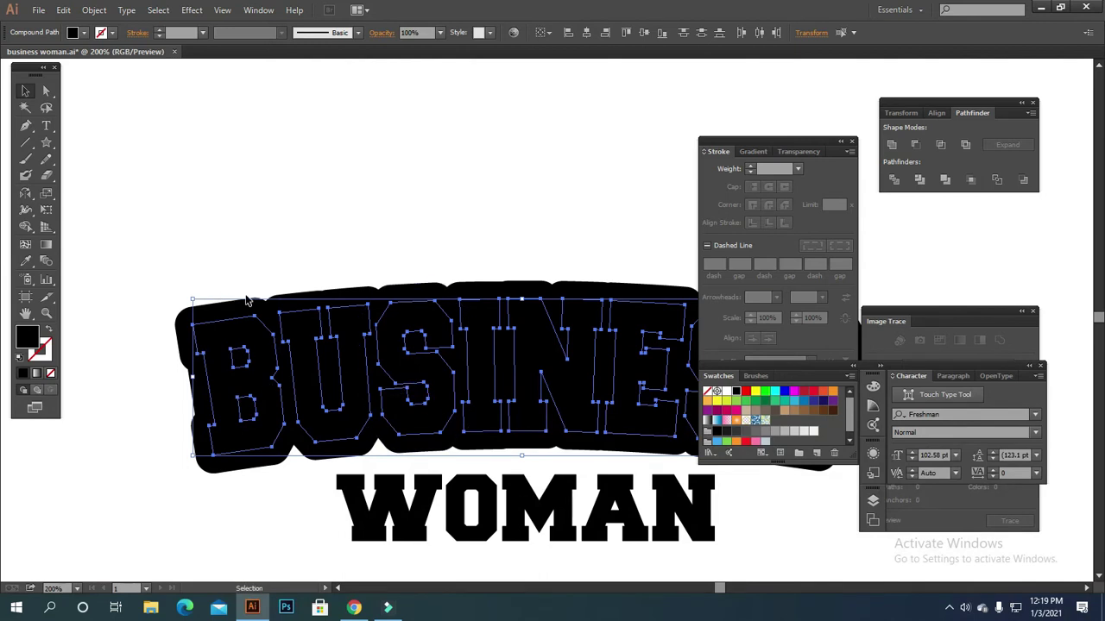
key("ctrl+g")
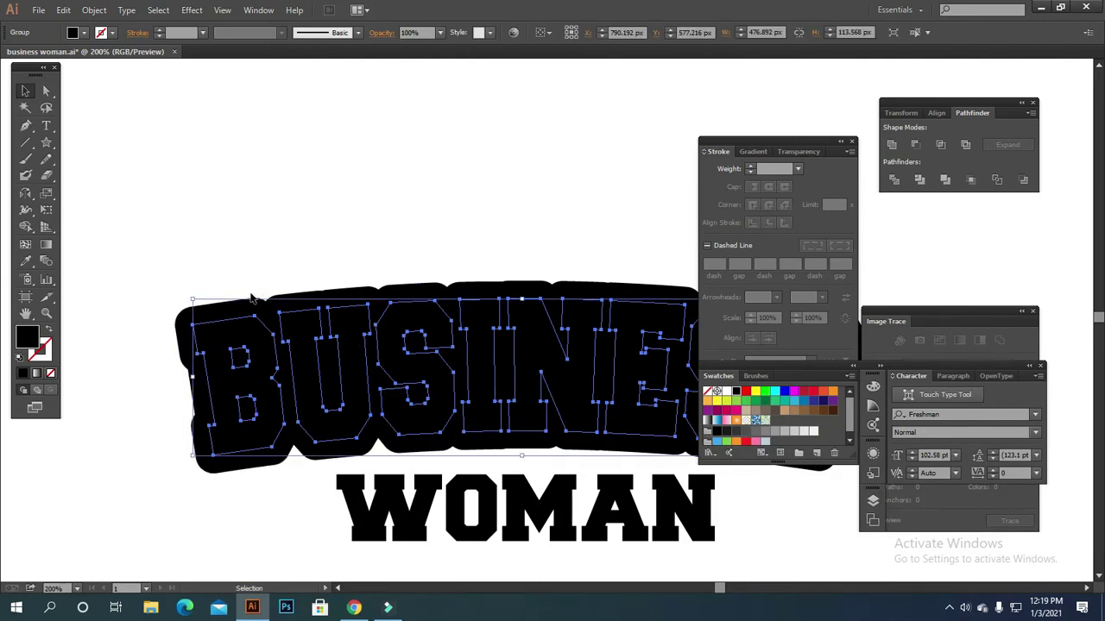
Color the grouped BUSINESS letters white by sampling the blank artboard with the Eyedropper
left_click(25, 261)
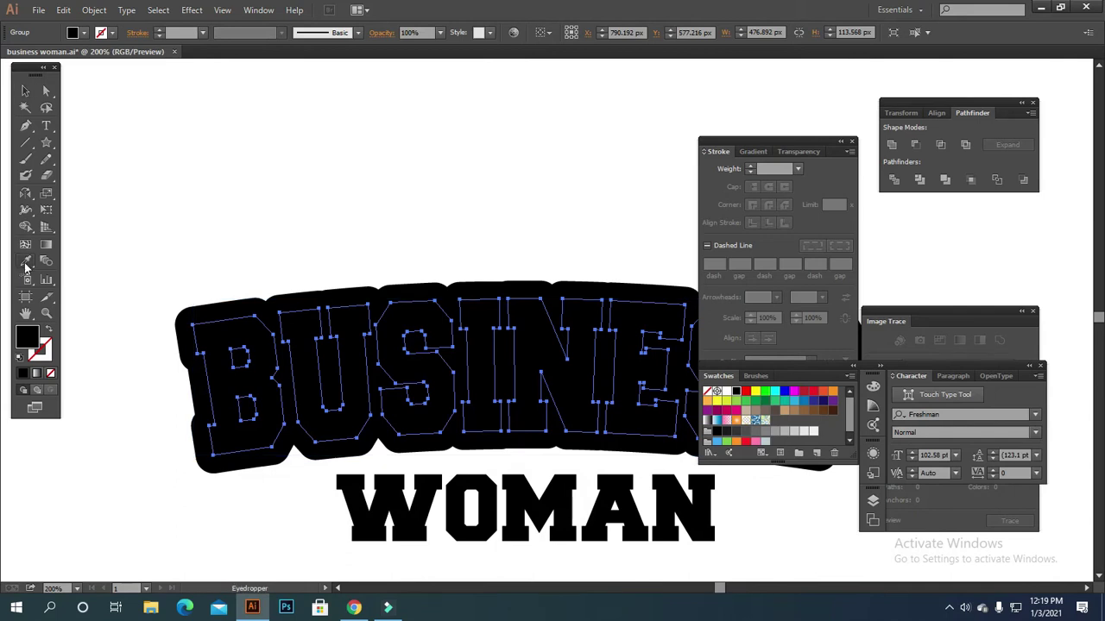
left_click(191, 213)
left_click(25, 89)
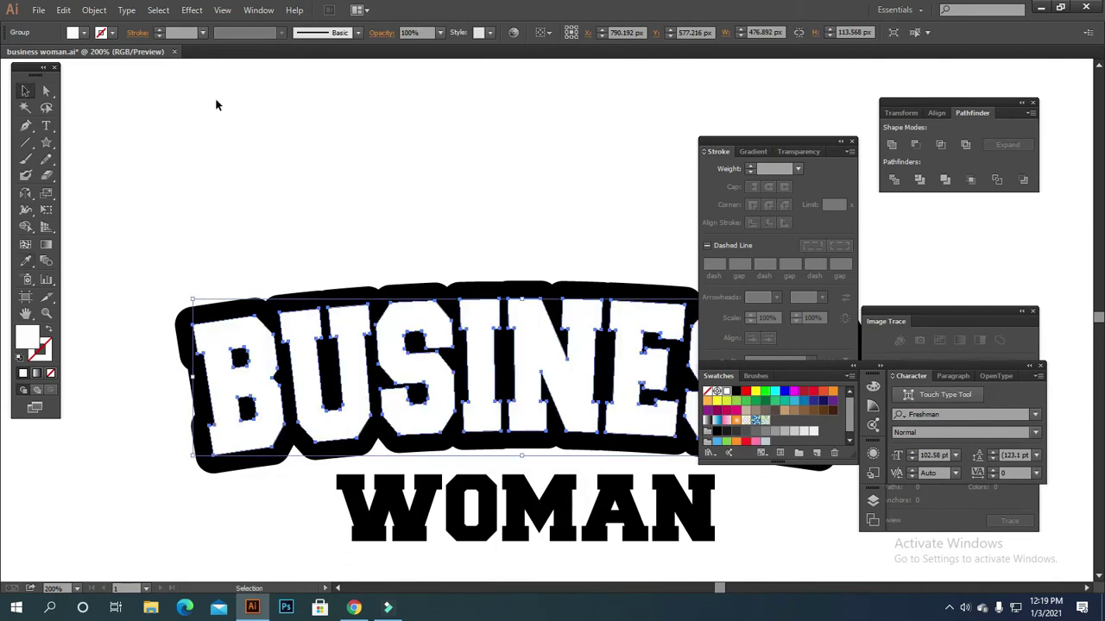
left_click(343, 285)
scroll(344, 285, "down", 5)
scroll(507, 362, "up", 3)
scroll(508, 363, "down", 1)
scroll(507, 367, "up", 1)
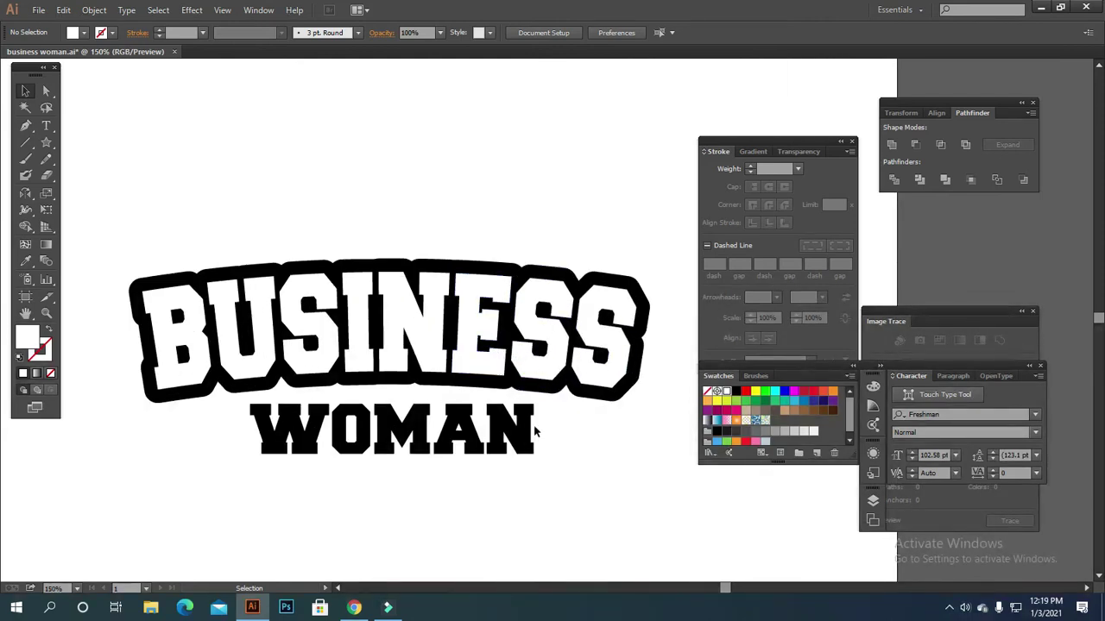
scroll(542, 380, "down", 1)
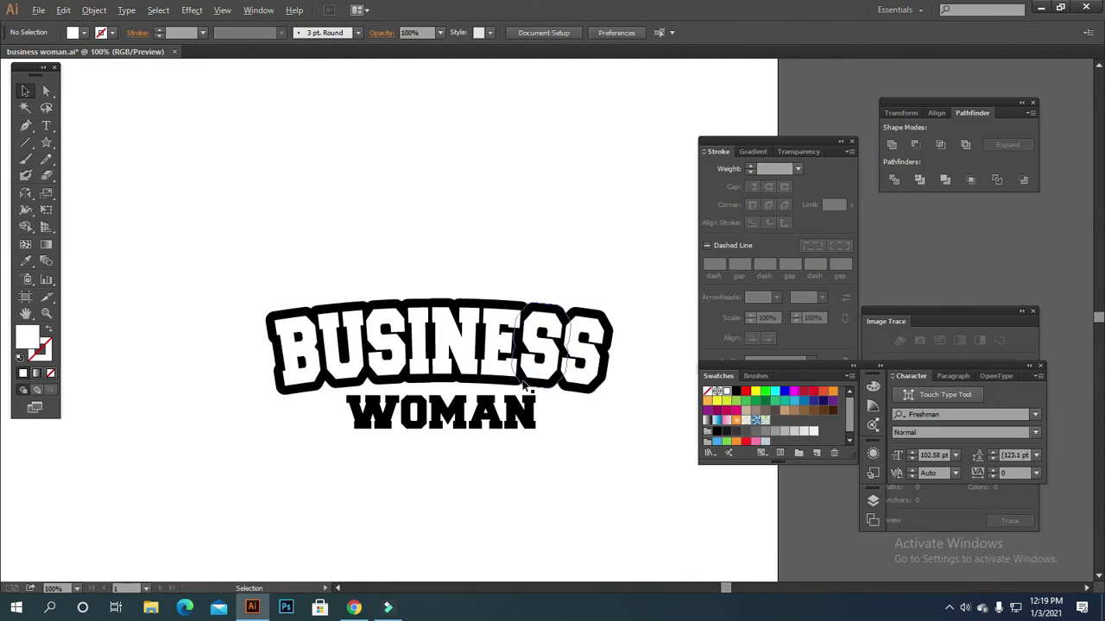
scroll(357, 365, "up", 1)
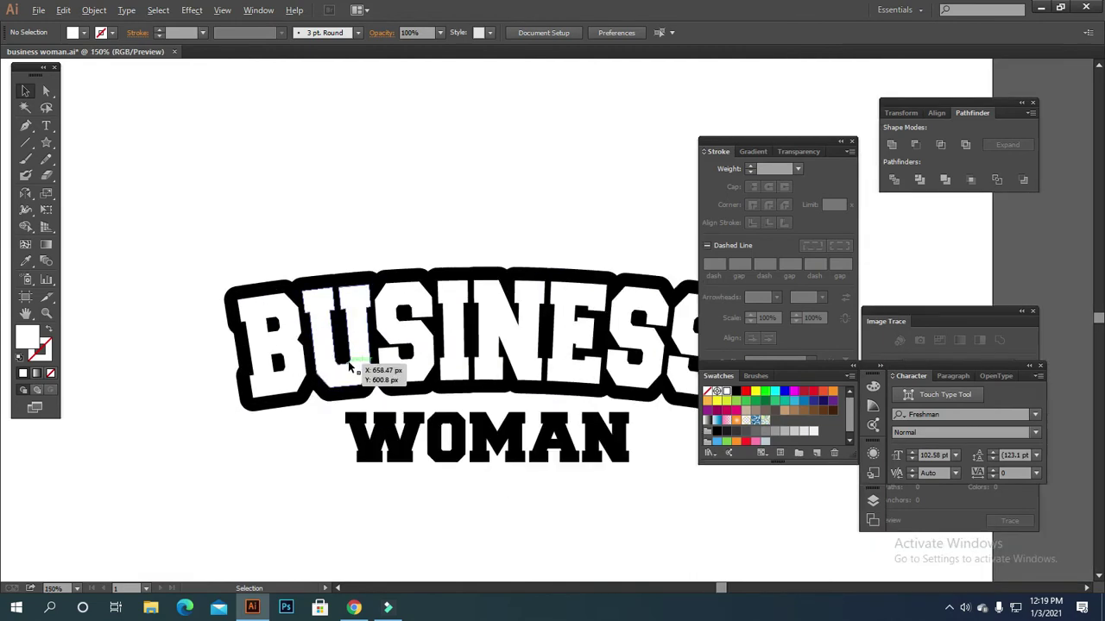
left_click(450, 377)
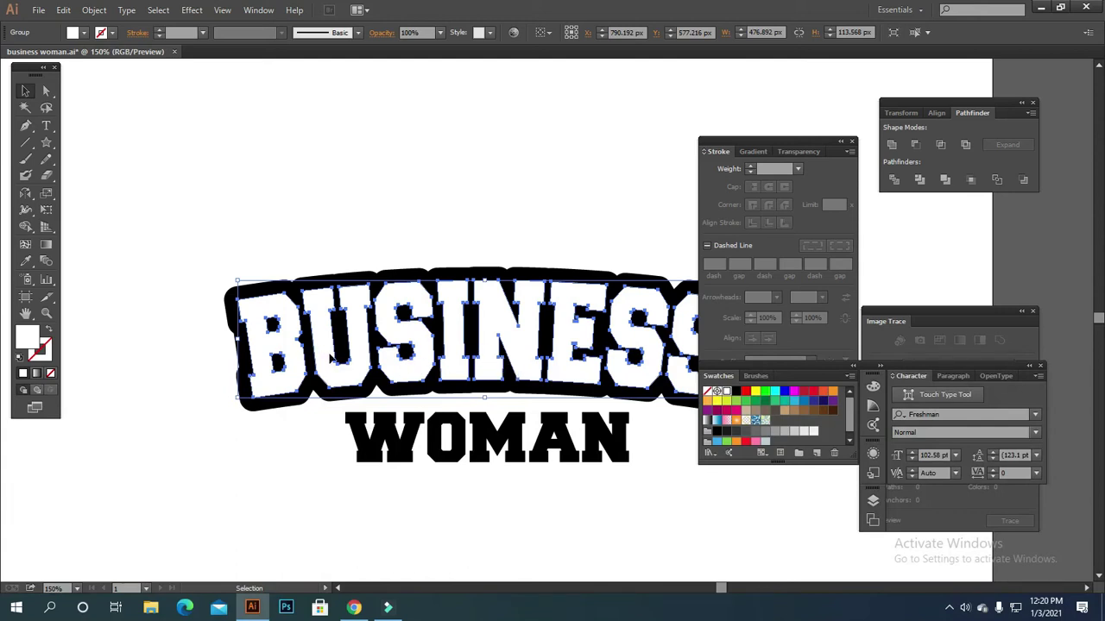
key("a")
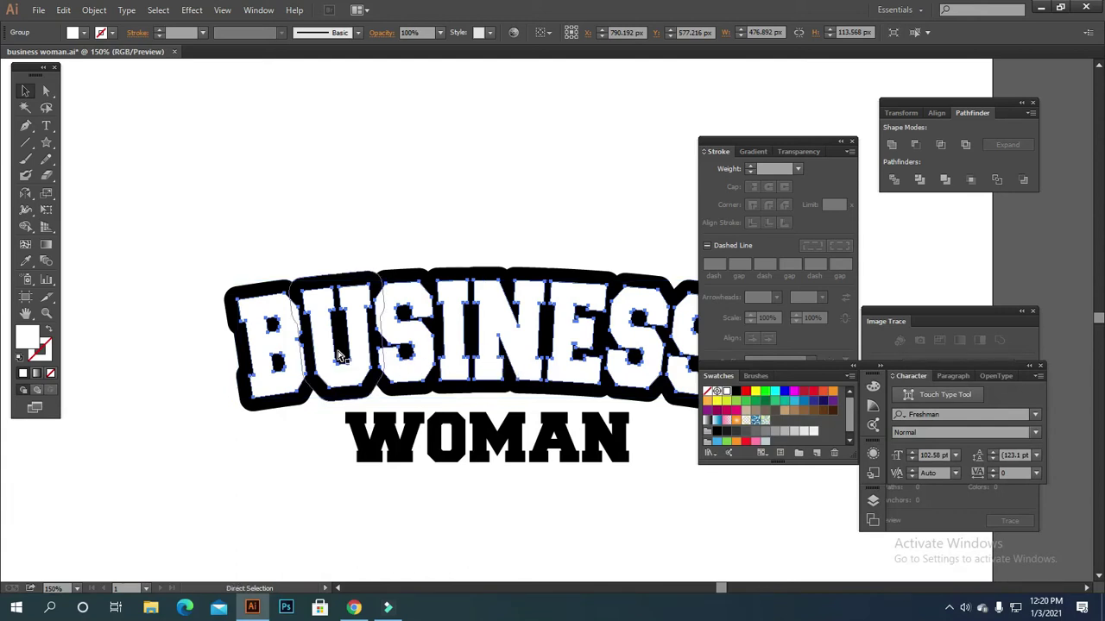
key("ctrl+shift+a")
key("v")
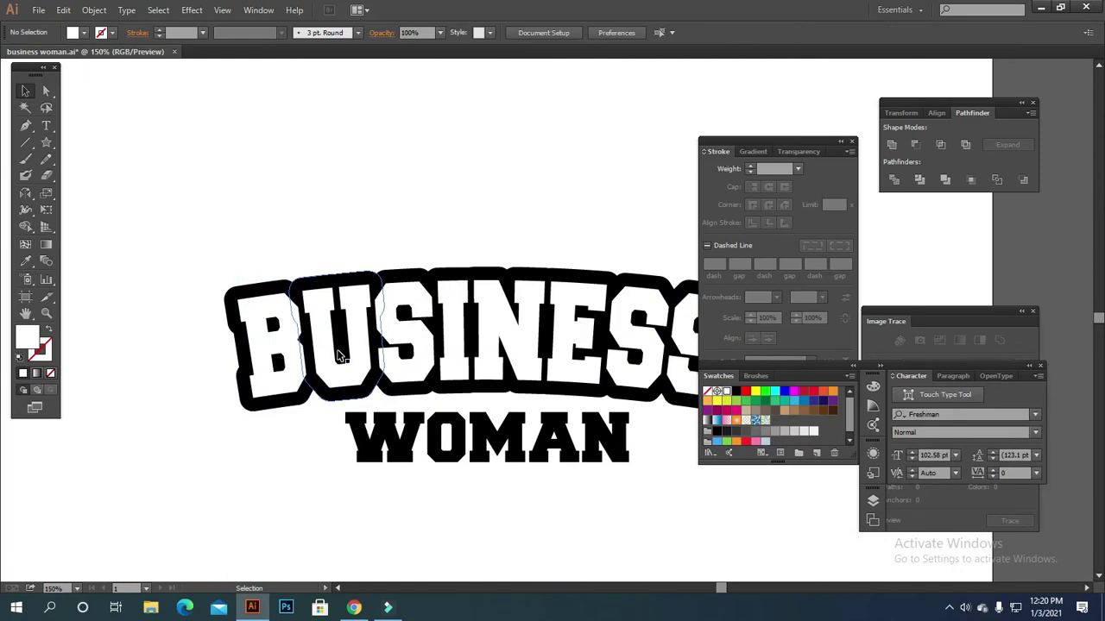
Unite the black offset shapes behind BUSINESS into one continuous outline shape
left_click(549, 393)
scroll(577, 291, "down", 2)
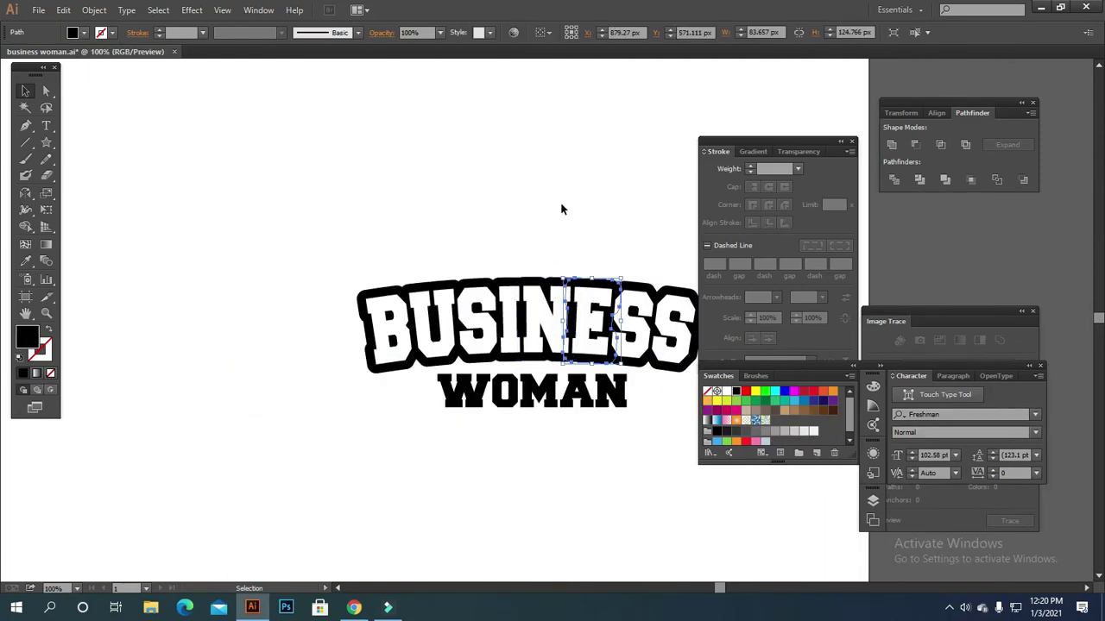
scroll(449, 172, "down", 2)
left_click_drag(231, 204, 604, 280)
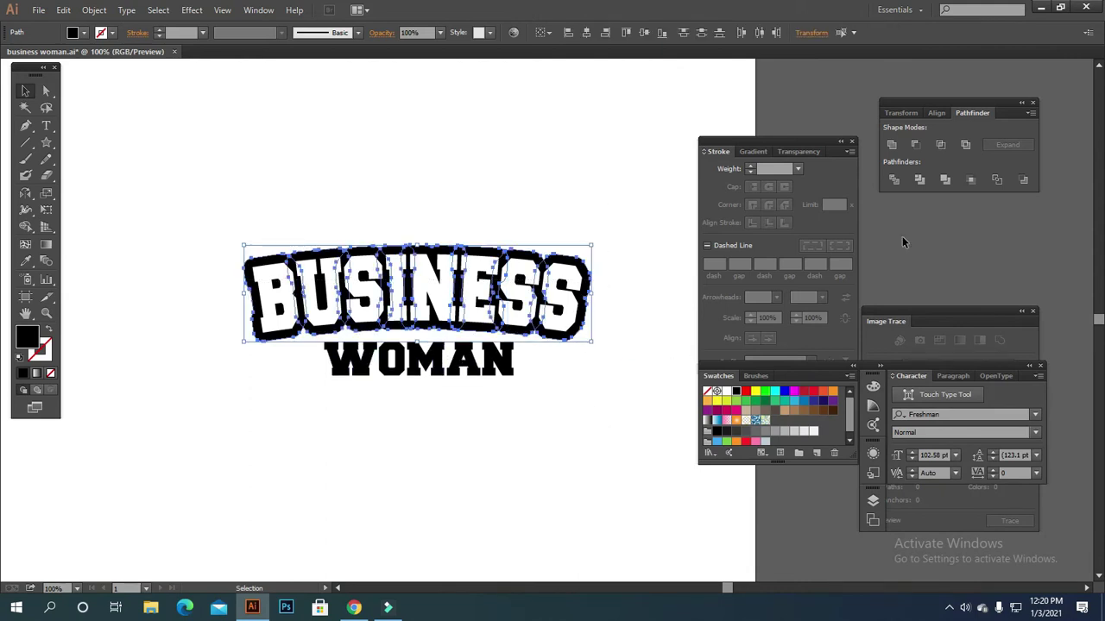
left_click(891, 150)
left_click(572, 180)
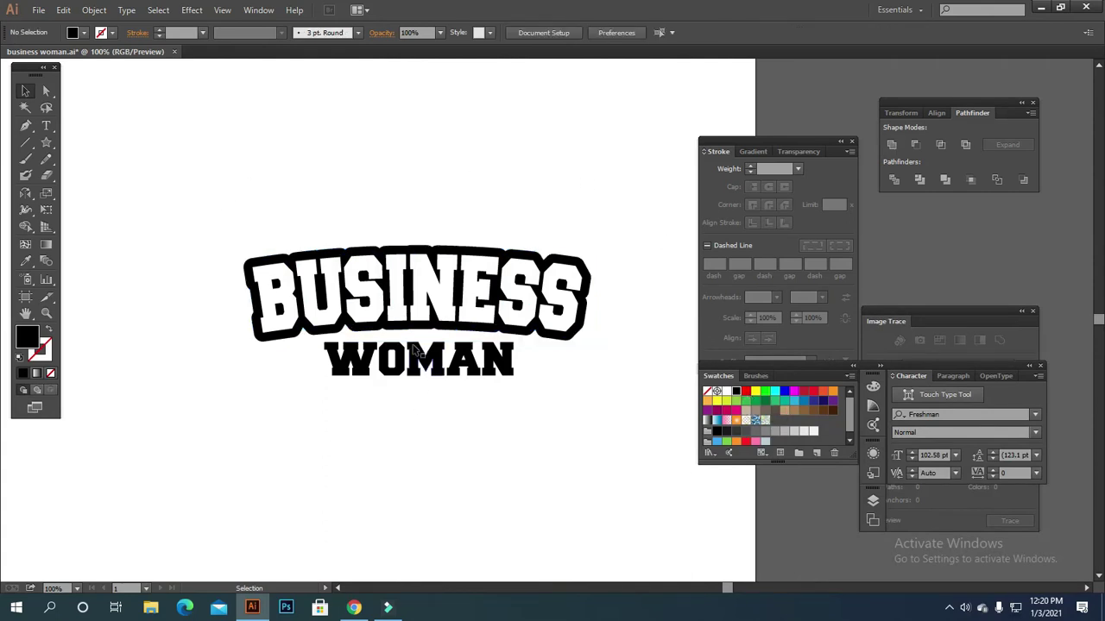
Group the white BUSINESS letters with their black outline shape
left_click(385, 331)
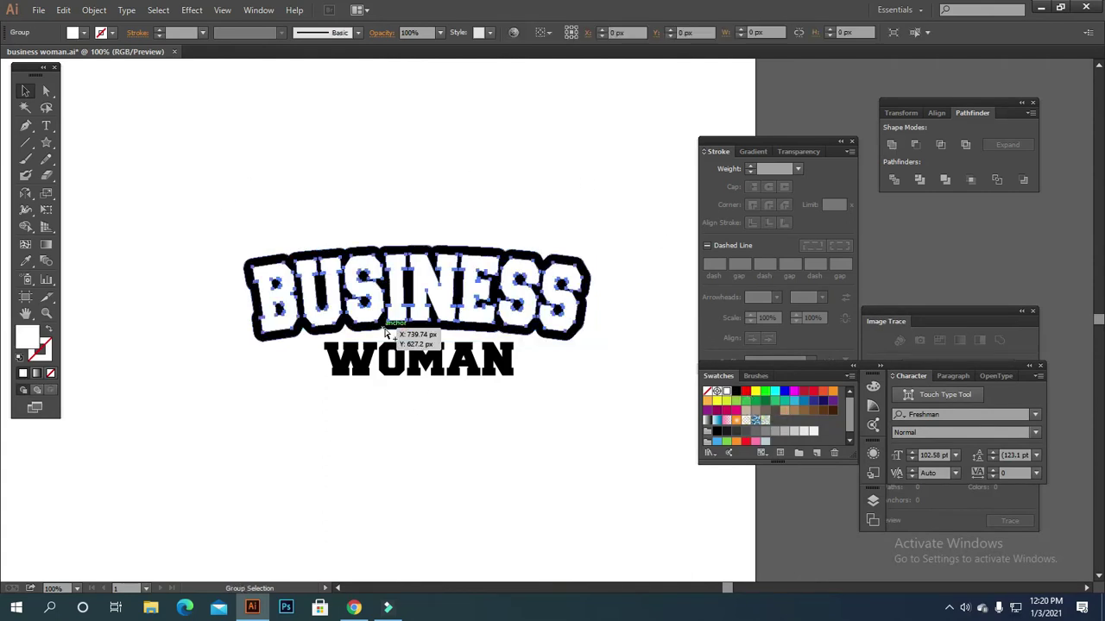
left_click(293, 186)
left_click_drag(289, 192, 574, 339)
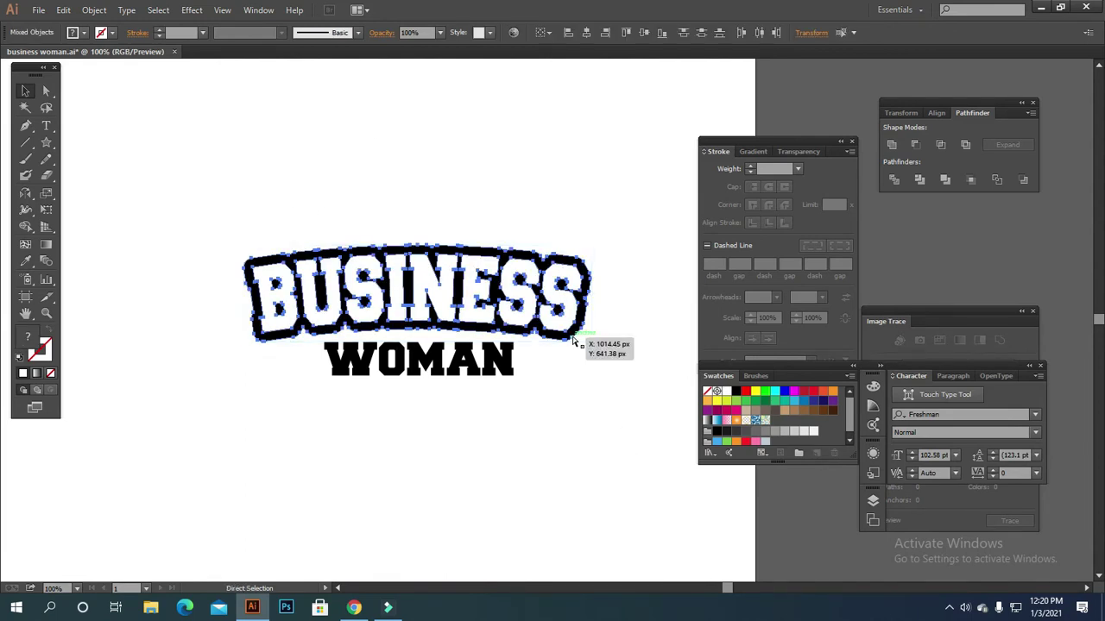
left_click(603, 423)
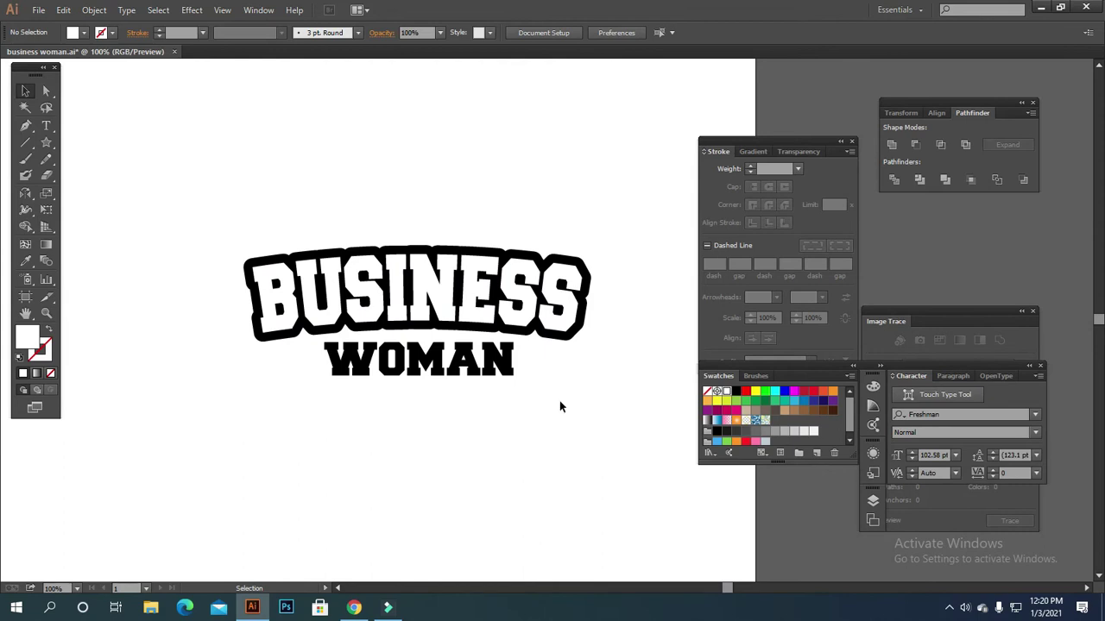
left_click_drag(563, 345, 593, 259)
key("ctrl+shift+a")
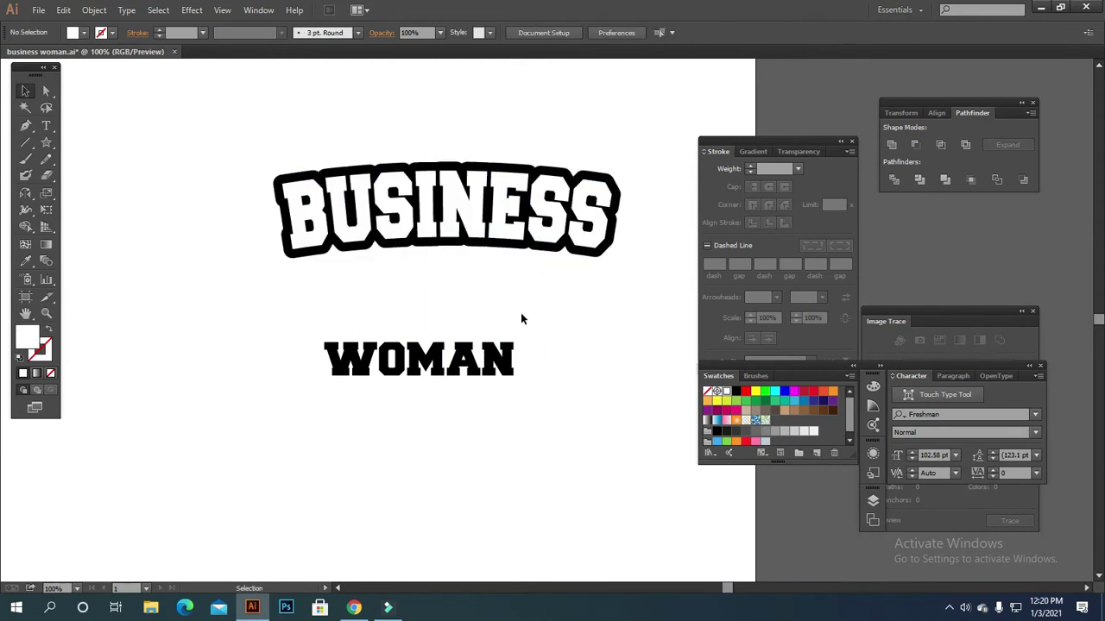
key("ctrl+z")
left_click(590, 393)
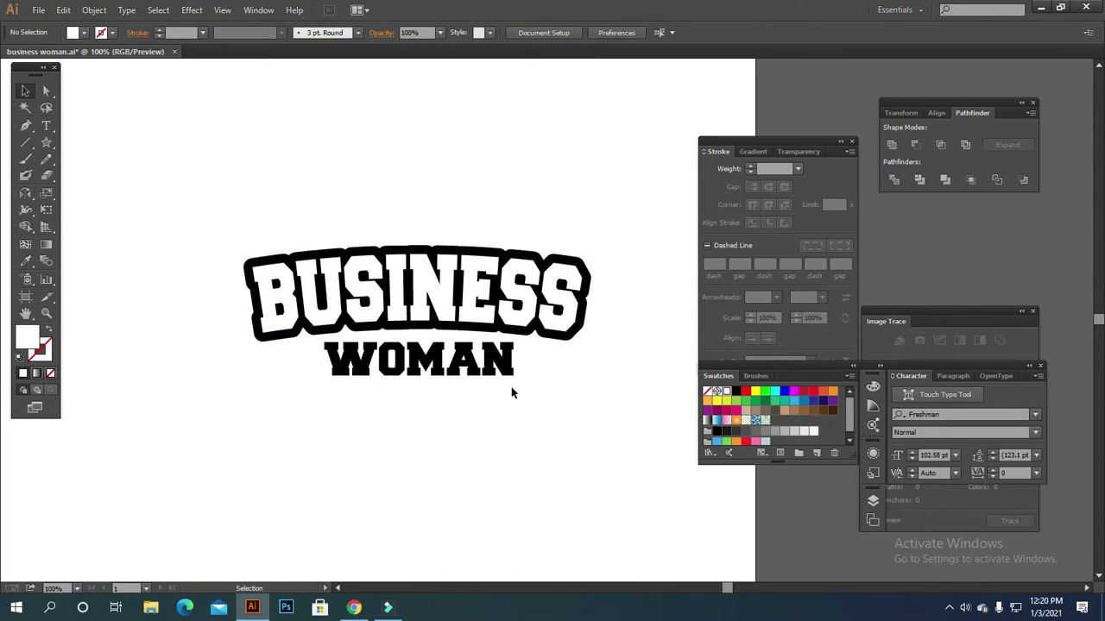
Move the word WOMAN straight up by 10 px, closer beneath the outlined BUSINESS
scroll(484, 388, "up", 1)
scroll(479, 384, "up", 1)
scroll(475, 379, "down", 1)
scroll(470, 375, "up", 1)
scroll(467, 371, "down", 1)
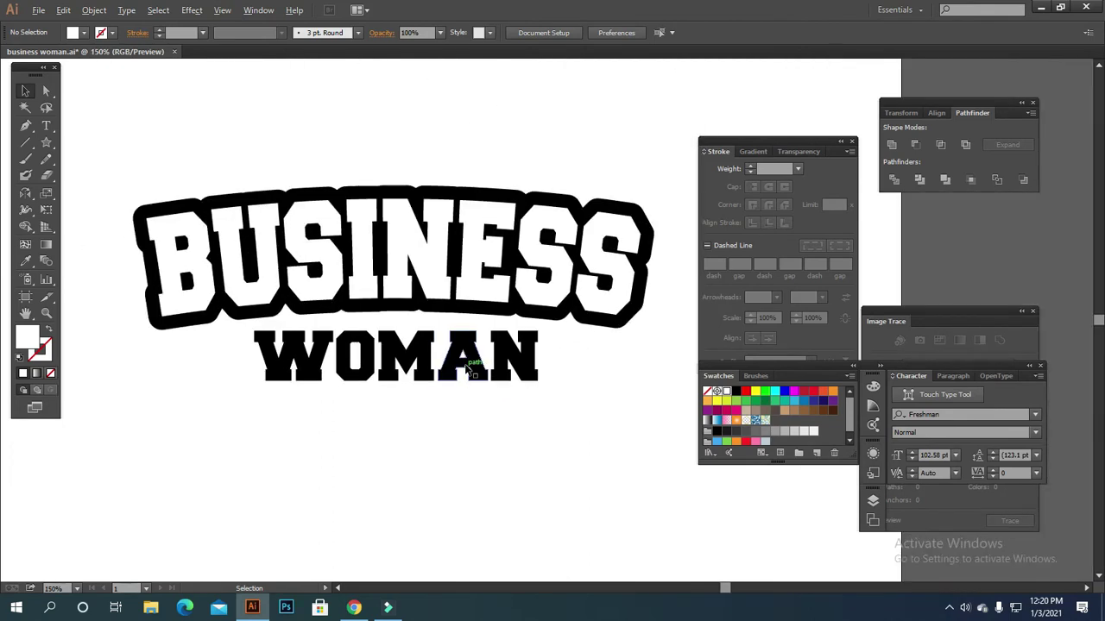
scroll(467, 372, "down", 1)
scroll(467, 371, "up", 1)
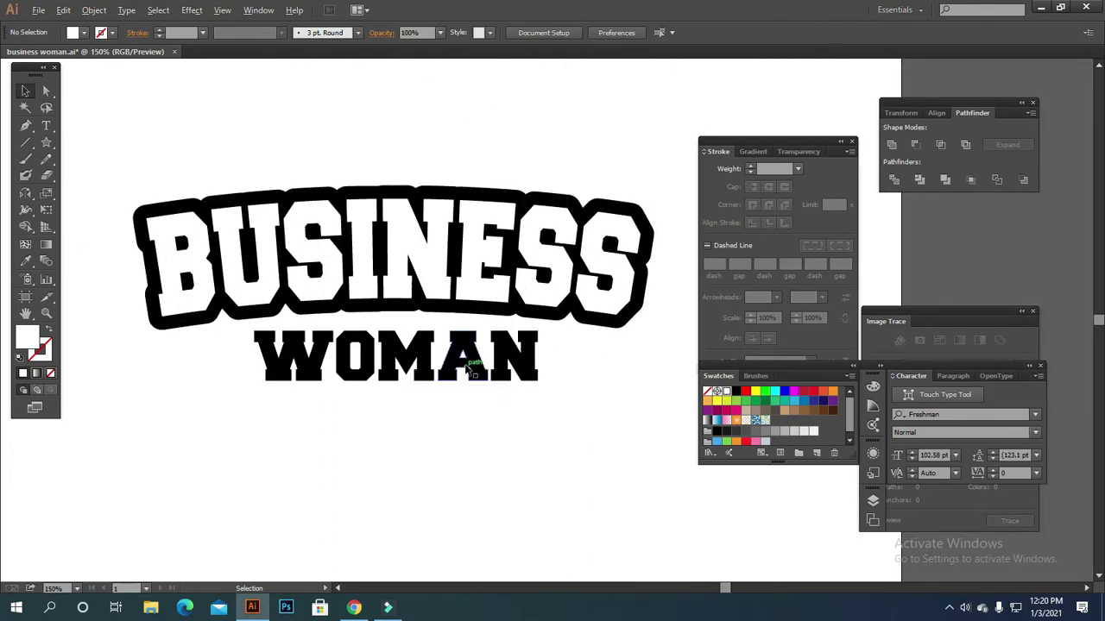
left_click(409, 366)
key("Up")
key("Up")
key("Up")
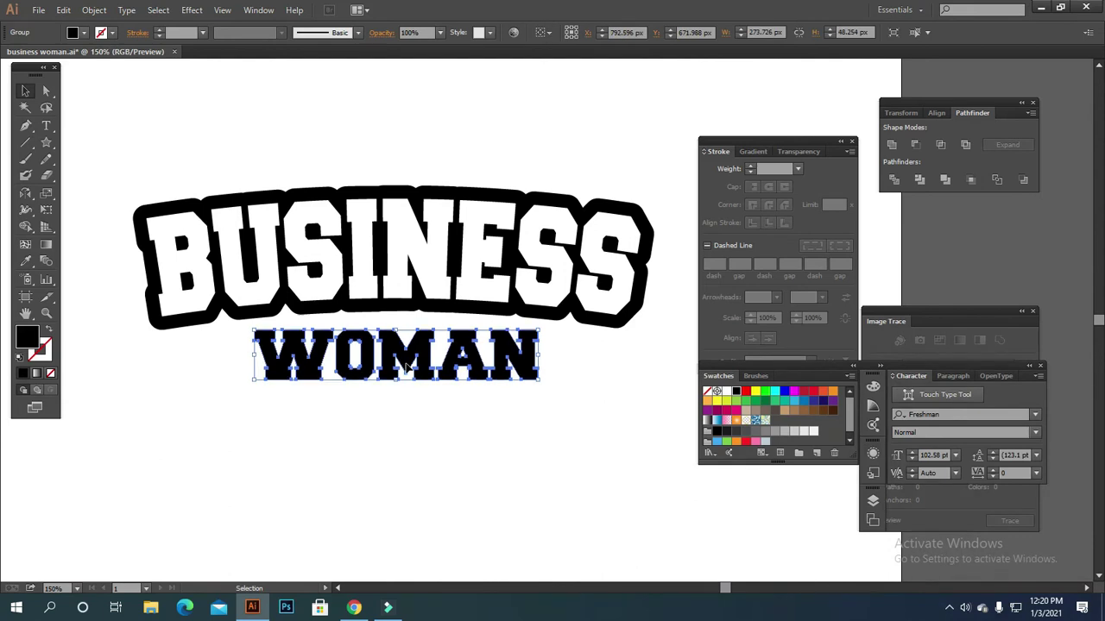
left_click_drag(407, 367, 407, 360)
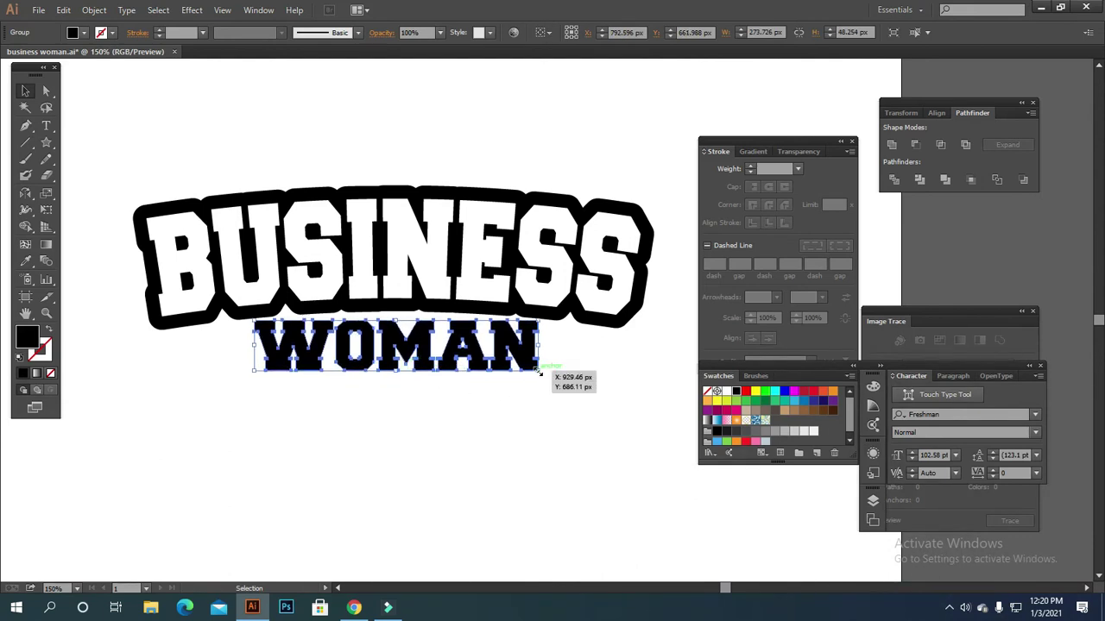
Scale the word WOMAN up proportionally from its center to about 314 px wide
left_click_drag(538, 368, 559, 387)
left_click(547, 432)
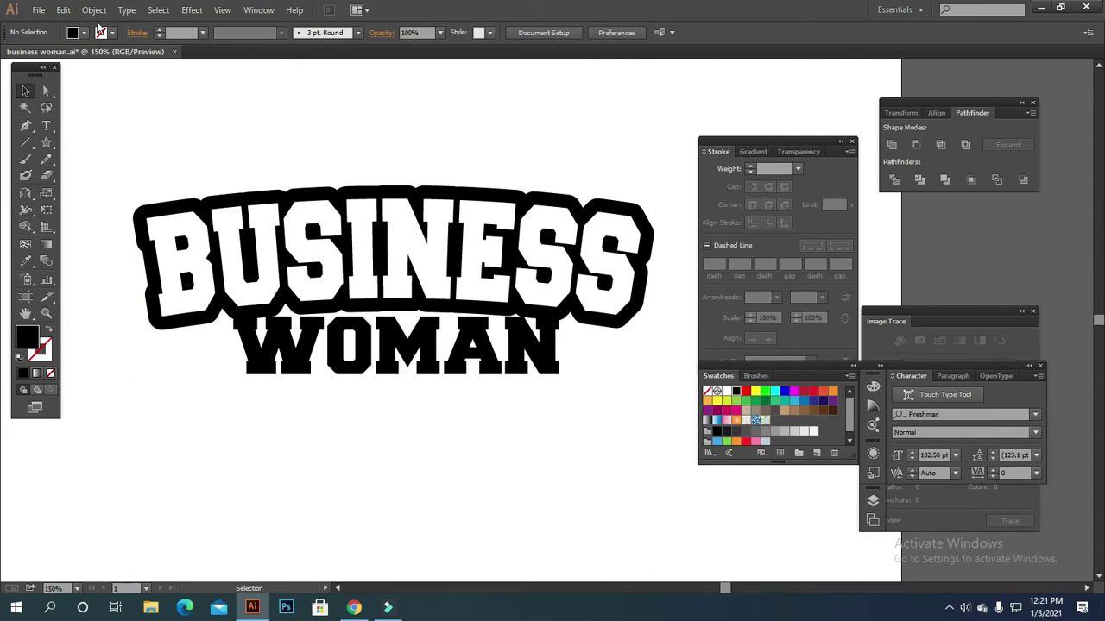
left_click(194, 15)
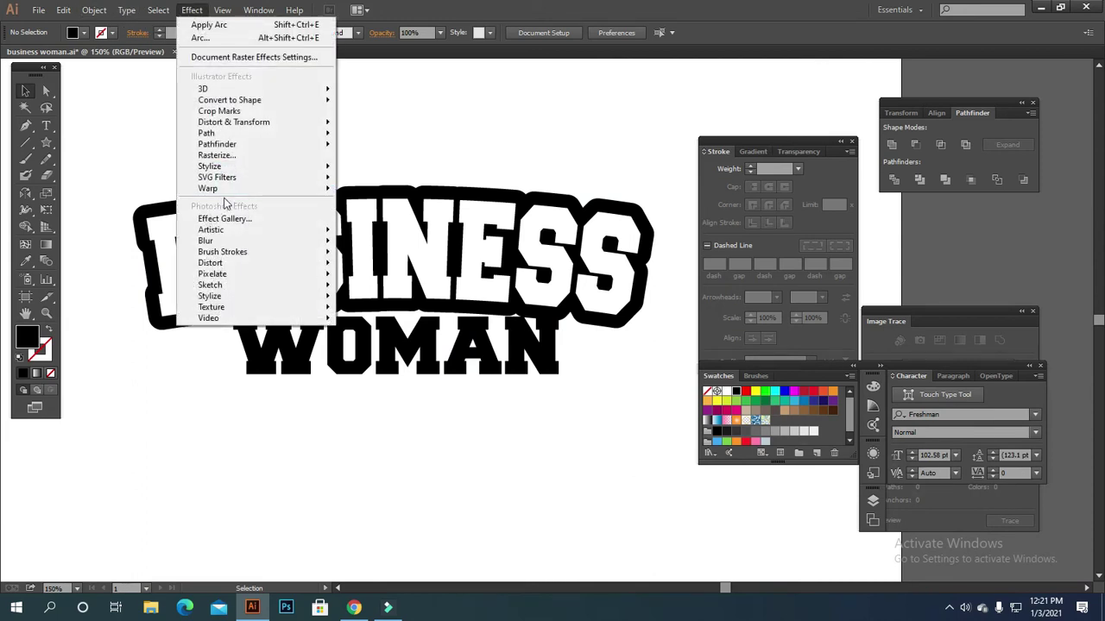
mouse_move(235, 190)
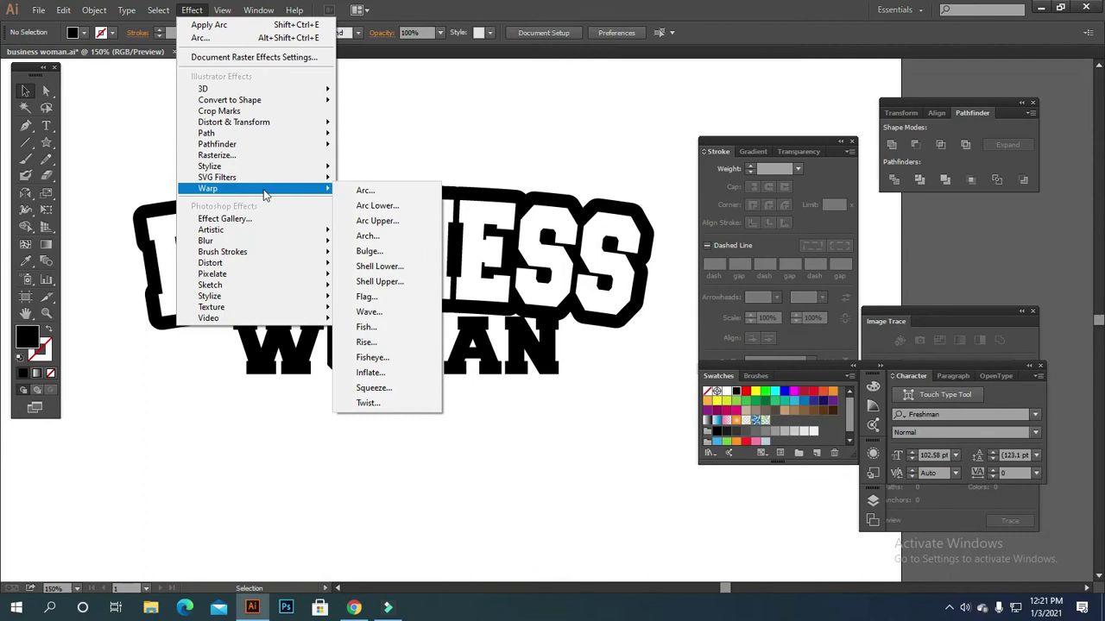
left_click(362, 190)
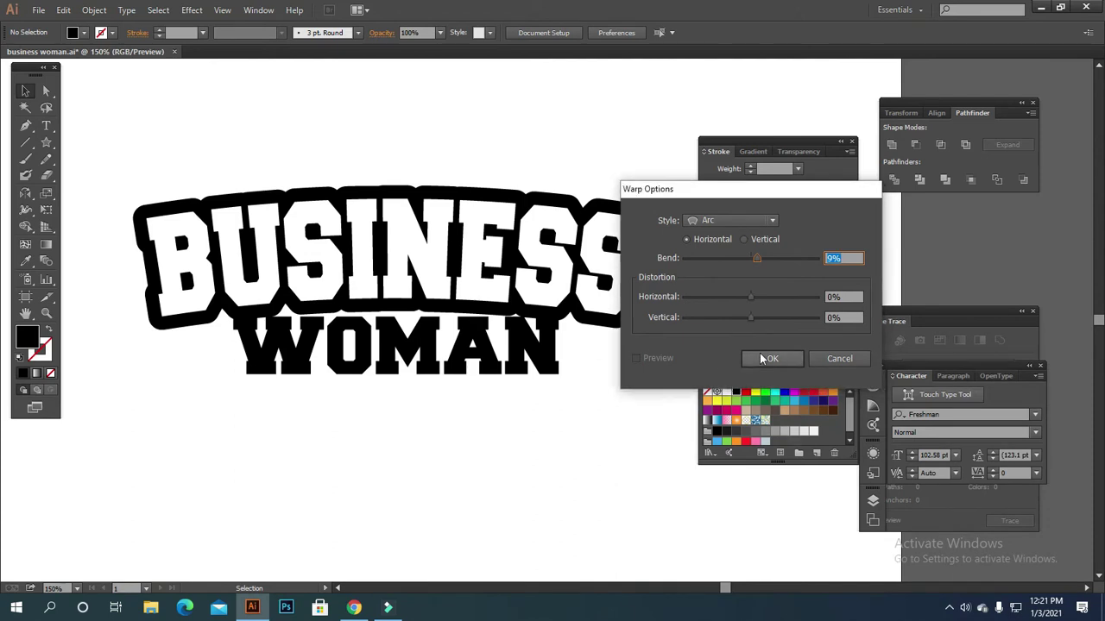
left_click(830, 360)
Apply a horizontal Arc warp to WOMAN with an 11% bend and no distortion
left_click(557, 363)
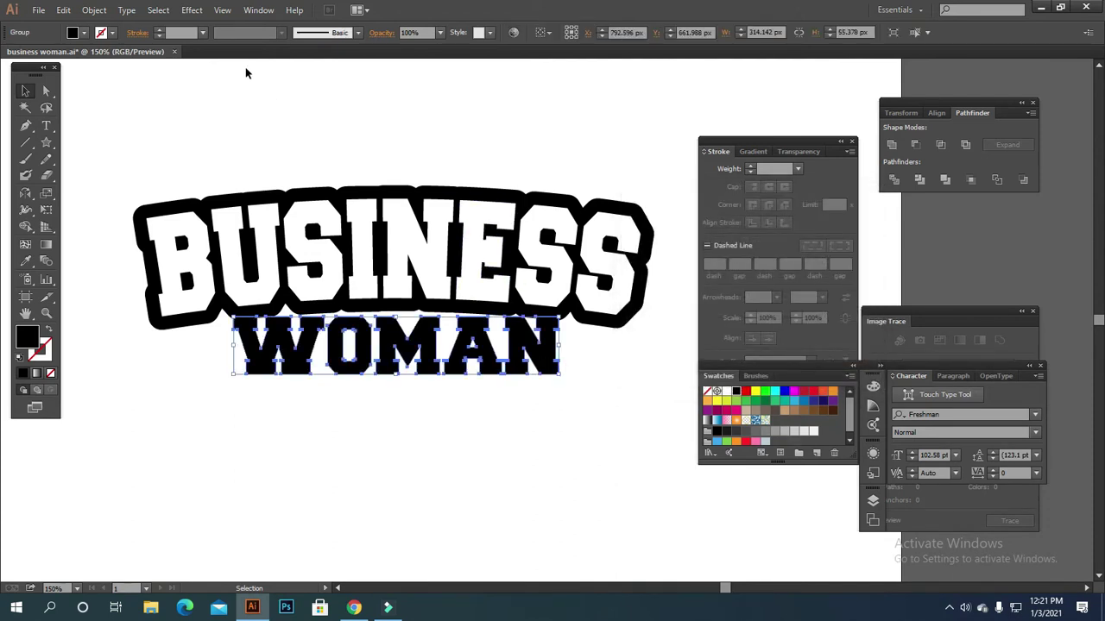
left_click(191, 10)
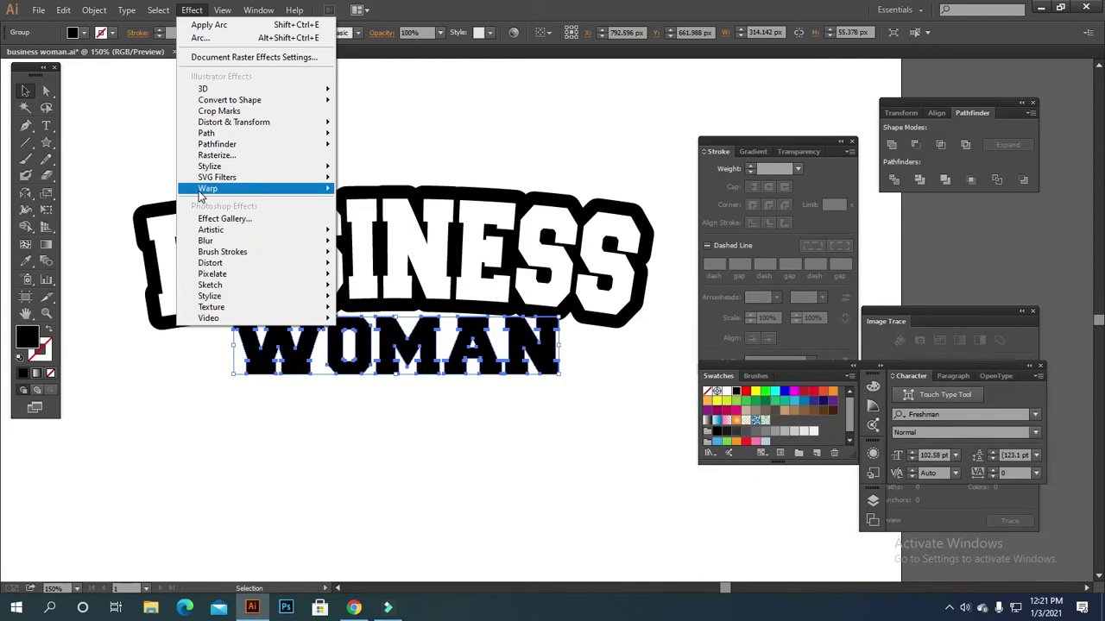
mouse_move(294, 188)
left_click(377, 193)
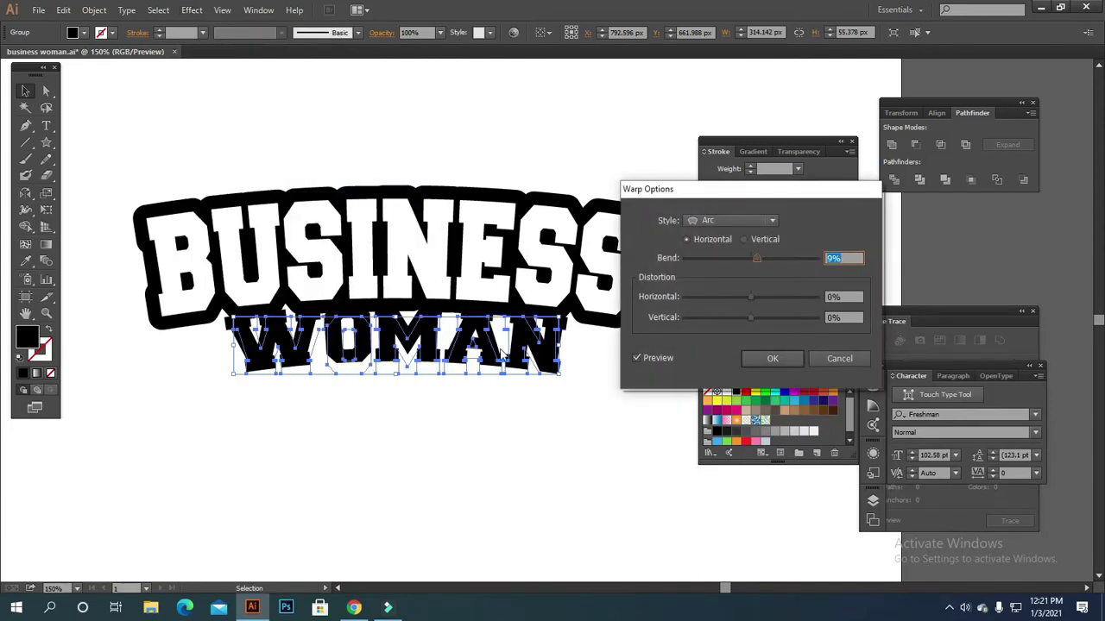
double_click(826, 260)
key("Up")
key("Up")
key("Up")
key("Up")
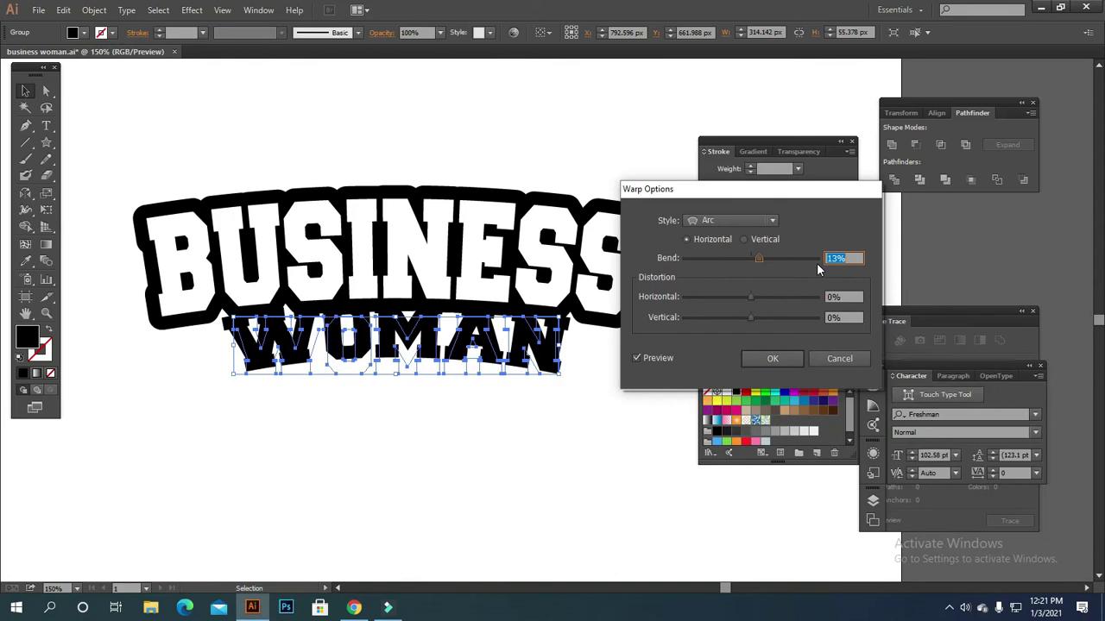
key("Down")
key("Down")
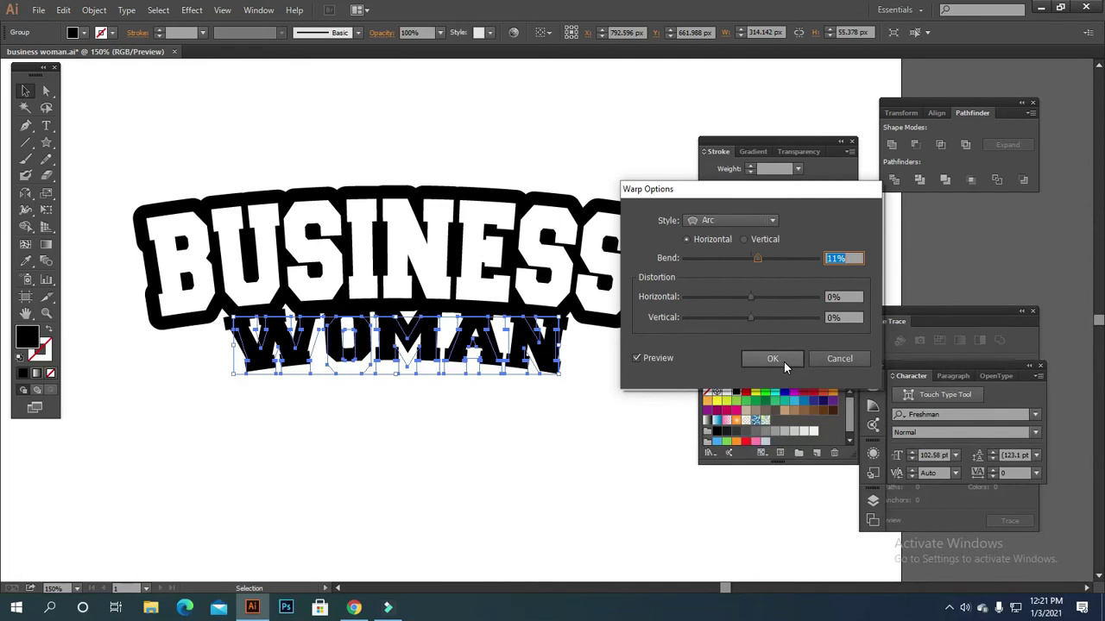
left_click(772, 359)
Move the warped WOMAN down about 36 px, clear of BUSINESS, and expand its appearance
left_click_drag(483, 376, 483, 411)
left_click(629, 447)
left_click(486, 407)
left_click(94, 10)
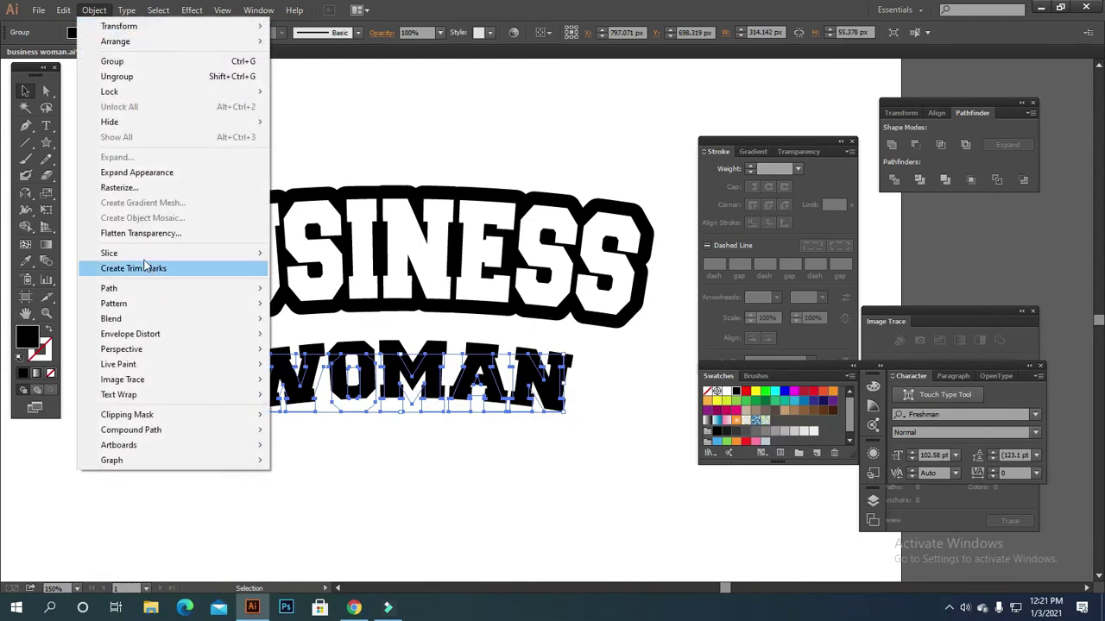
left_click(136, 172)
left_click(540, 458)
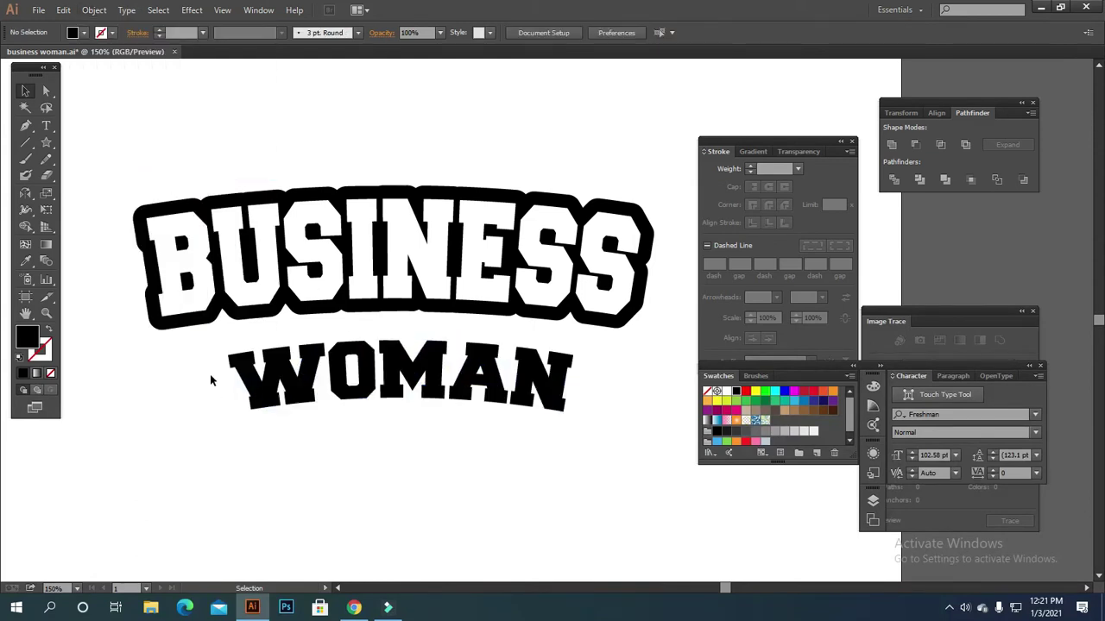
Move the expanded WOMAN lettering back up until it sits just beneath the BUSINESS outline
left_click_drag(210, 377, 538, 446)
left_click_drag(504, 398, 497, 375)
left_click(507, 456)
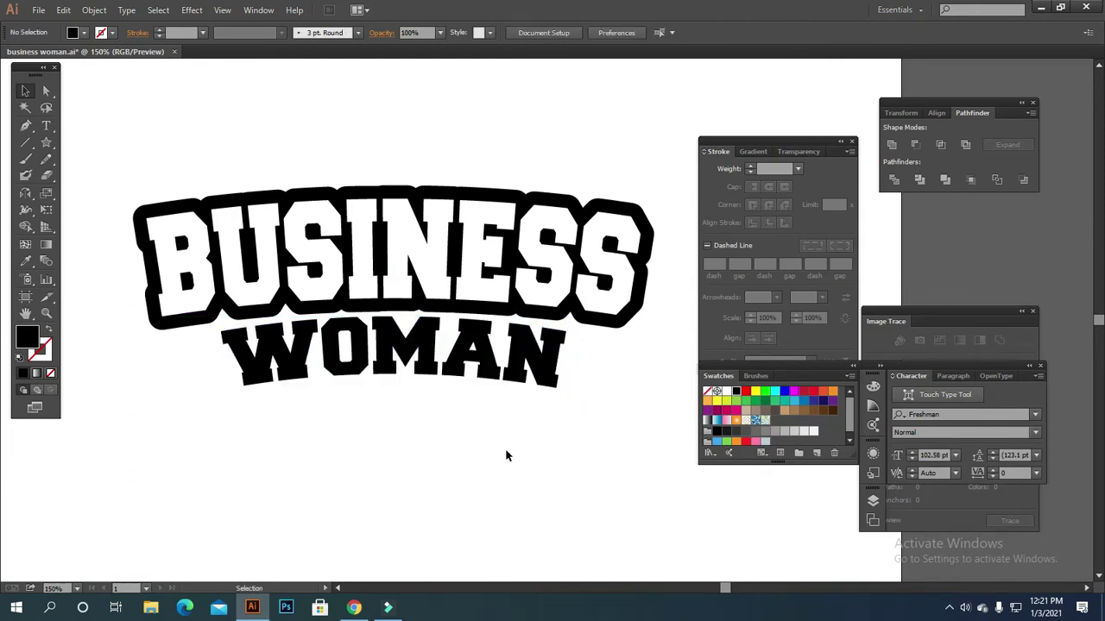
Offset the paths of the WOMAN letters by 23 px with round joins and a miter limit of 4
left_click(509, 371)
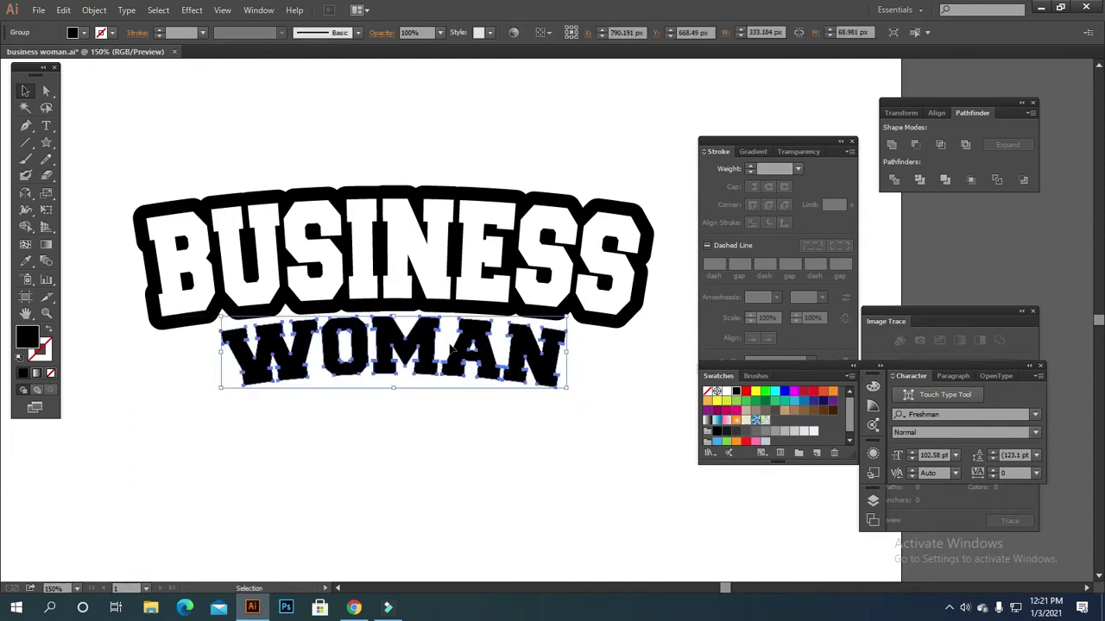
left_click(94, 9)
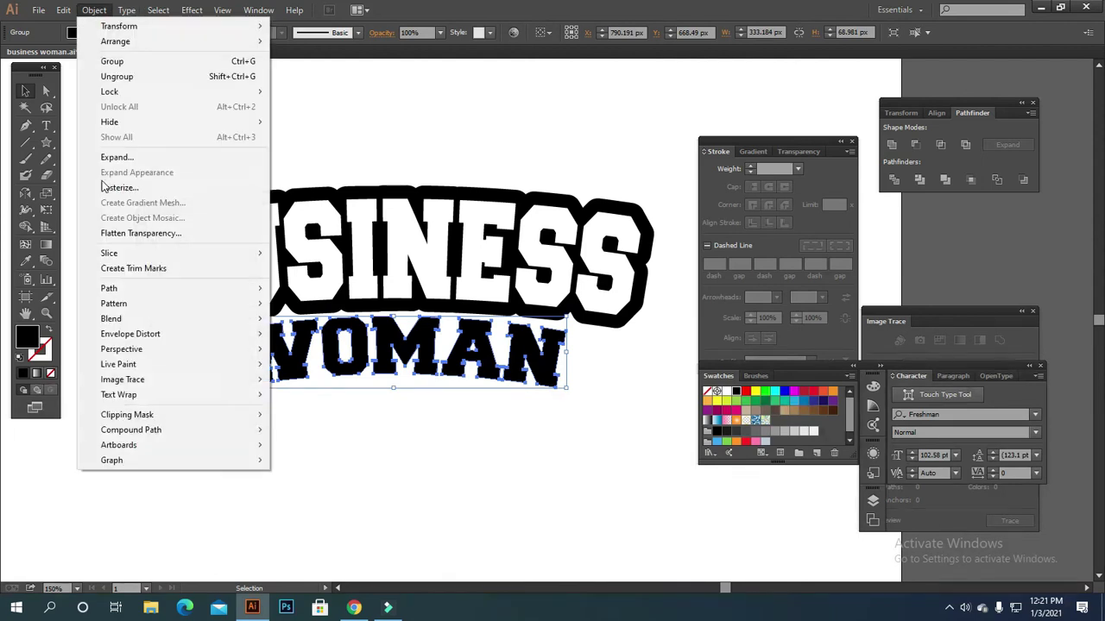
mouse_move(117, 290)
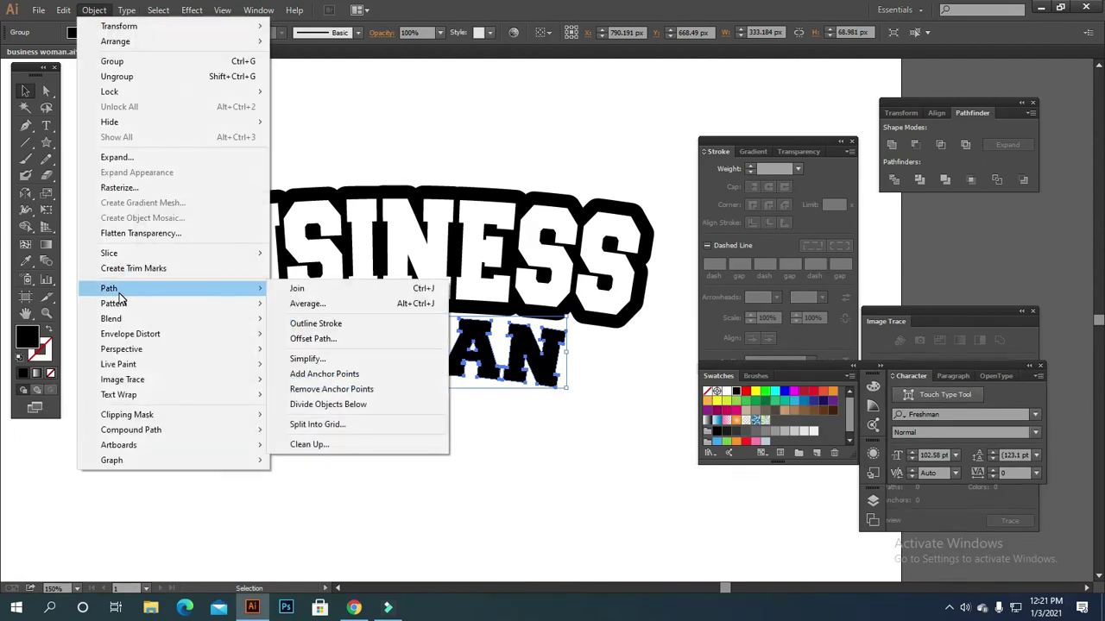
left_click(357, 339)
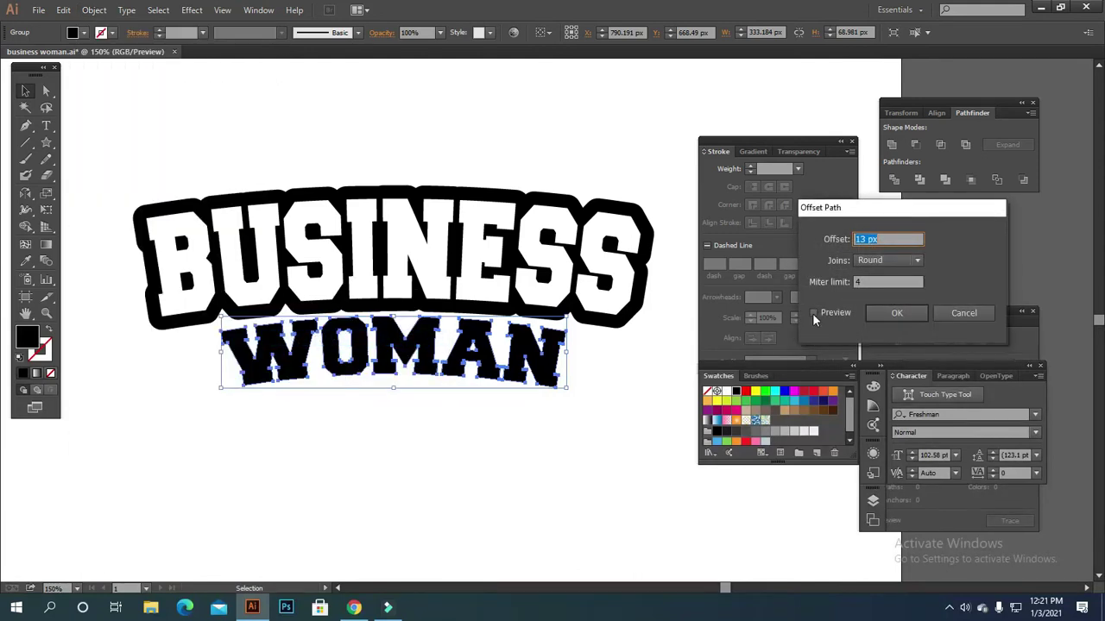
left_click(812, 312)
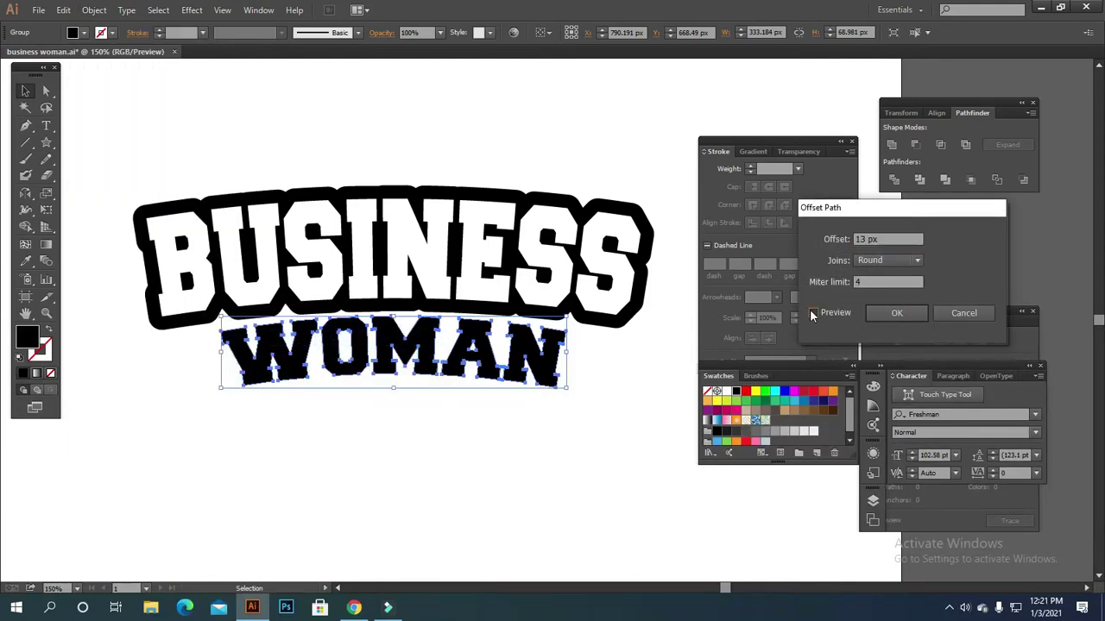
double_click(861, 239)
key("Up")
key("Up")
key("Up")
key("Up")
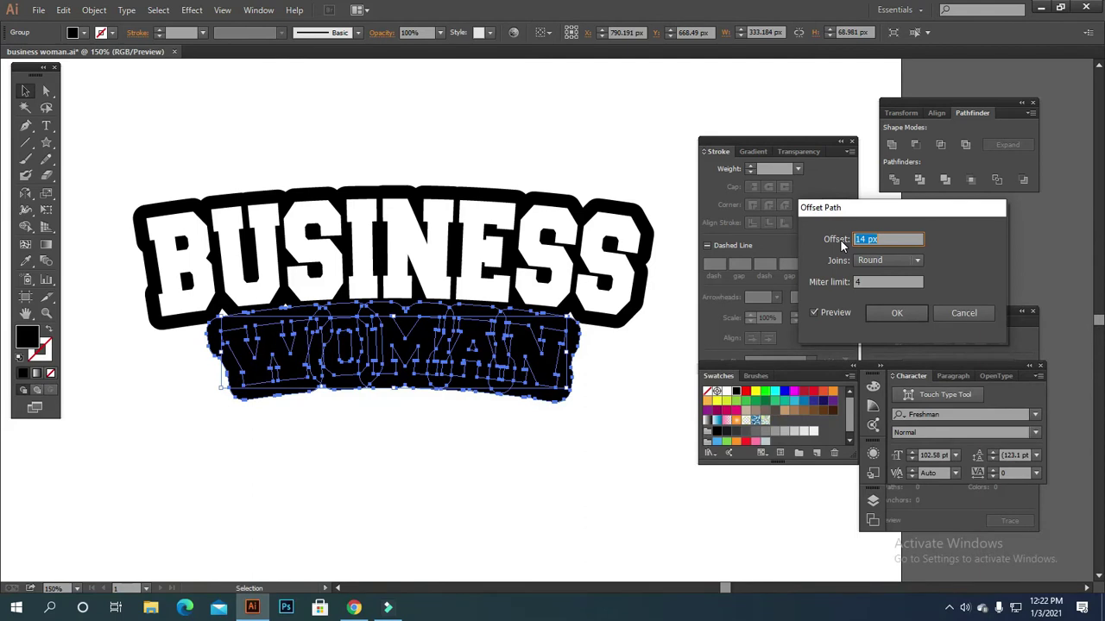
key("Up")
key("Up")
key("Up")
key("Up")
key("Up")
key("Up")
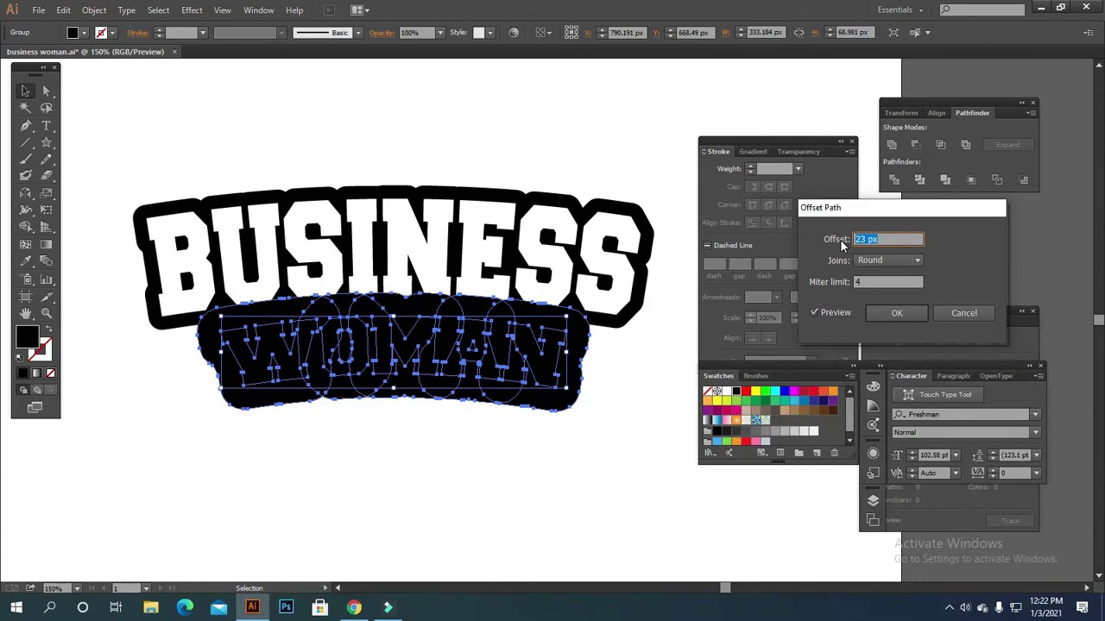
left_click(897, 313)
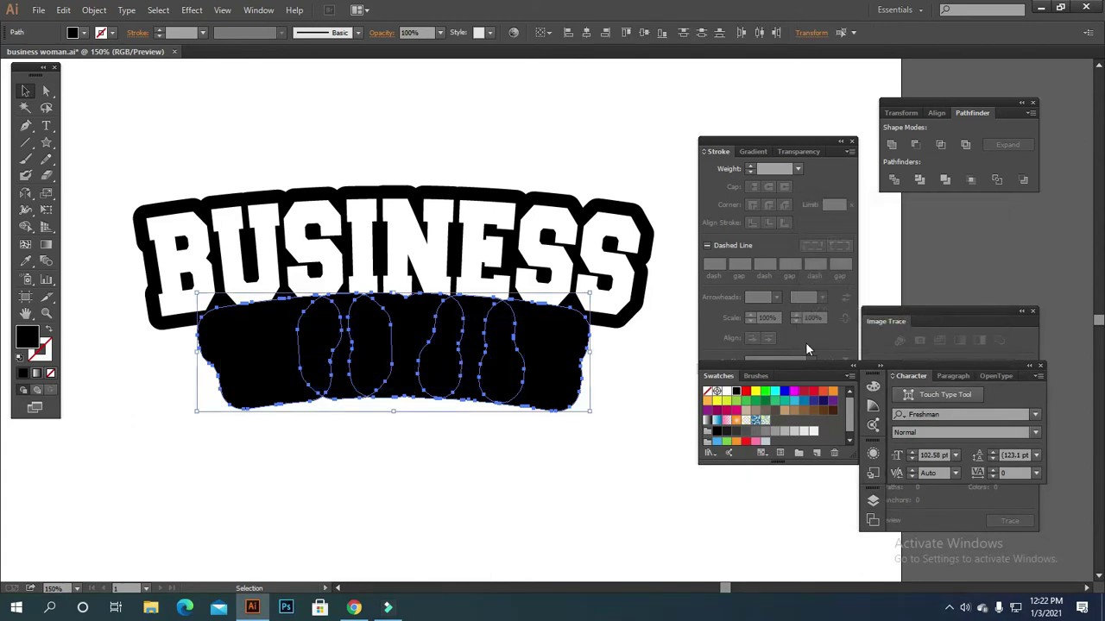
Ungroup the WOMAN letters from their offset shapes
left_click(652, 440)
left_click_drag(192, 408, 621, 364)
right_click(628, 370)
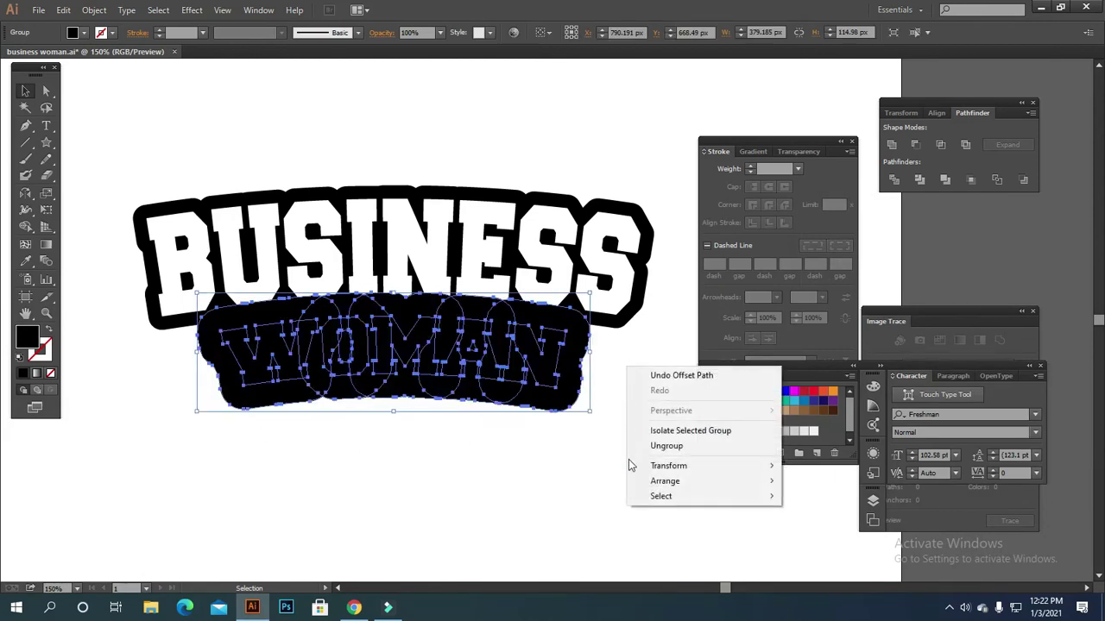
left_click(666, 446)
left_click(576, 466)
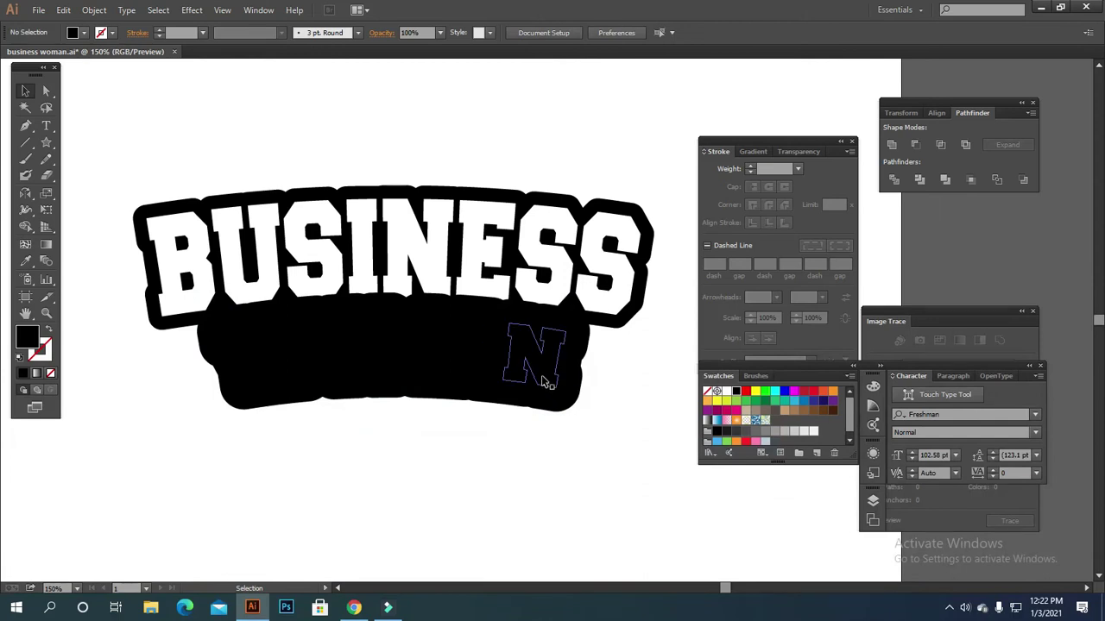
Group the five original WOMAN letters lying on top of the offset shapes
key("shift")
left_click(544, 382, "shift")
left_click(479, 363, "shift")
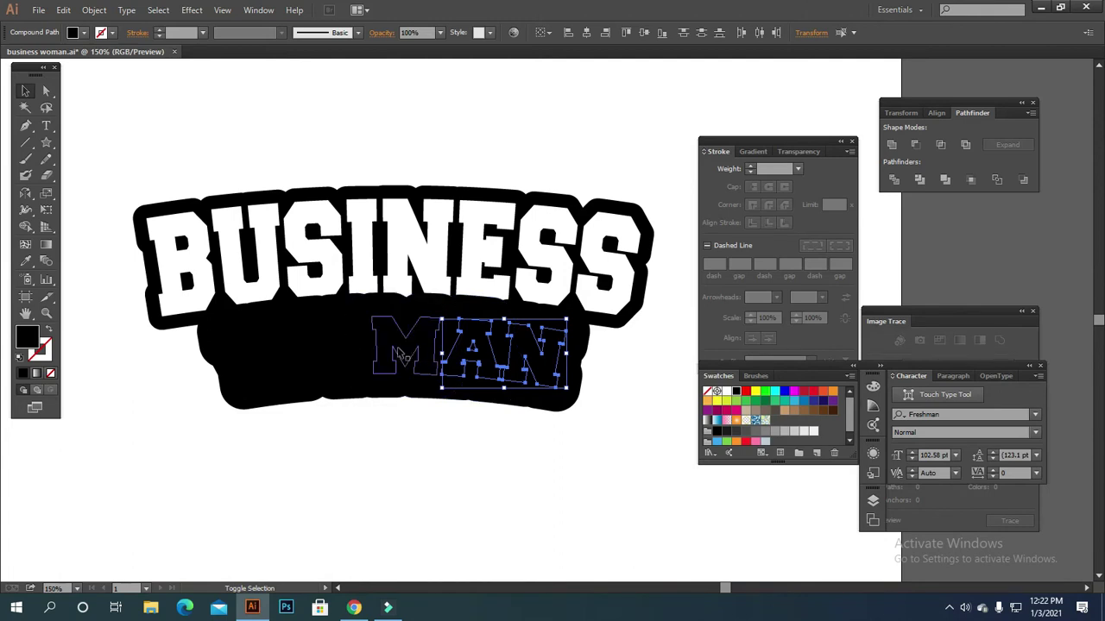
left_click(392, 349, "shift")
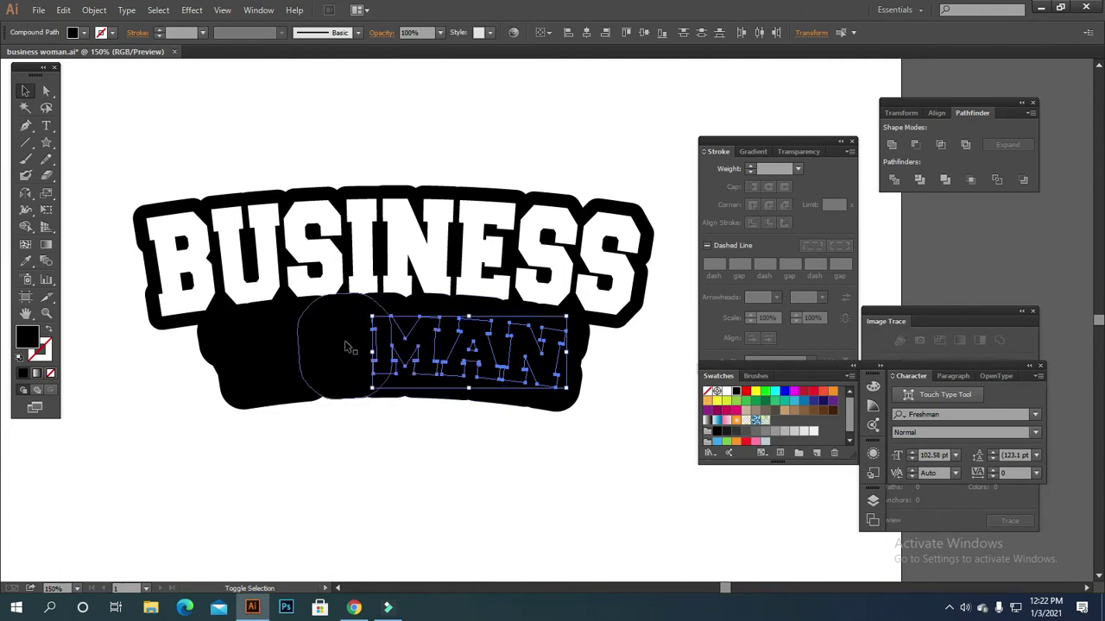
left_click(338, 345, "shift")
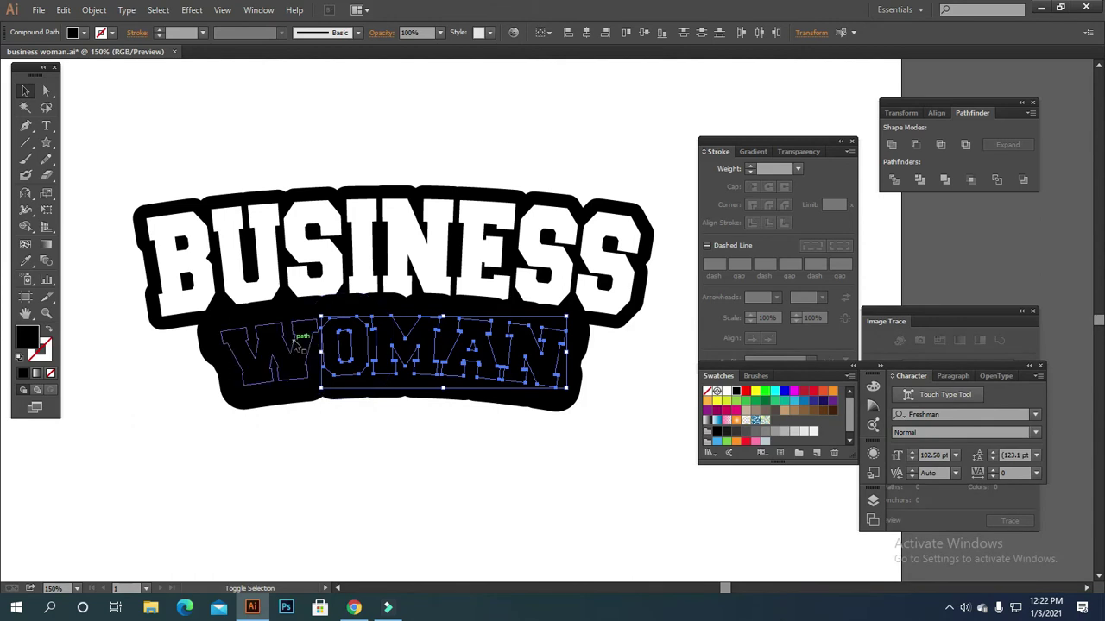
left_click(293, 344, "shift")
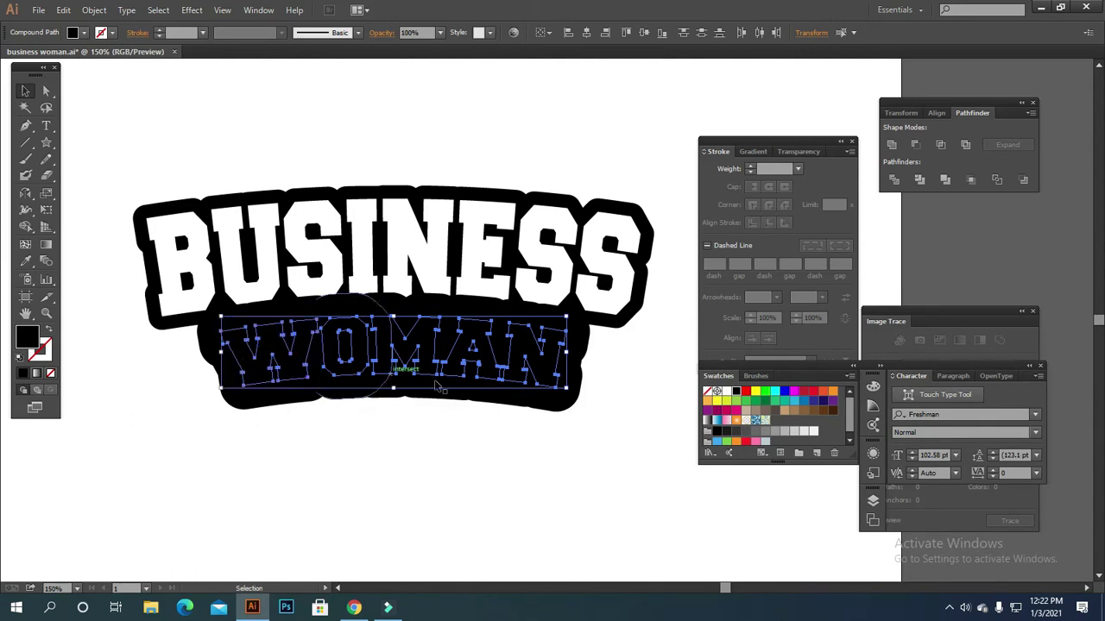
key("ctrl+g")
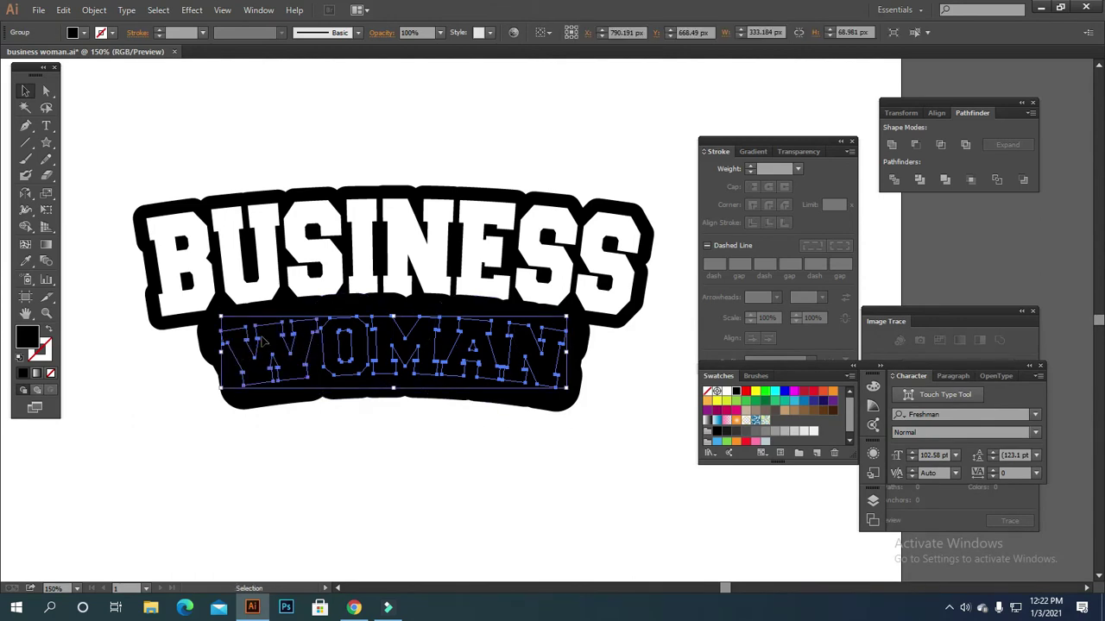
Color the grouped WOMAN letters white by sampling the blank artboard with the Eyedropper
left_click(25, 261)
left_click(268, 141)
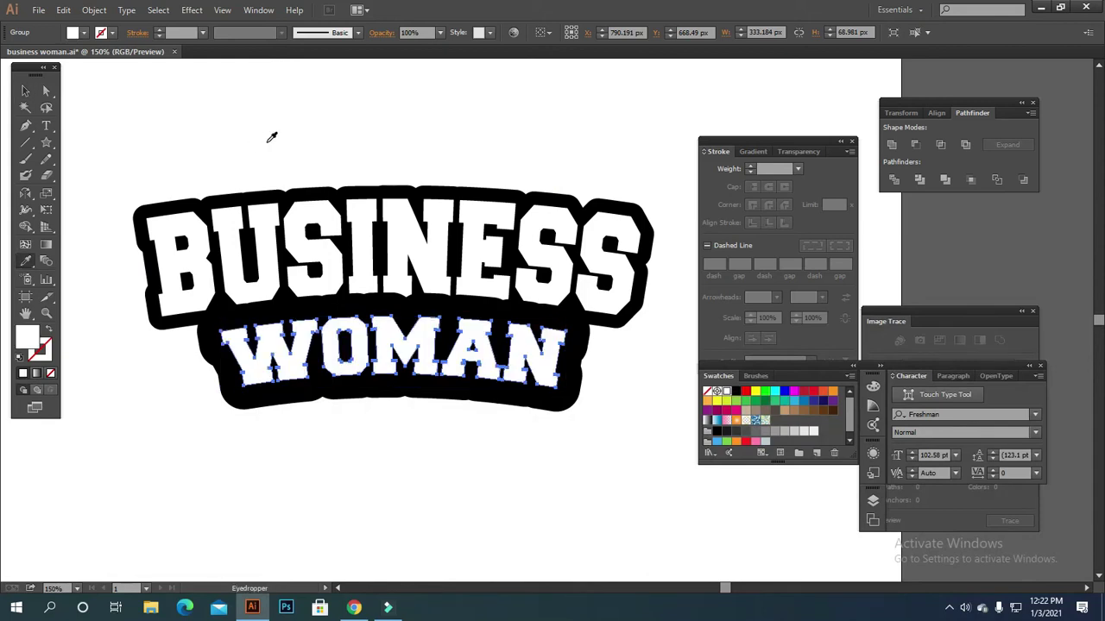
left_click(25, 90)
left_click(403, 97)
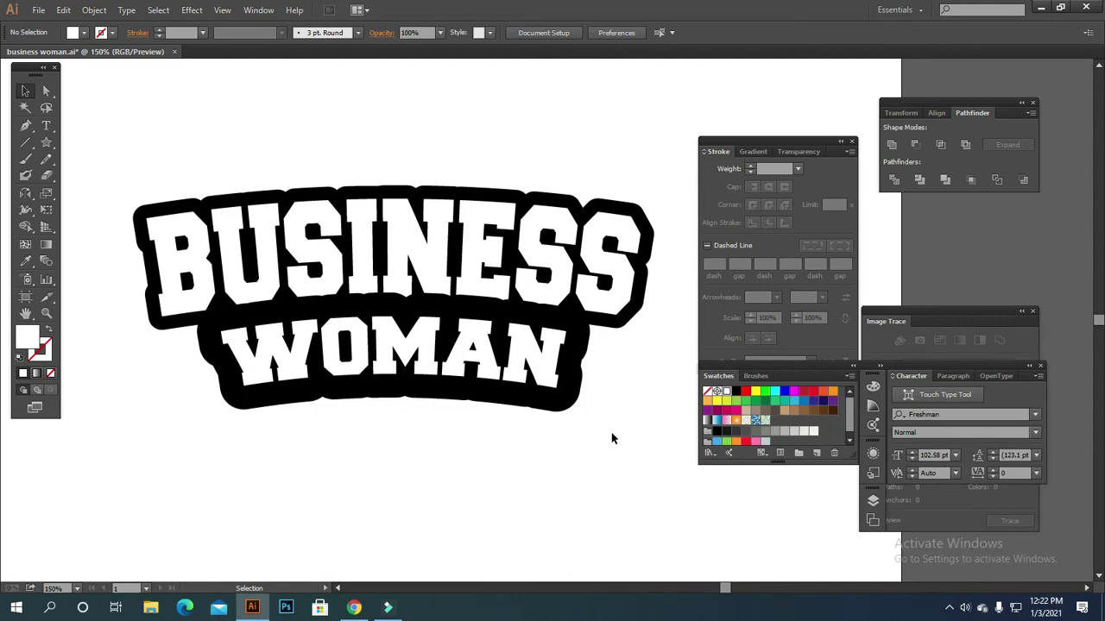
Unite the black offset shapes behind WOMAN into a single outline shape
left_click(542, 373)
key("a")
key("ctrl+shift+a")
key("v")
left_click_drag(207, 367, 630, 420)
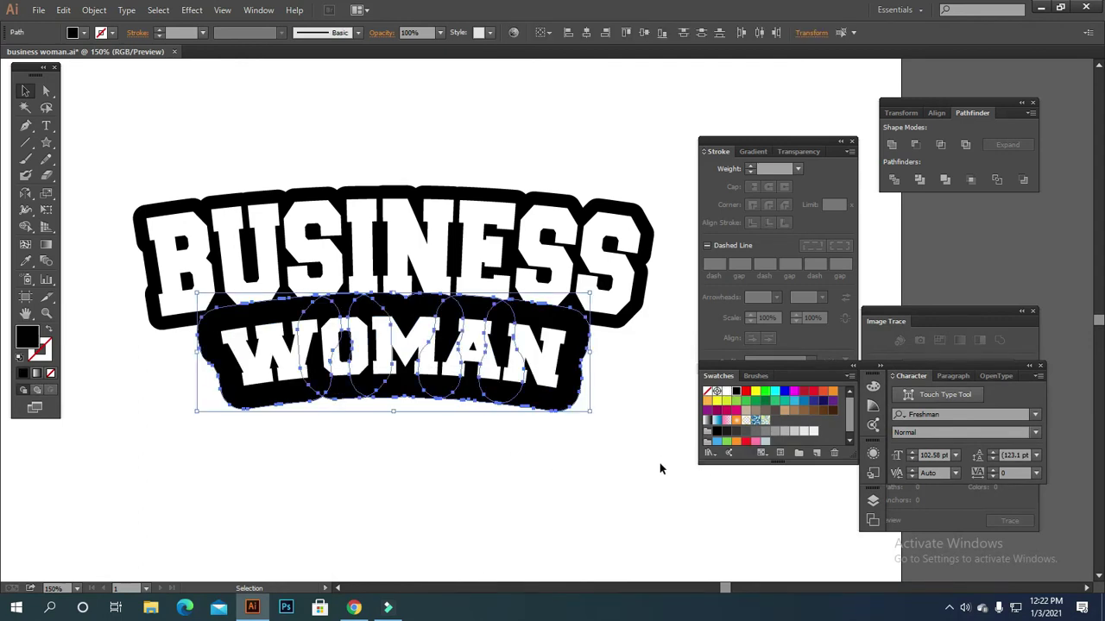
left_click(892, 144)
left_click(561, 493)
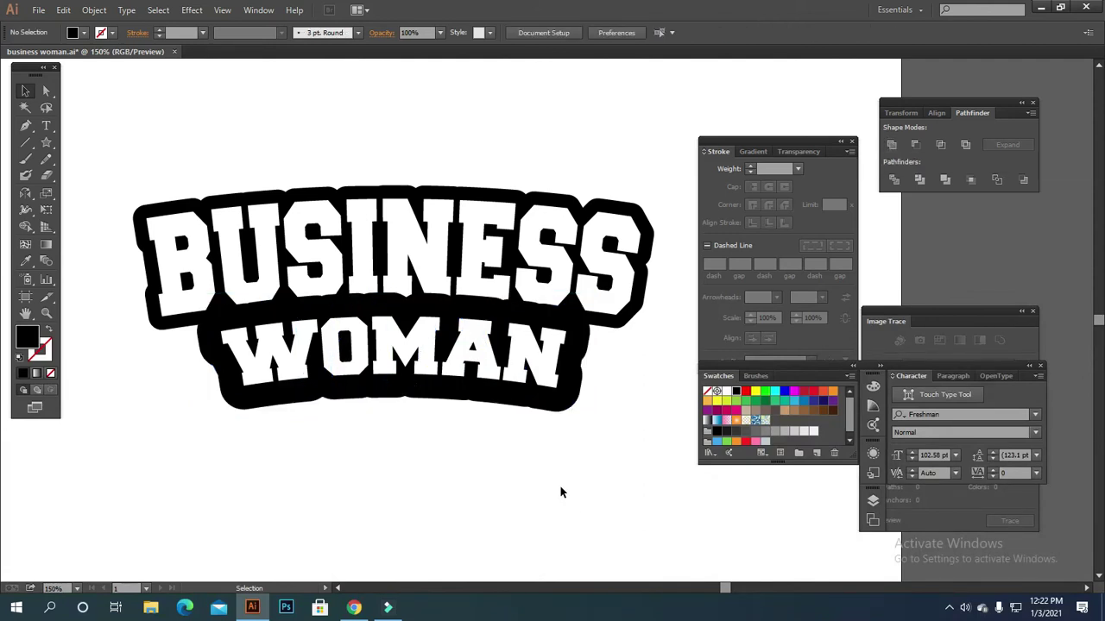
Nudge the united black outline shape behind WOMAN straight up by 1 px
left_click(577, 331)
key("Up")
key("Up")
key("Up")
key("Up")
key("Up")
key("Up")
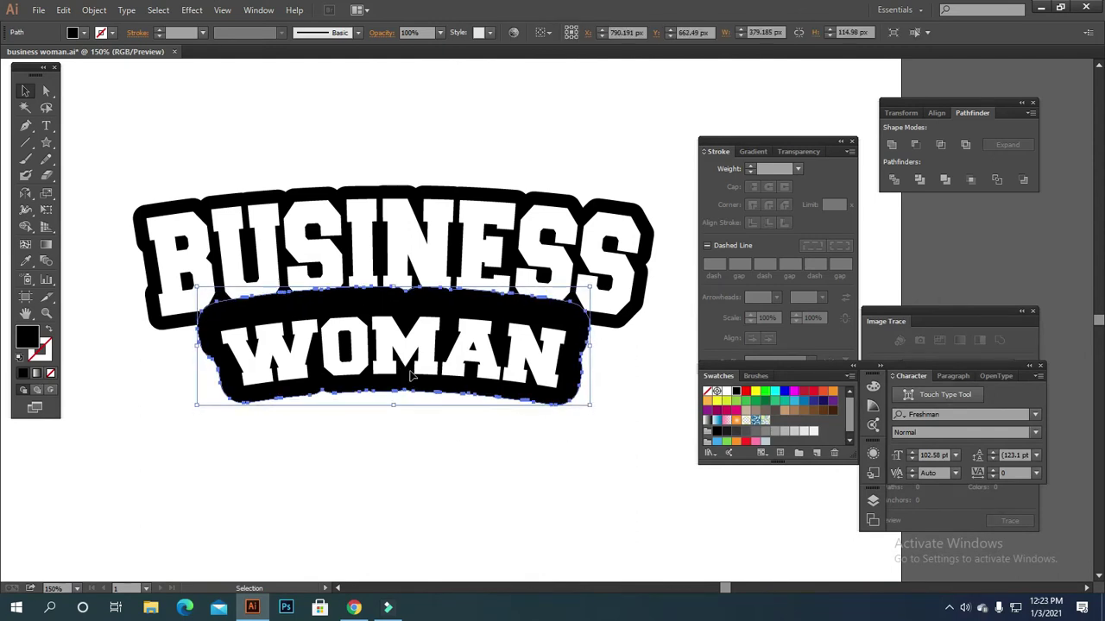
key("Down")
key("Down")
key("Down")
key("Down")
key("Down")
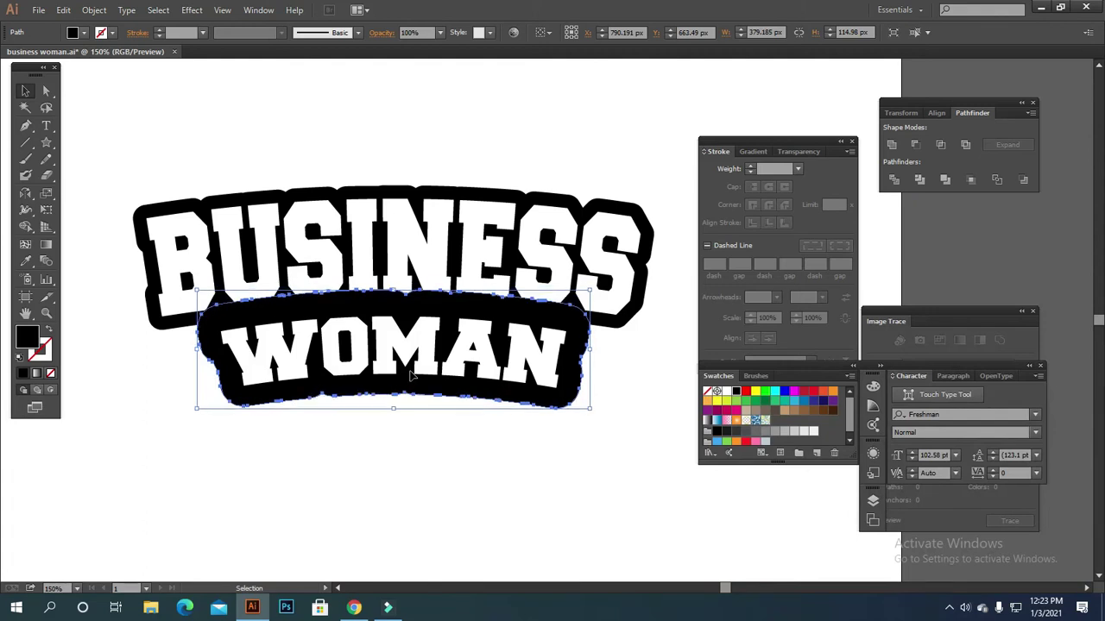
left_click(592, 370)
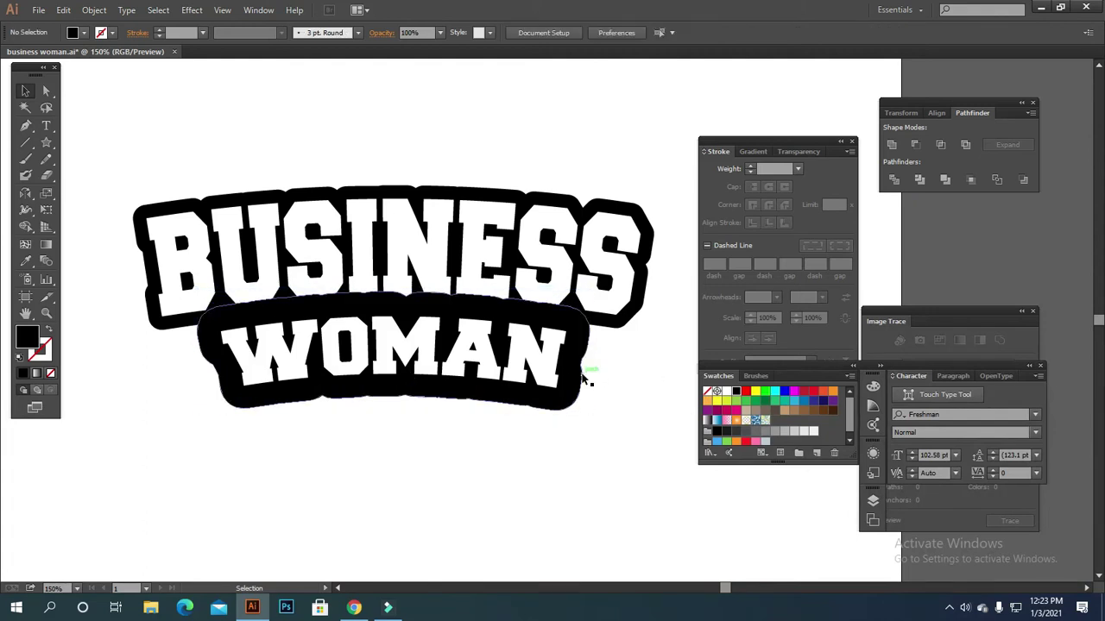
Send the black outline shape behind WOMAN to the back of the stacking order
left_click(583, 377)
right_click(583, 377)
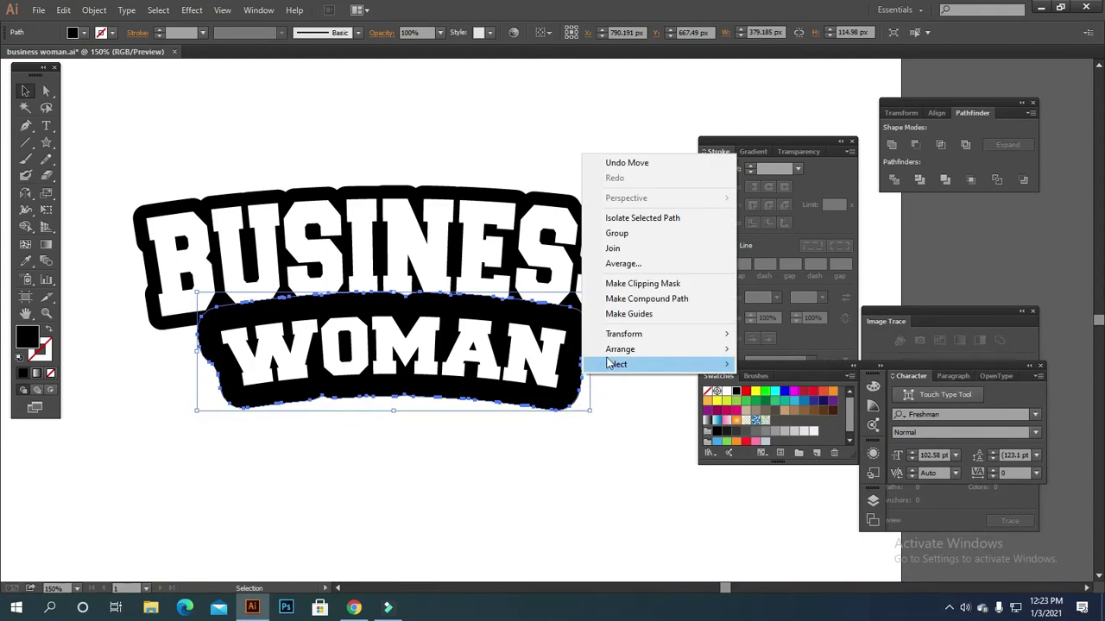
mouse_move(620, 349)
left_click(816, 395)
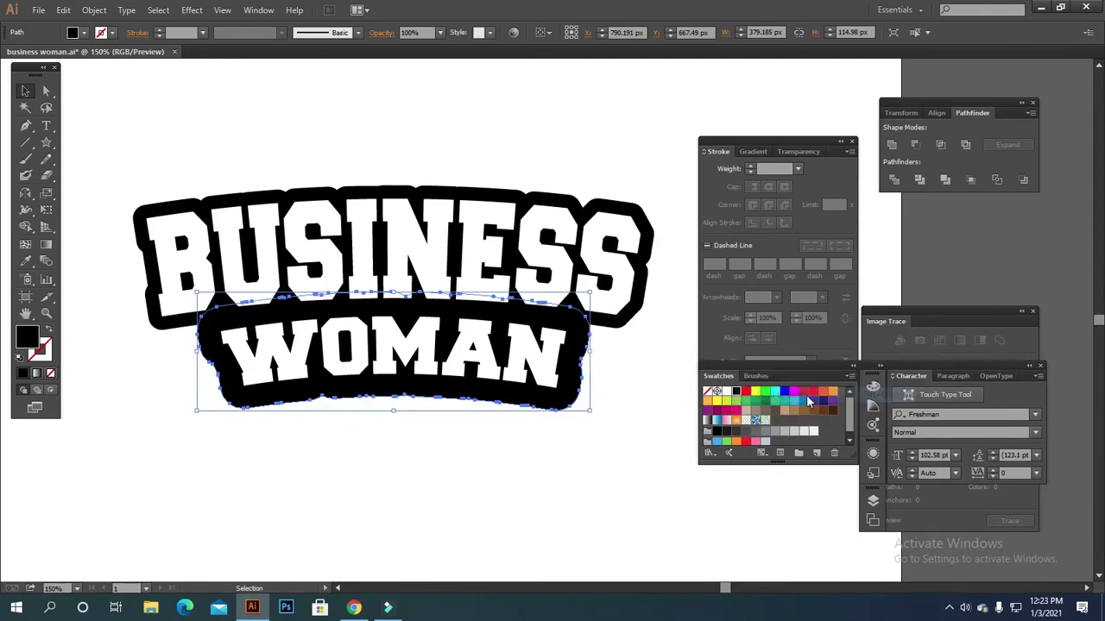
left_click(610, 456)
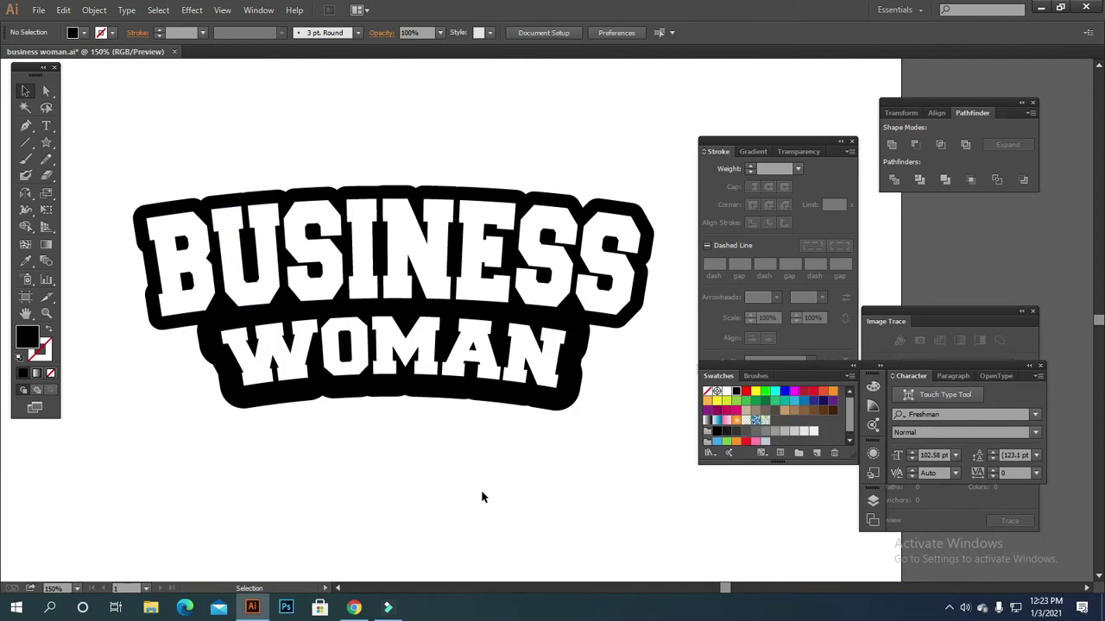
Compare the BUSINESS WOMAN lettering with the client's original logo and inspect its outlines up close
scroll(567, 383, "down", 2)
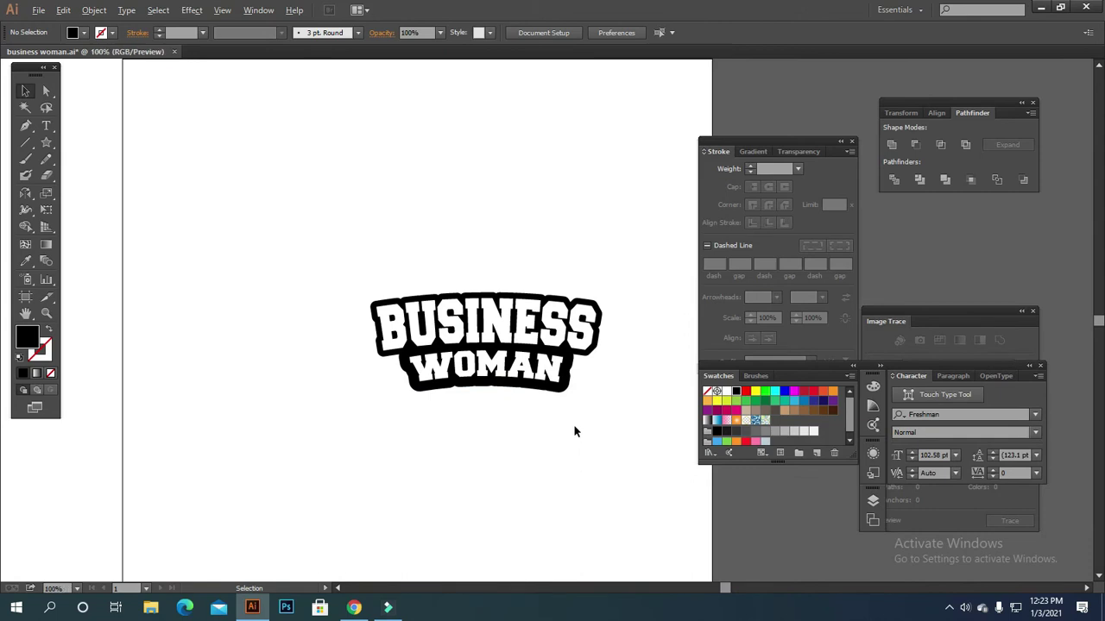
scroll(348, 348, "up", 3)
scroll(345, 348, "down", 1)
scroll(365, 345, "down", 1)
scroll(365, 346, "down", 1)
scroll(460, 415, "down", 2)
left_click_drag(166, 376, 229, 370)
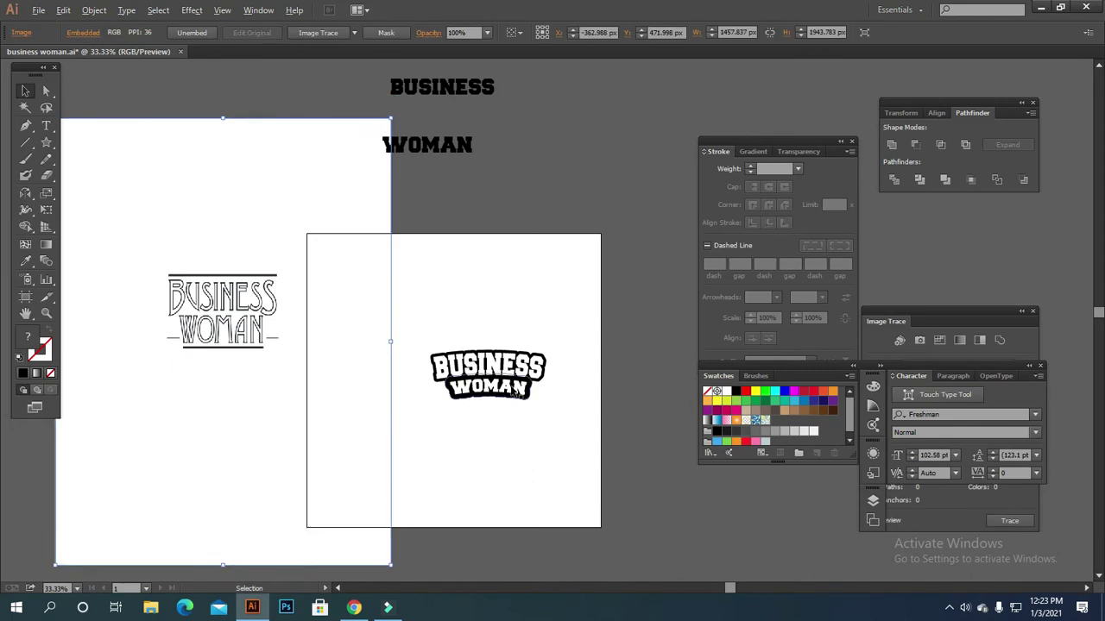
scroll(516, 390, "up", 2)
scroll(509, 406, "down", 1)
scroll(505, 423, "up", 1)
scroll(496, 440, "down", 1)
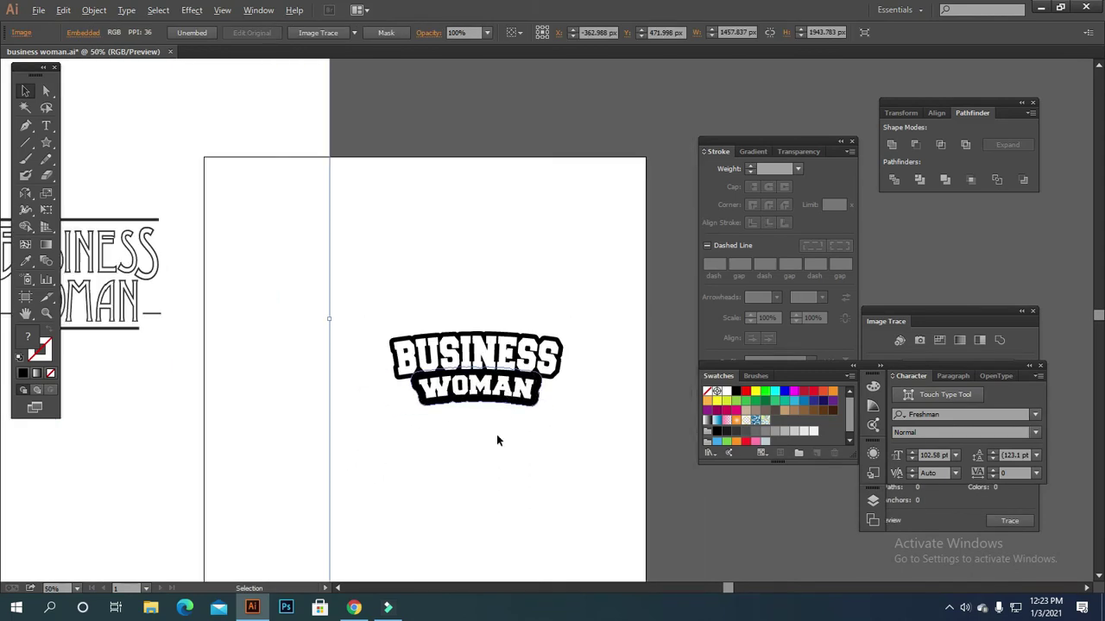
left_click(496, 440)
scroll(504, 463, "down", 1)
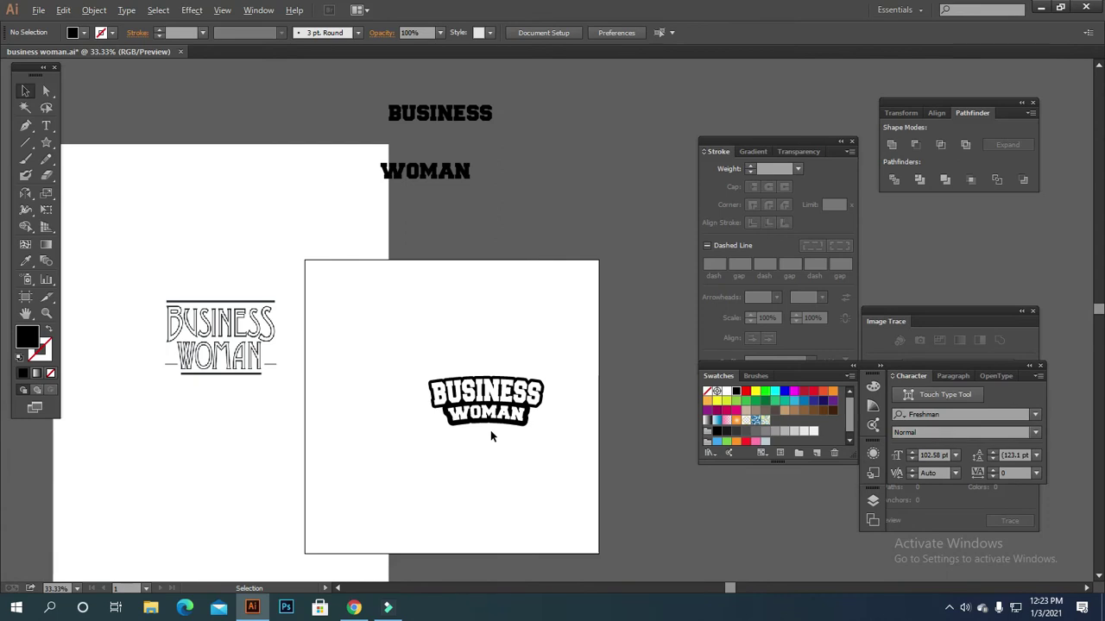
scroll(490, 435, "up", 5)
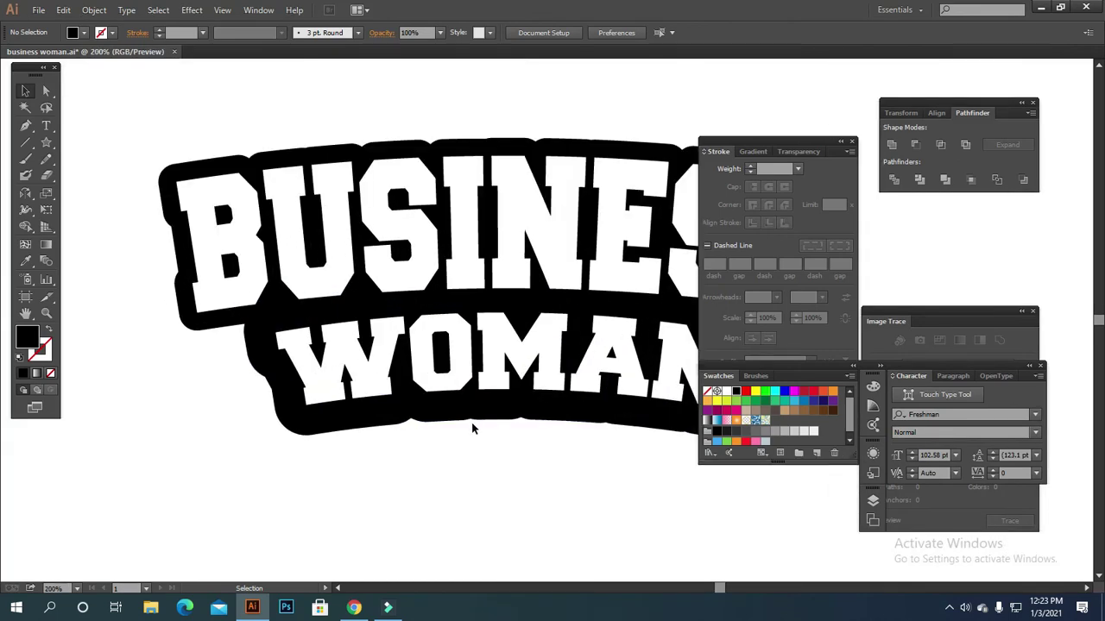
scroll(473, 428, "down", 1)
scroll(461, 424, "down", 1)
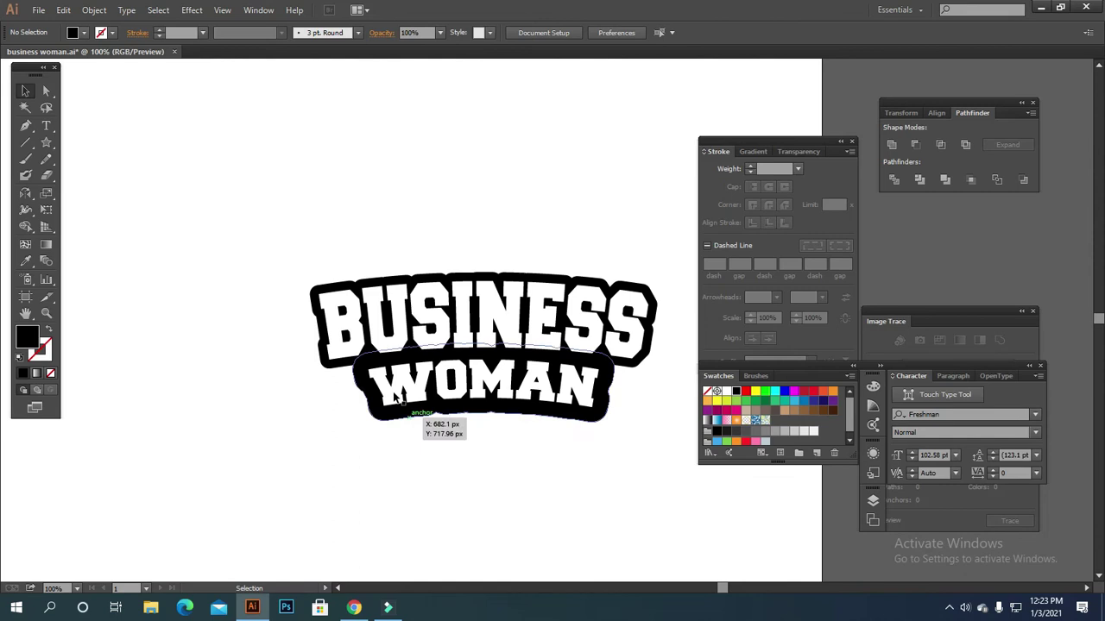
Group the BUSINESS lettering with the black outline shapes and unlock the white WOMAN letters
left_click_drag(287, 245, 627, 436)
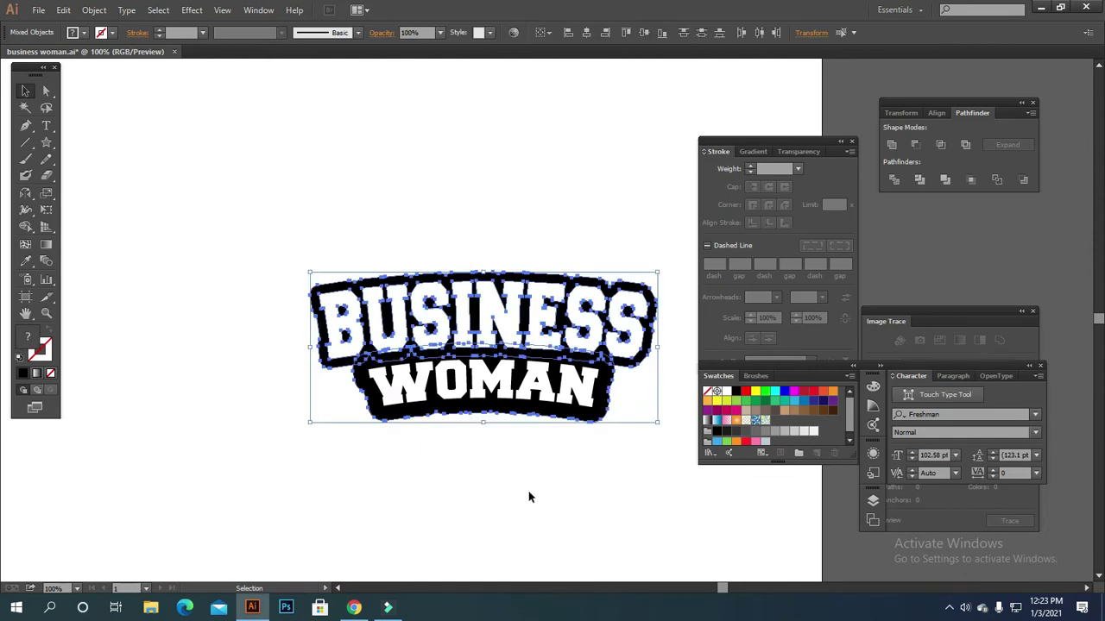
left_click_drag(293, 243, 634, 534)
left_click(625, 534)
key("ctrl+z")
key("ctrl+shift+z")
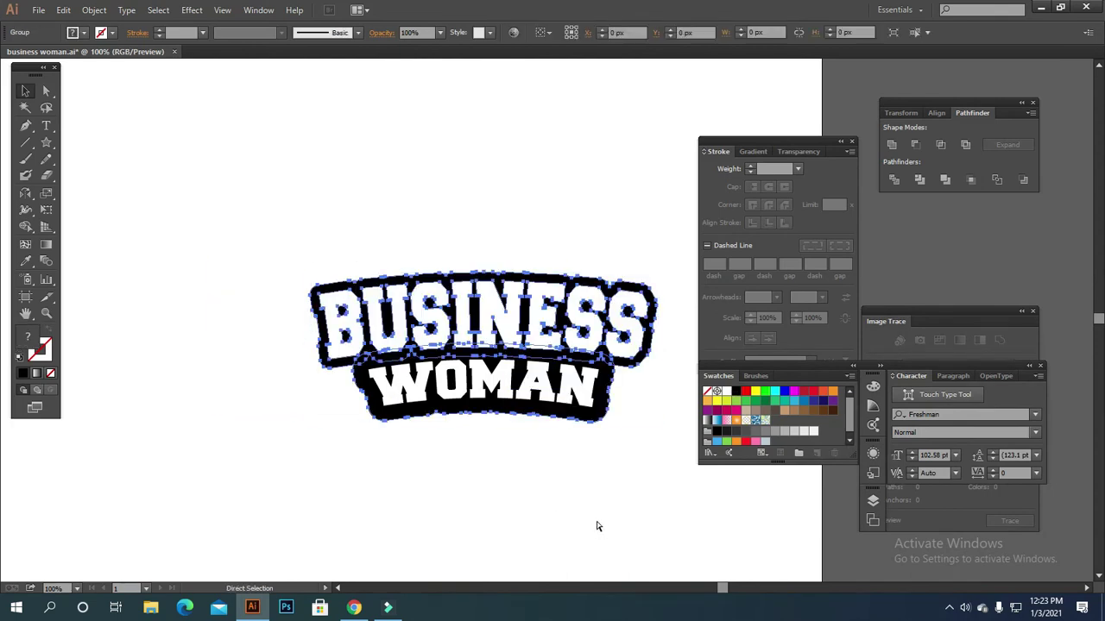
key("ctrl+alt")
left_click(444, 401, "ctrl+alt")
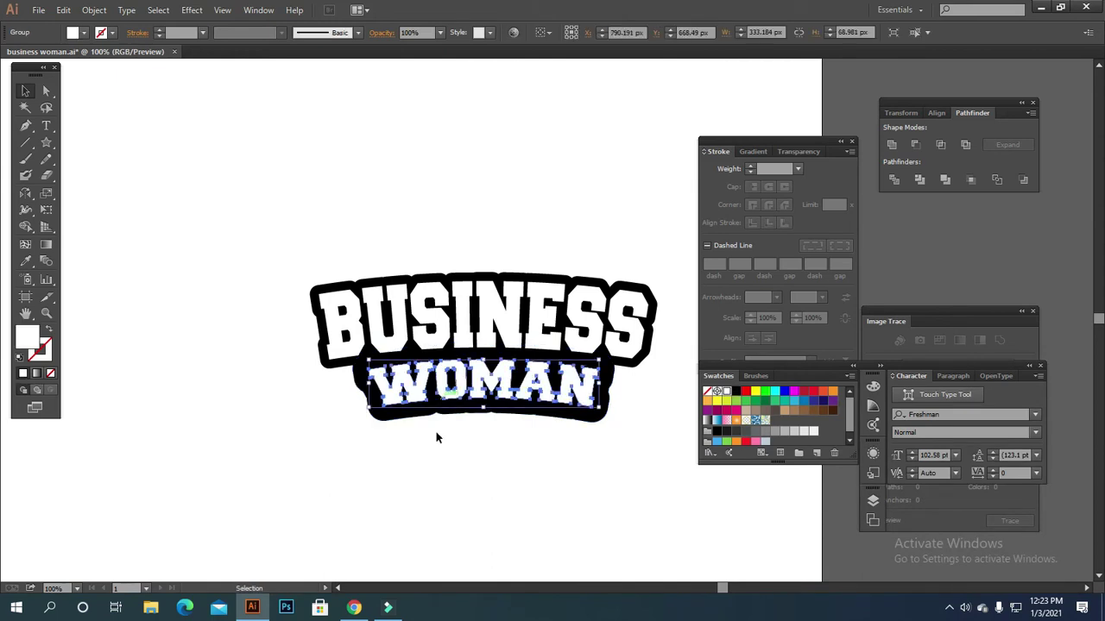
Group all parts of the BUSINESS WOMAN logo and move it horizontally toward the middle of the artboard
left_click(496, 524)
left_click_drag(349, 309, 701, 462)
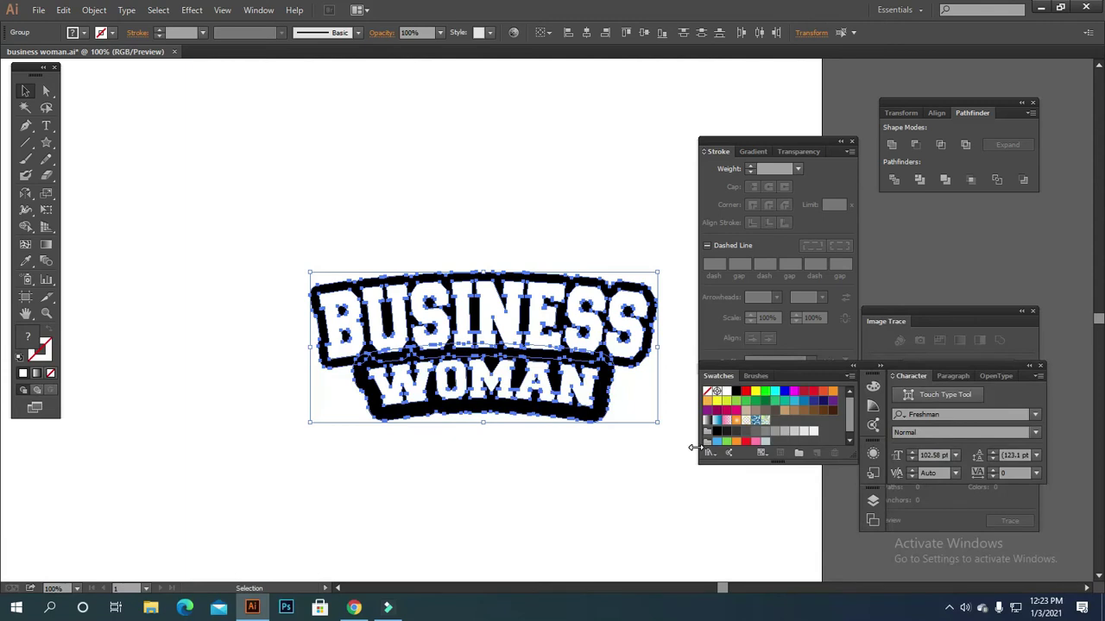
left_click(602, 495)
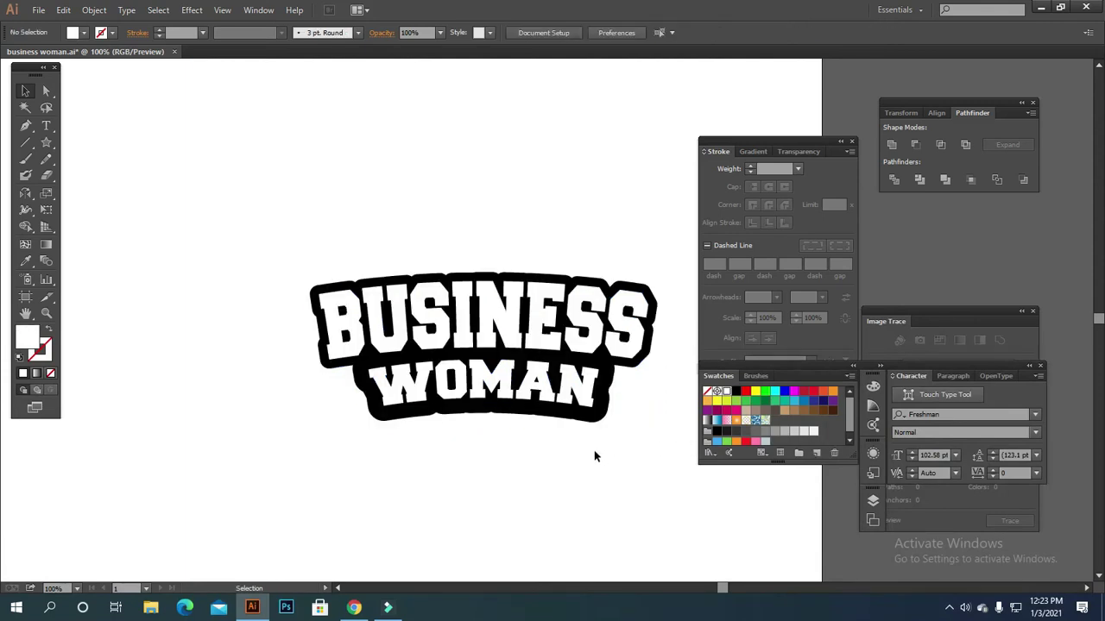
scroll(595, 450, "down", 2)
scroll(479, 445, "up", 1)
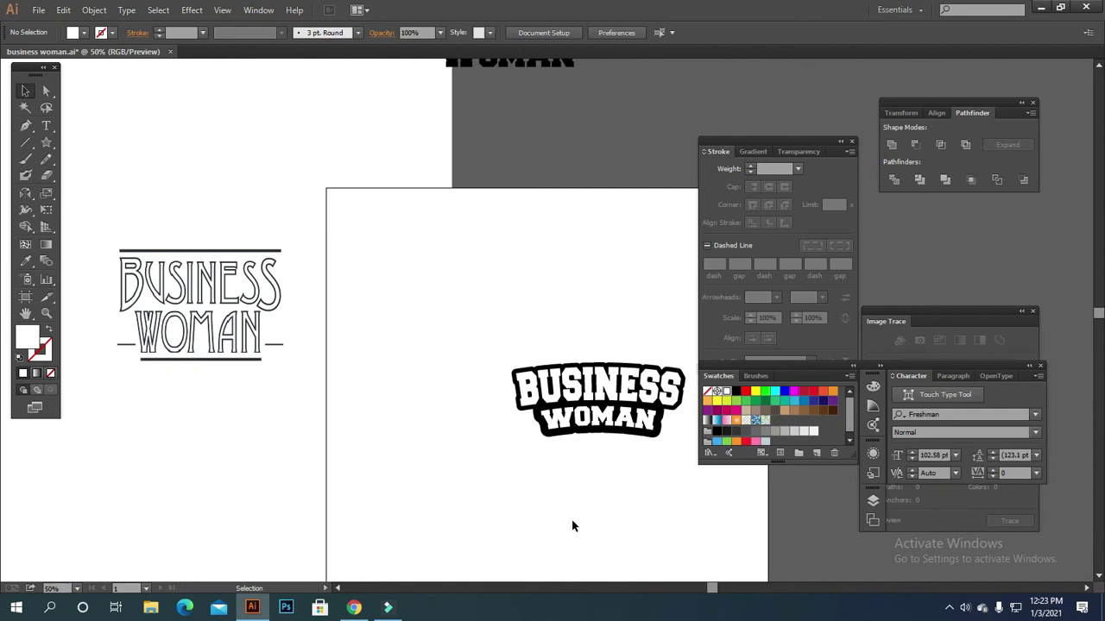
left_click_drag(587, 446, 507, 446)
left_click(90, 320)
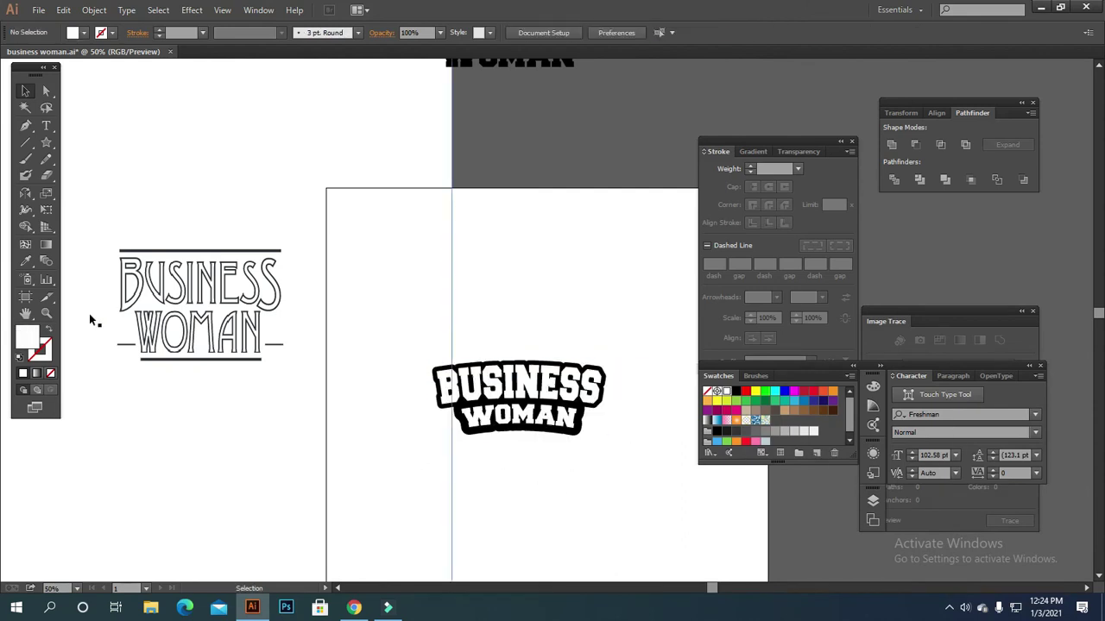
Draw a circle 112 px in diameter just above the right end of BUSINESS with the Ellipse tool
left_click(46, 141)
left_click(96, 175)
left_click_drag(601, 308, 621, 327)
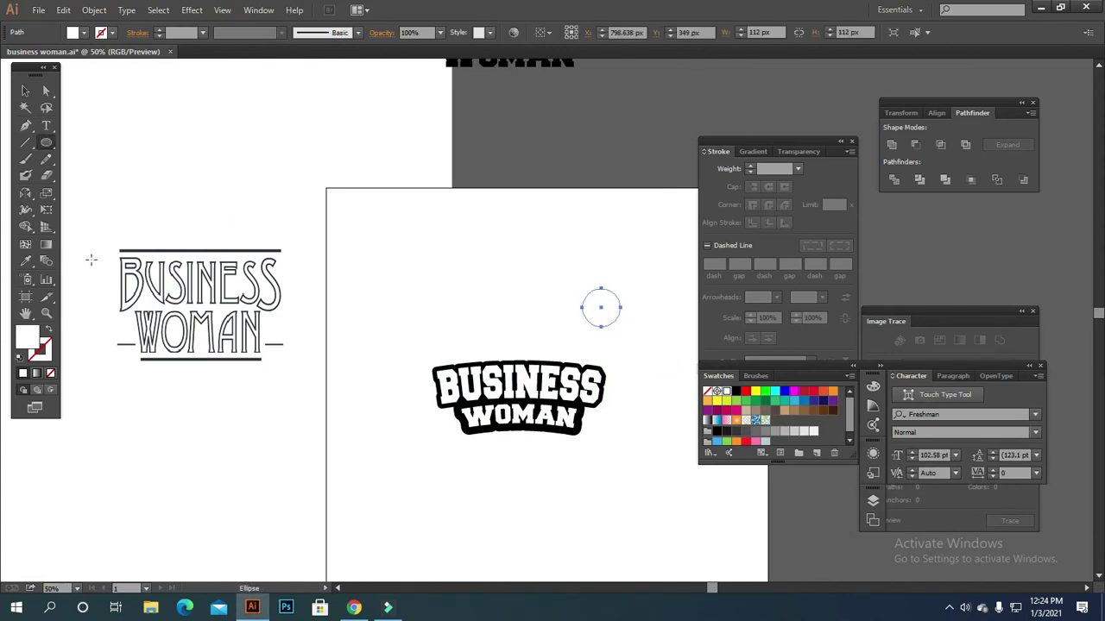
Give the circle a black stroke and no fill
left_click(49, 330)
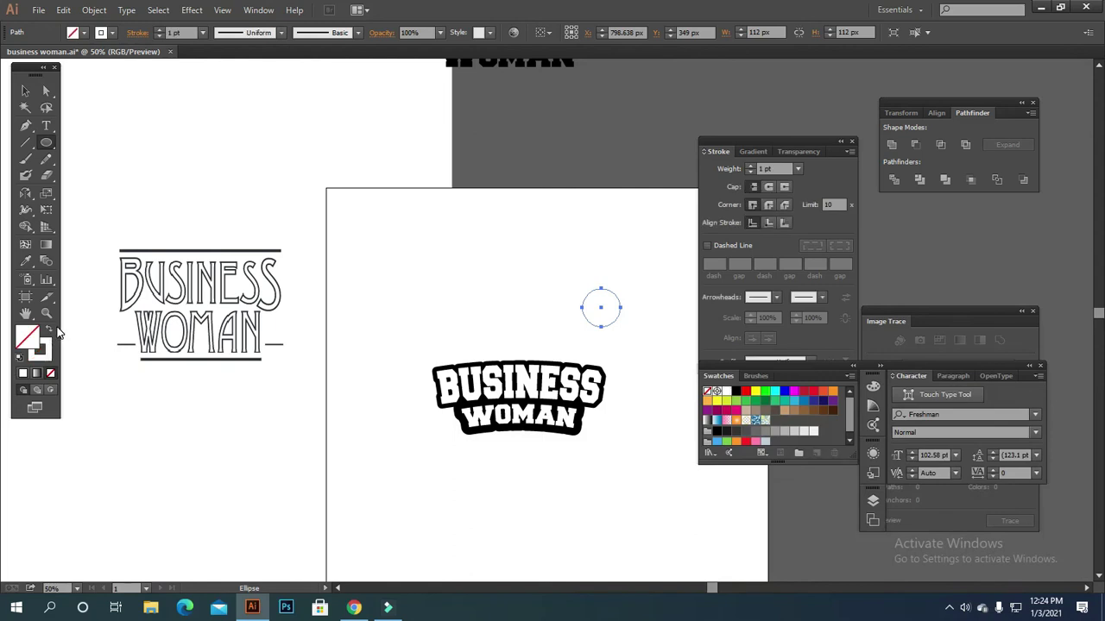
left_click(51, 330)
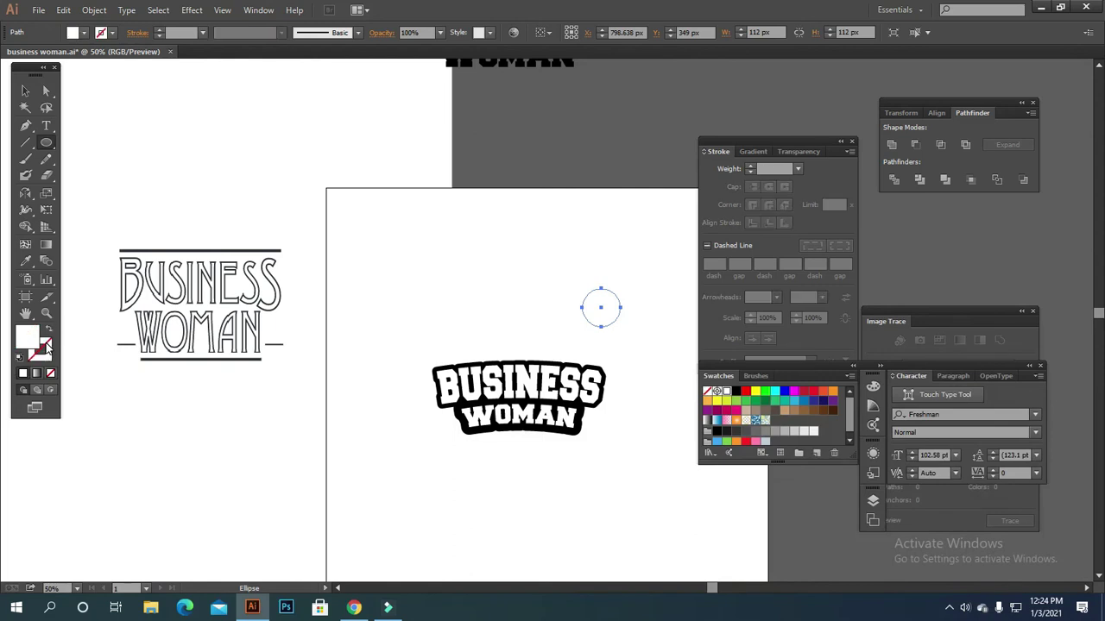
double_click(28, 339)
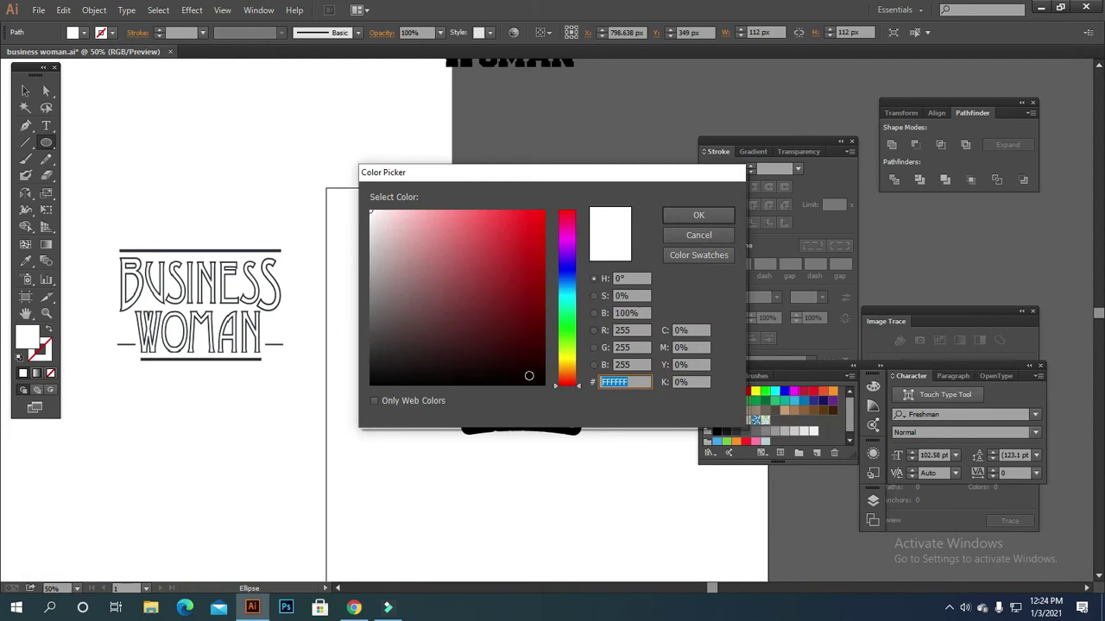
left_click(543, 383)
left_click(698, 215)
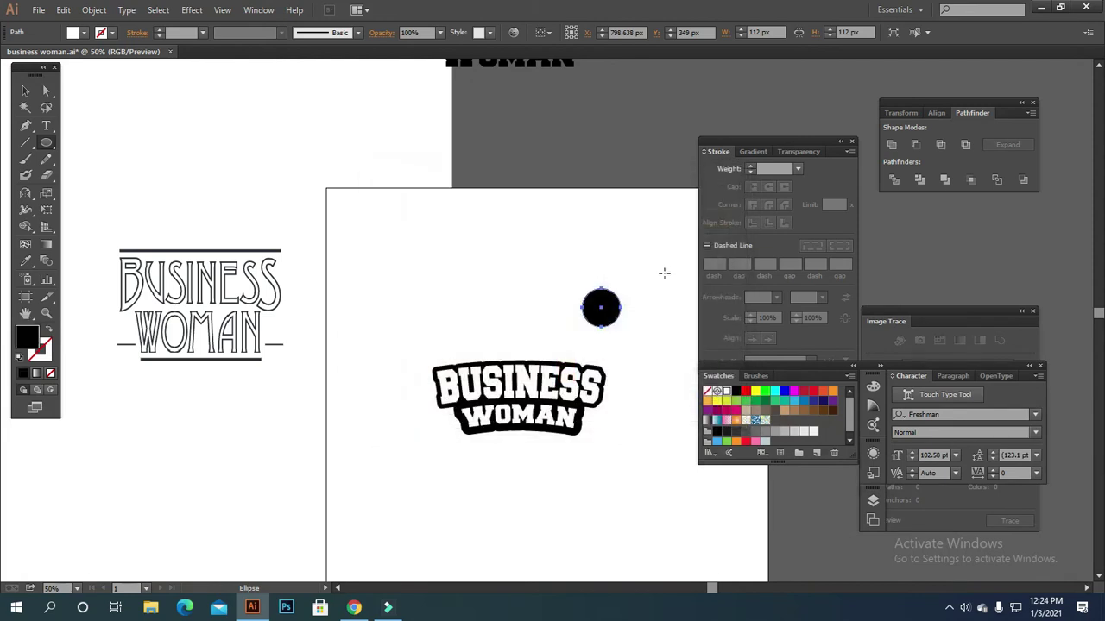
left_click(50, 331)
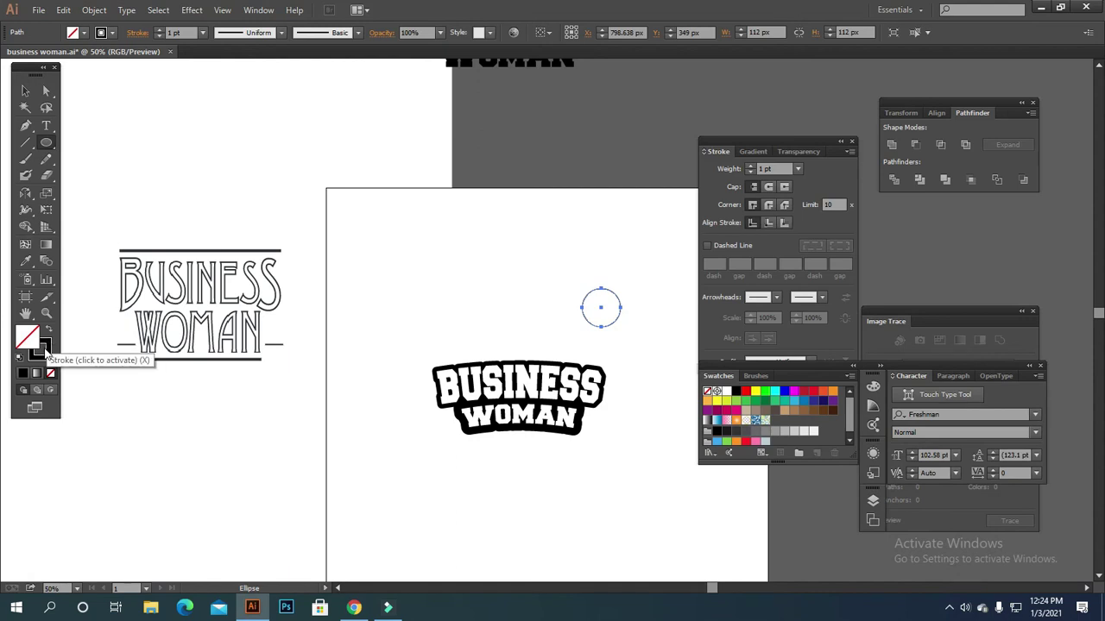
Set the circle's stroke weight to 8 pt
left_click(47, 354)
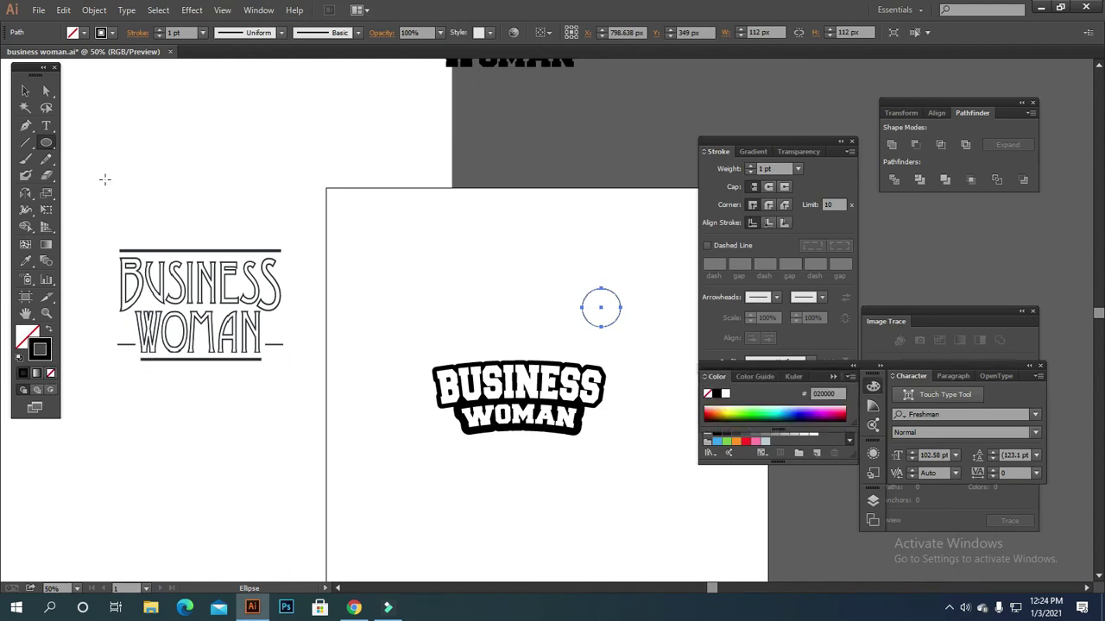
left_click(158, 30)
left_click(157, 30)
left_click(158, 30)
left_click(157, 30)
left_click(158, 30)
left_click(158, 30)
left_click(158, 30)
left_click(158, 30)
left_click(158, 30)
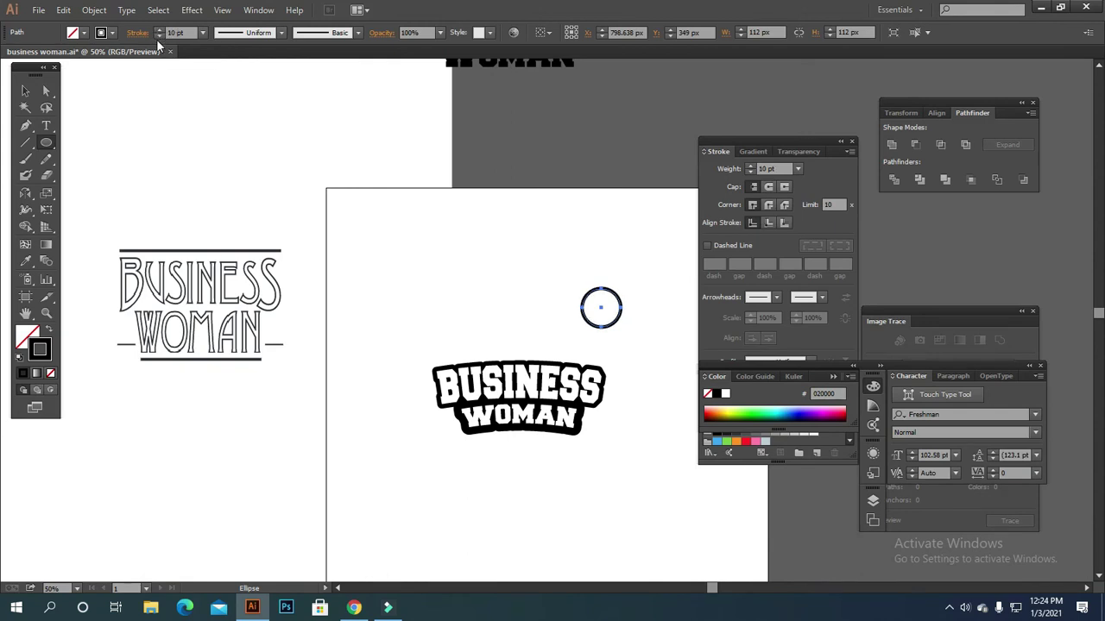
left_click(157, 35)
left_click(157, 35)
Expand the circle's fill and stroke into a filled ring shape
left_click(25, 90)
left_click_drag(561, 255, 616, 321)
left_click(94, 9)
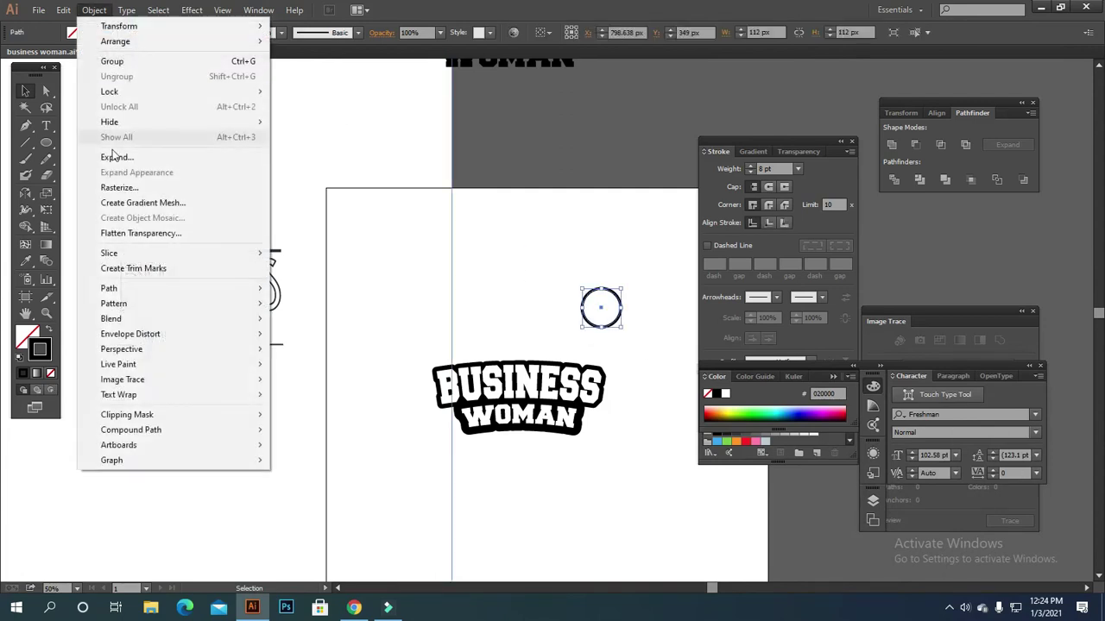
left_click(121, 154)
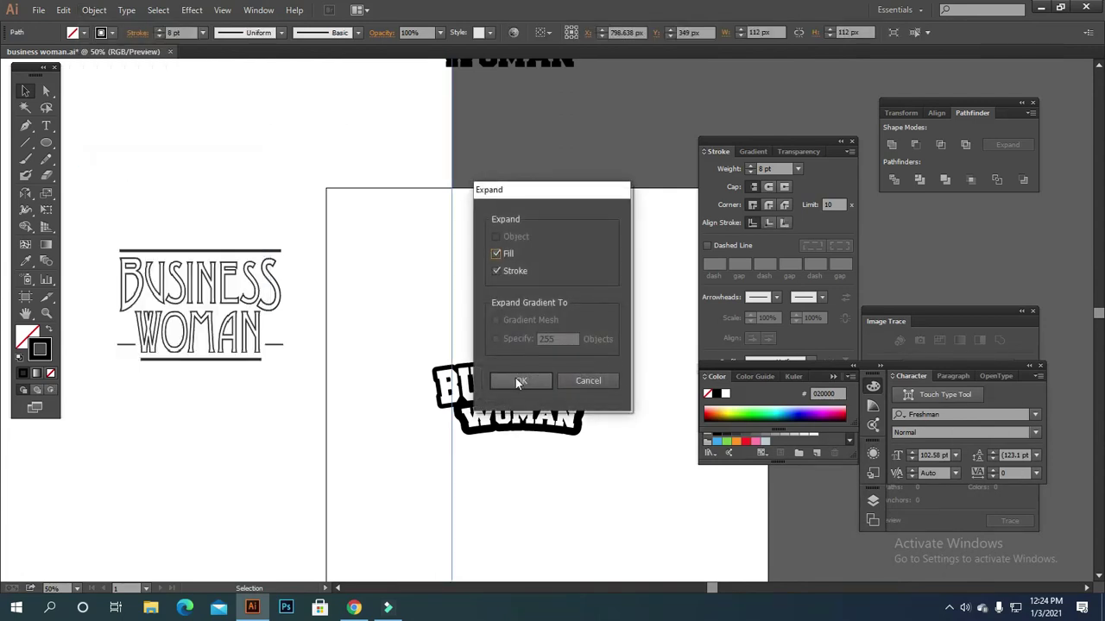
left_click(518, 381)
left_click(627, 361)
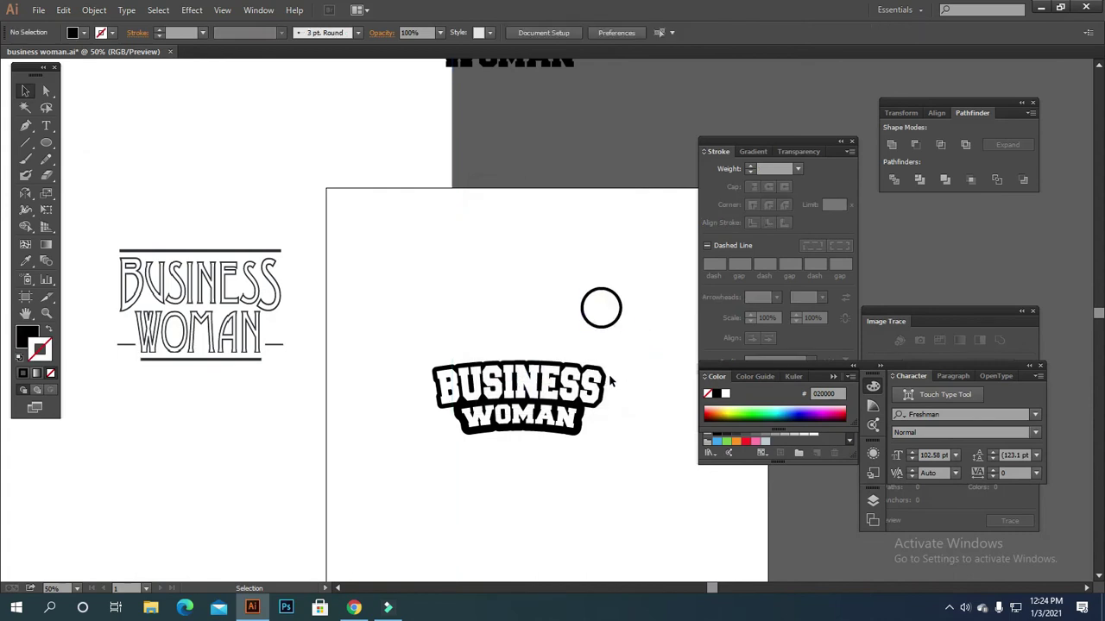
Add the text R above the logo, beside the ring
scroll(584, 359, "up", 1)
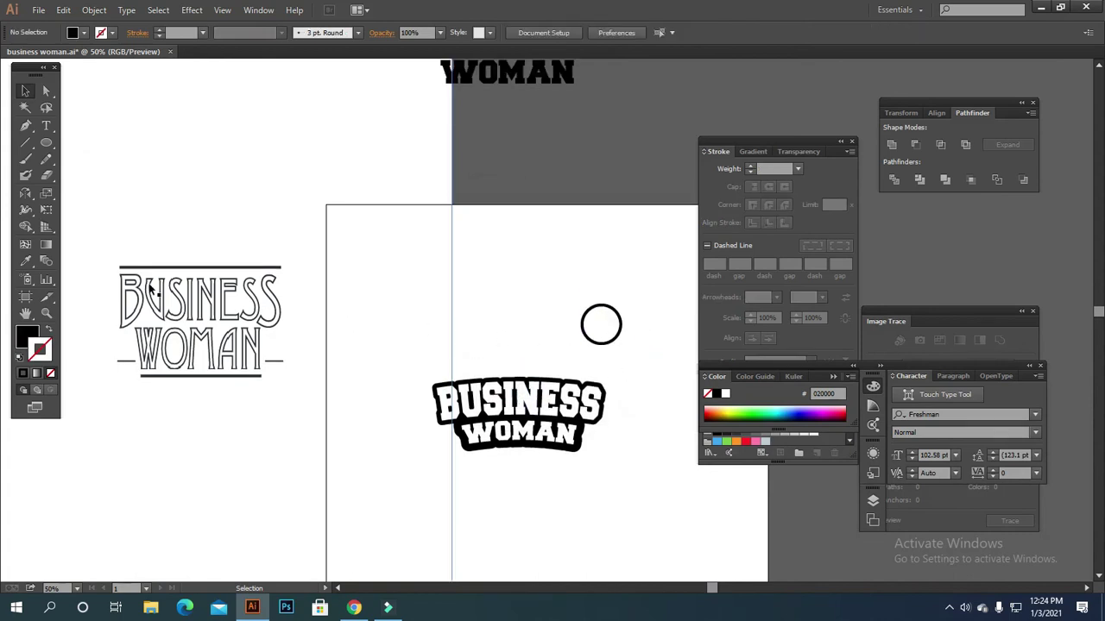
left_click(46, 125)
left_click(519, 307)
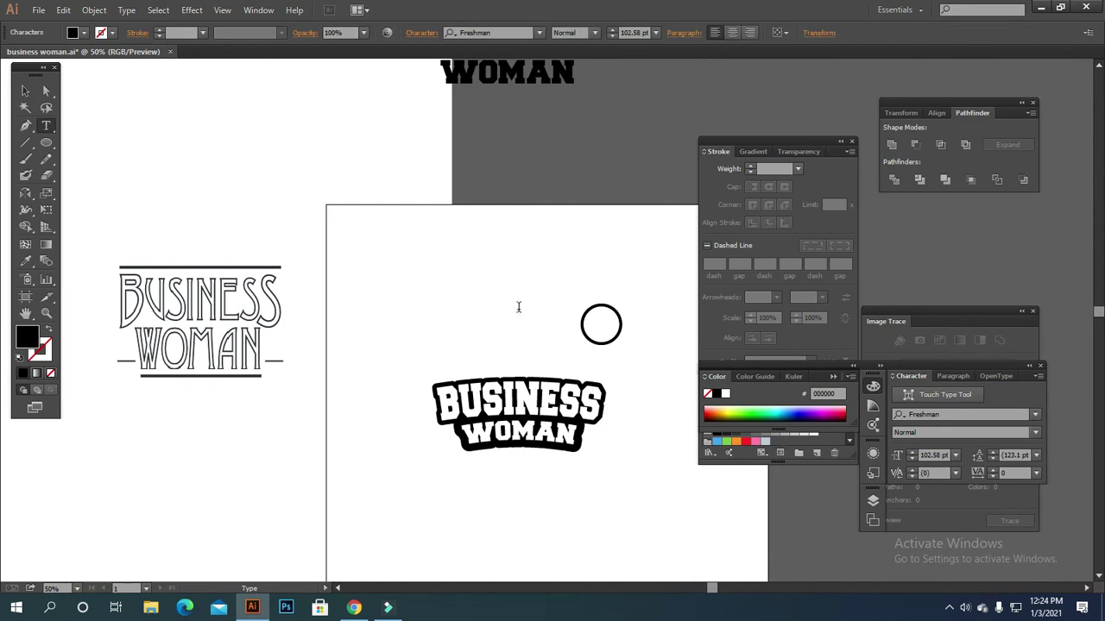
type("R")
key("Escape")
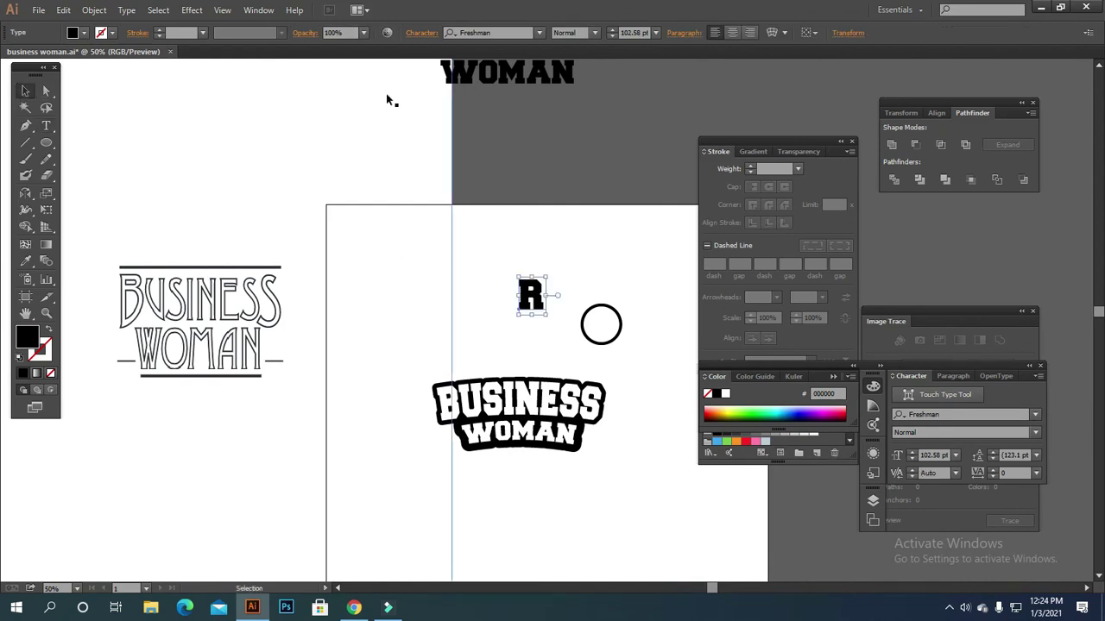
Change the font of the letter R to Gotham Medium
left_click(537, 33)
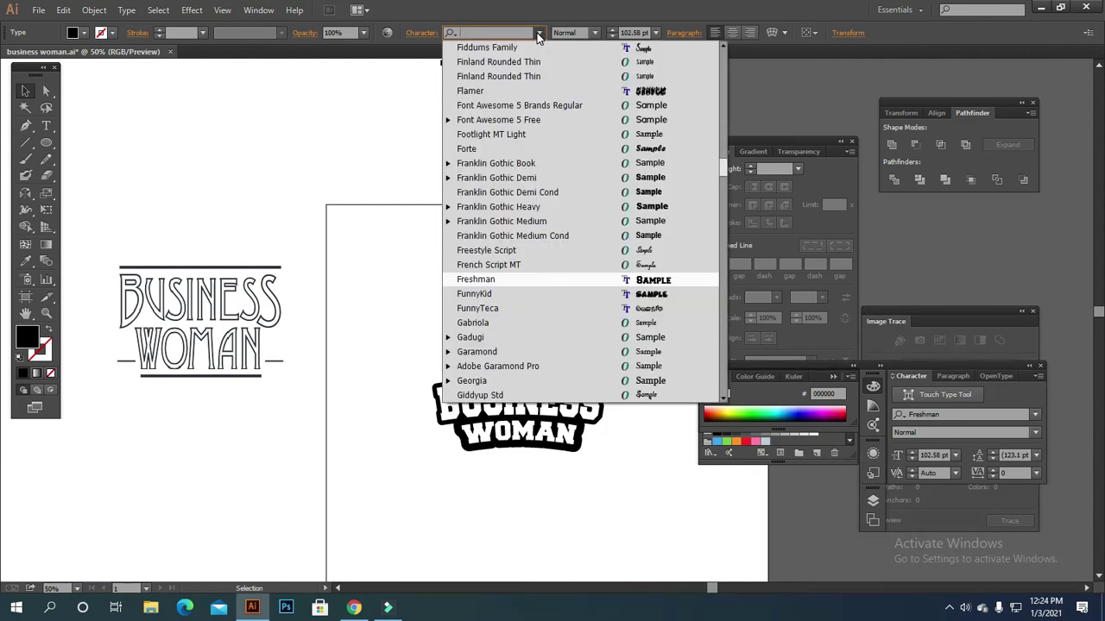
type("g")
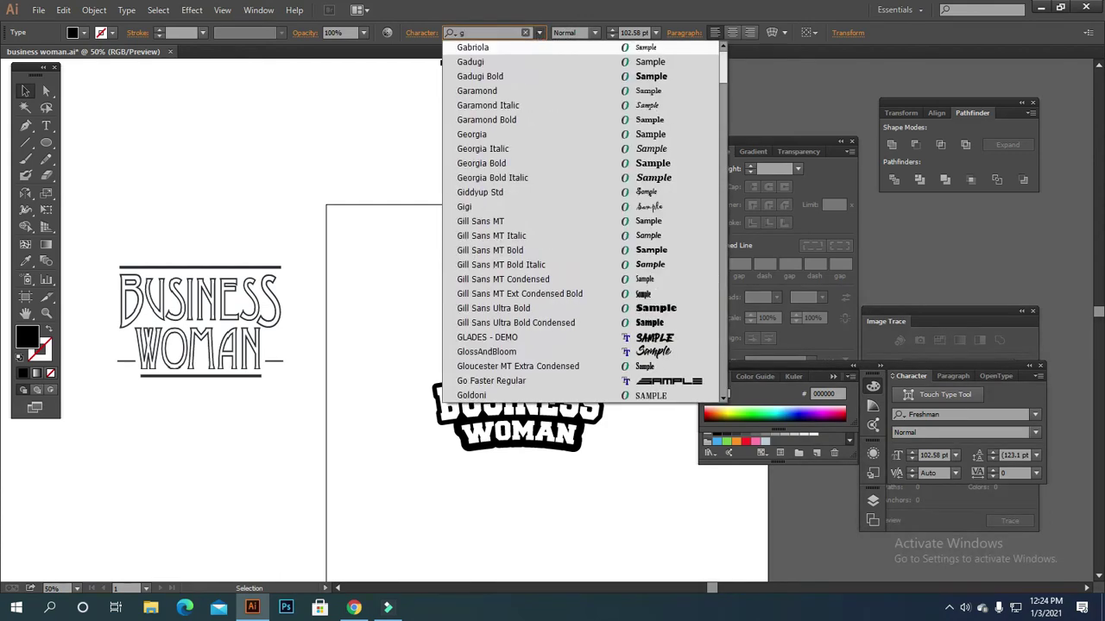
type("io")
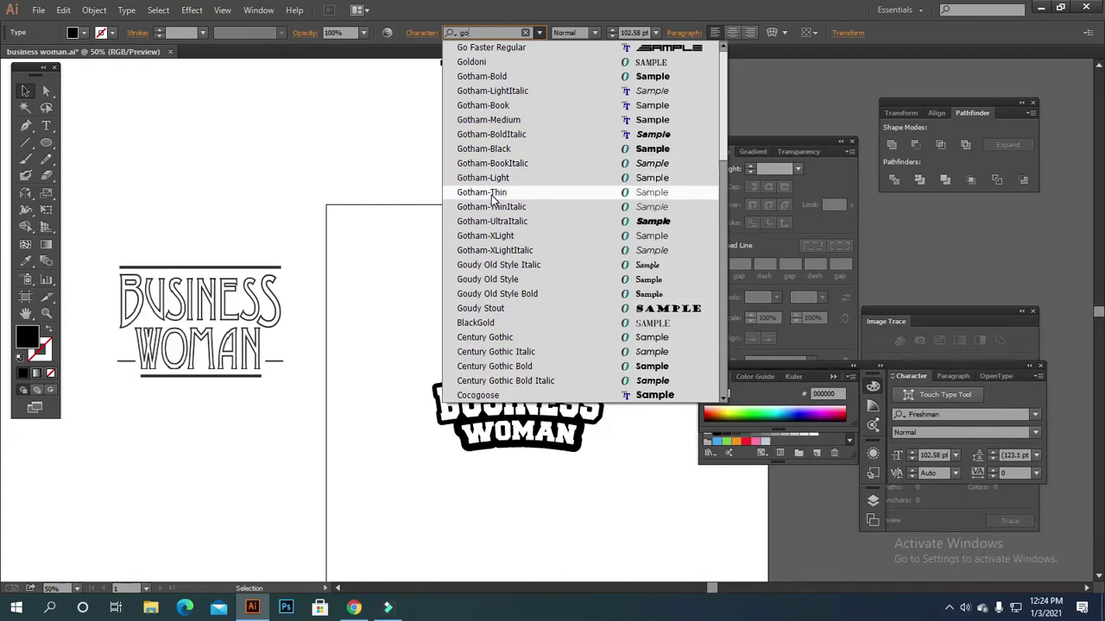
left_click(488, 120)
left_click(607, 297)
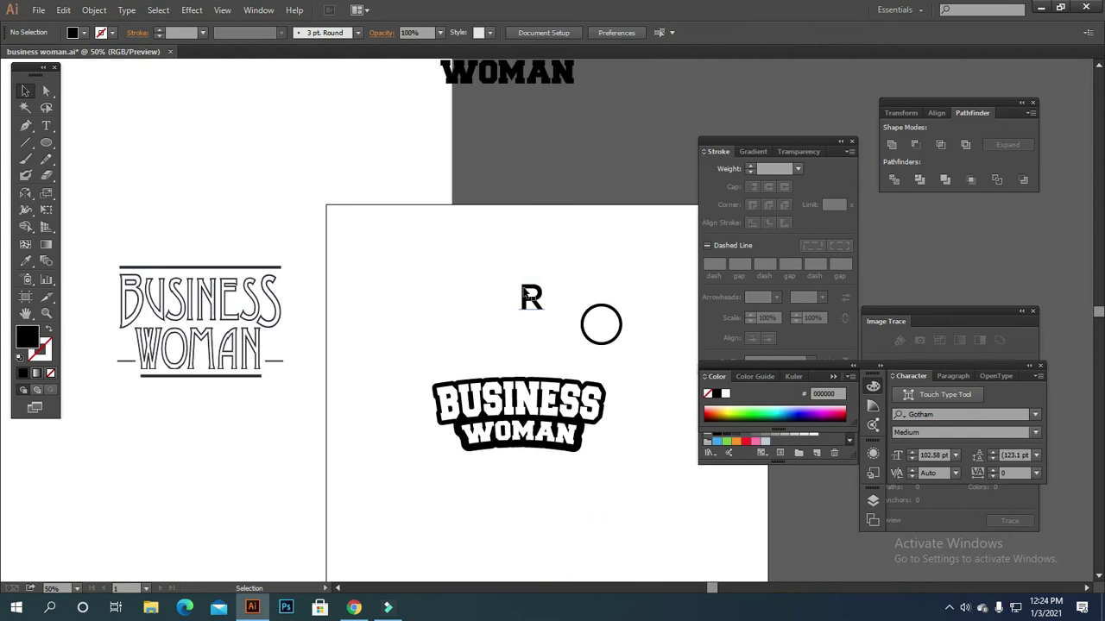
Convert the letter R to outlines and move it inside the ring
left_click(532, 300)
right_click(565, 250)
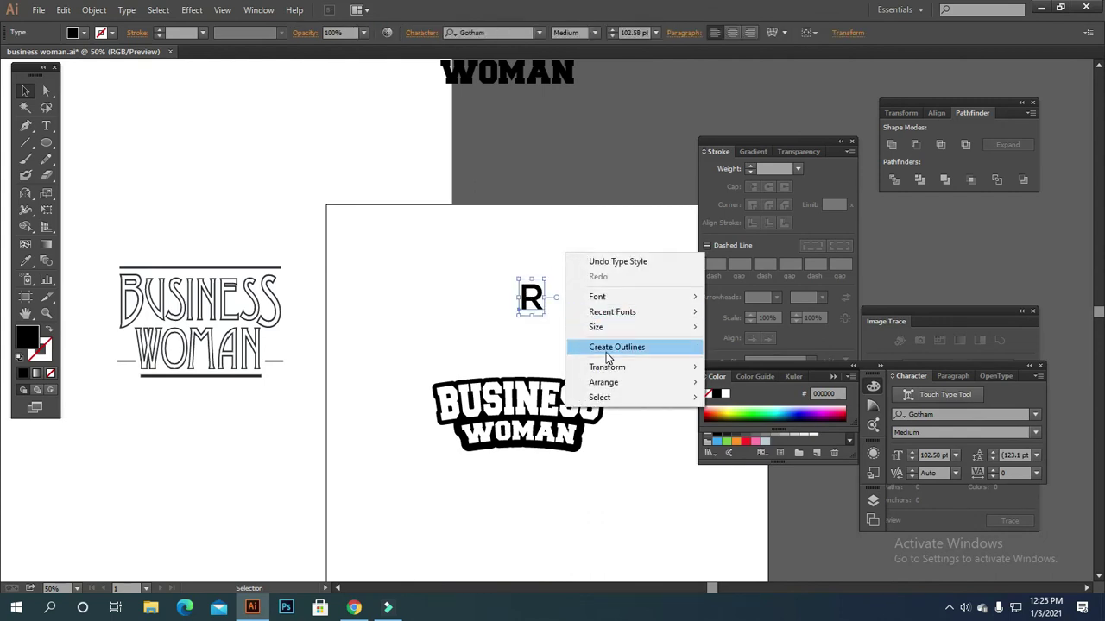
left_click(604, 346)
left_click_drag(535, 302, 605, 331)
Scale the outlined R down proportionally to about 43 × 51 px inside the ring
scroll(630, 340, "up", 5)
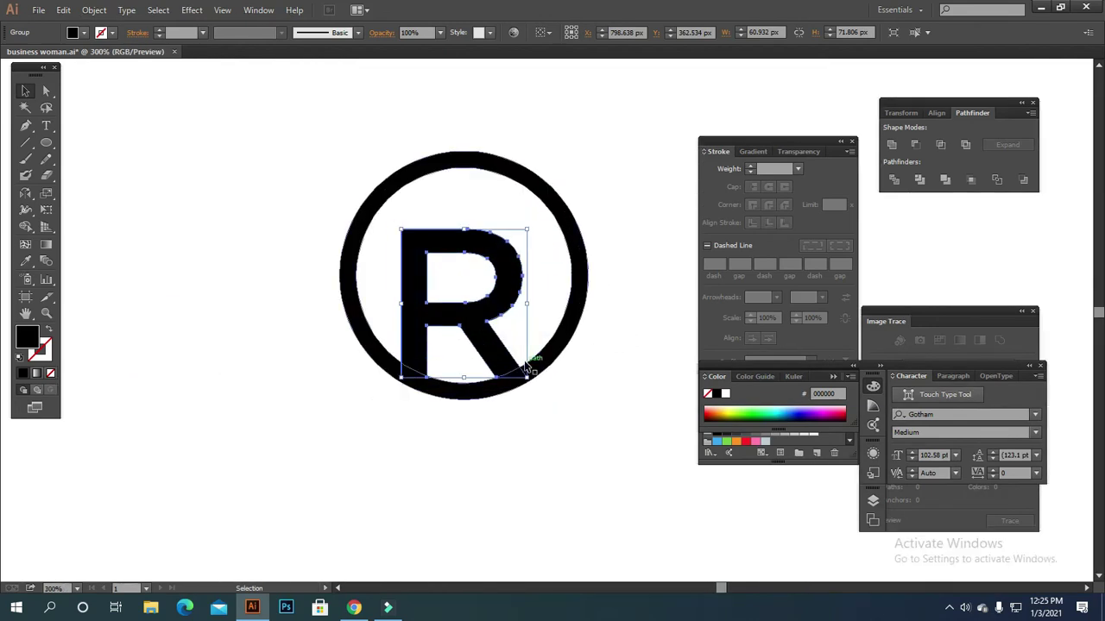
left_click_drag(526, 378, 489, 296)
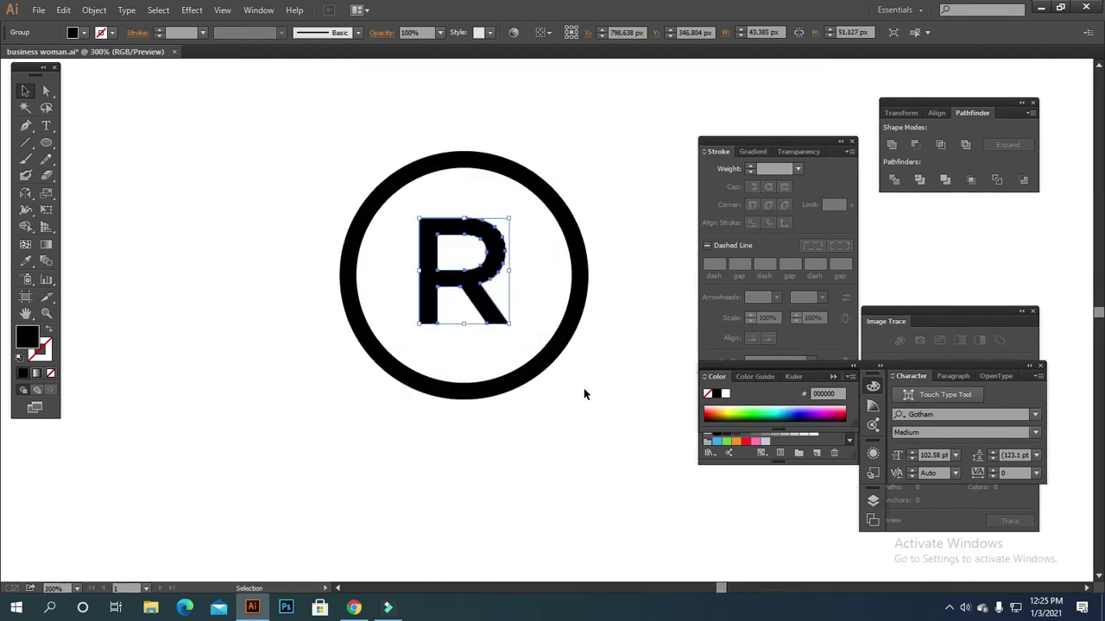
left_click(580, 389)
Shrink the ring to about 104 px in diameter and align it with the R on their vertical centers
left_click(525, 385)
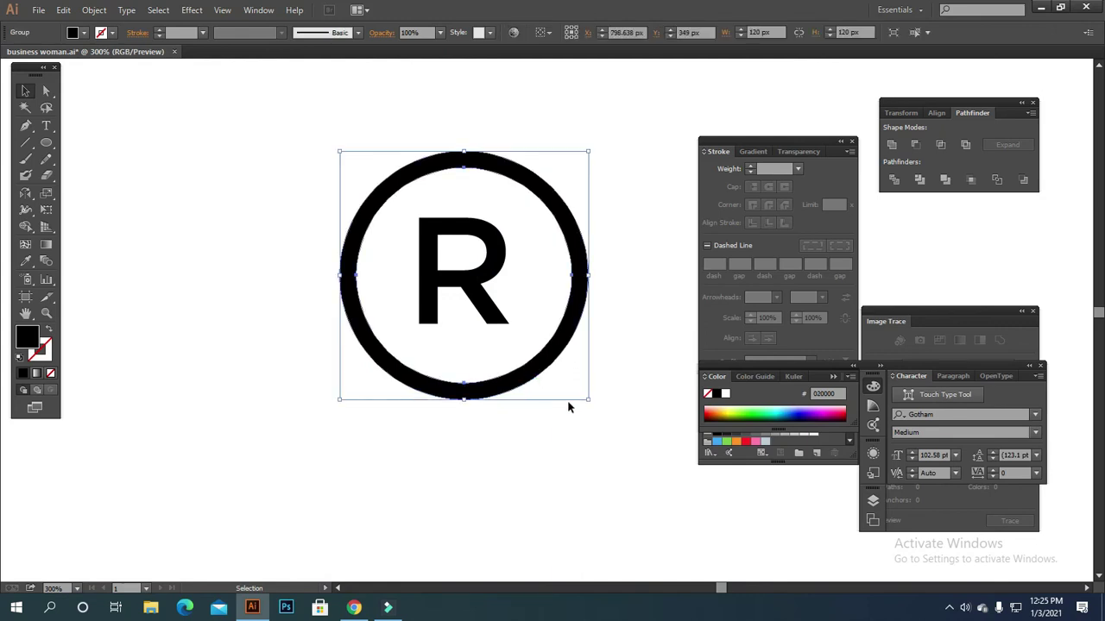
left_click_drag(591, 402, 573, 383)
left_click(587, 403)
left_click_drag(360, 139, 513, 373)
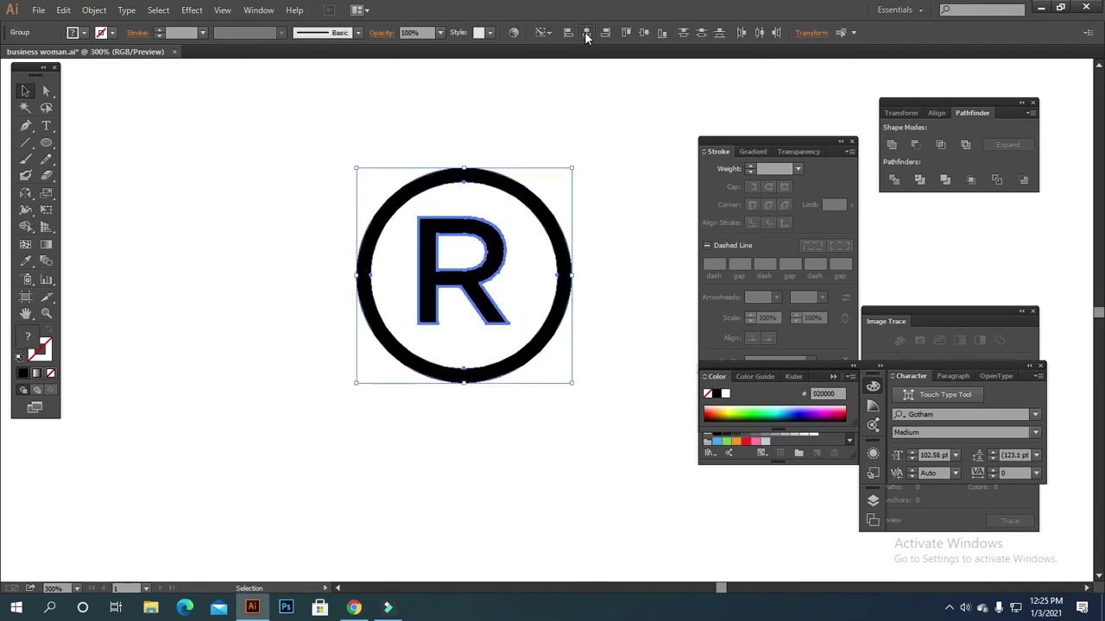
left_click(646, 34)
left_click(608, 413)
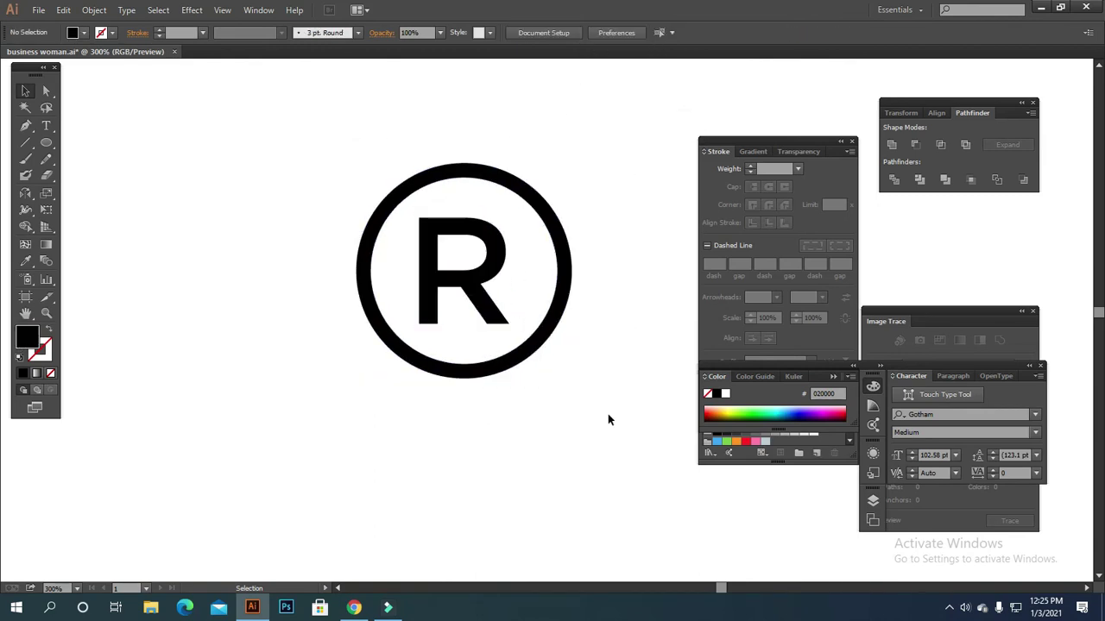
Nudge the R slightly to the right within the ring to balance it optically
scroll(604, 425, "down", 3)
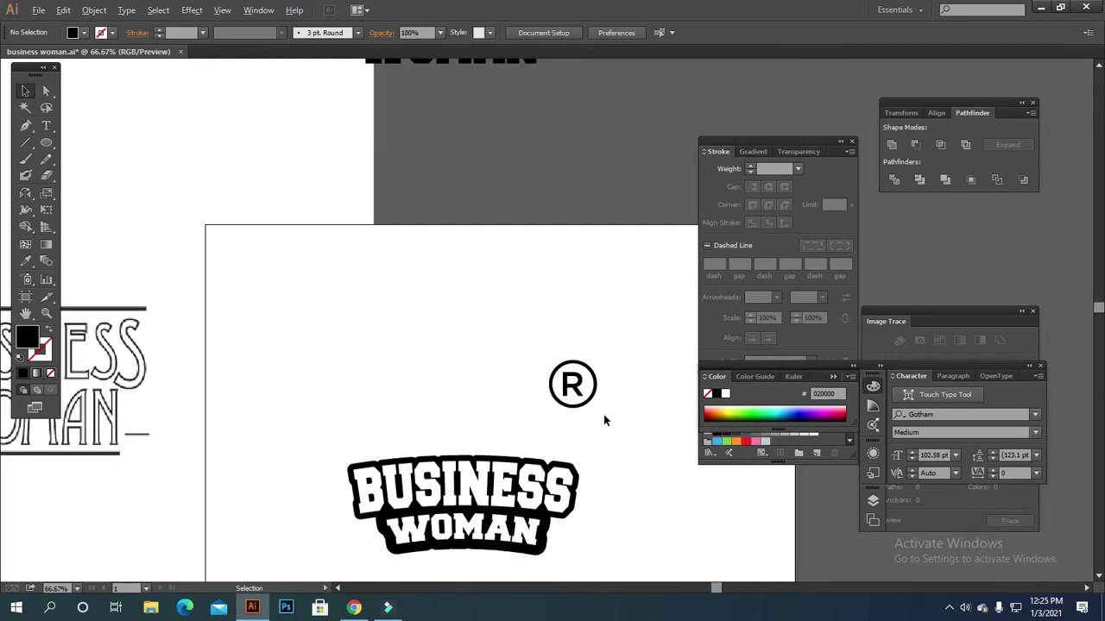
scroll(603, 421, "up", 4)
left_click(476, 295)
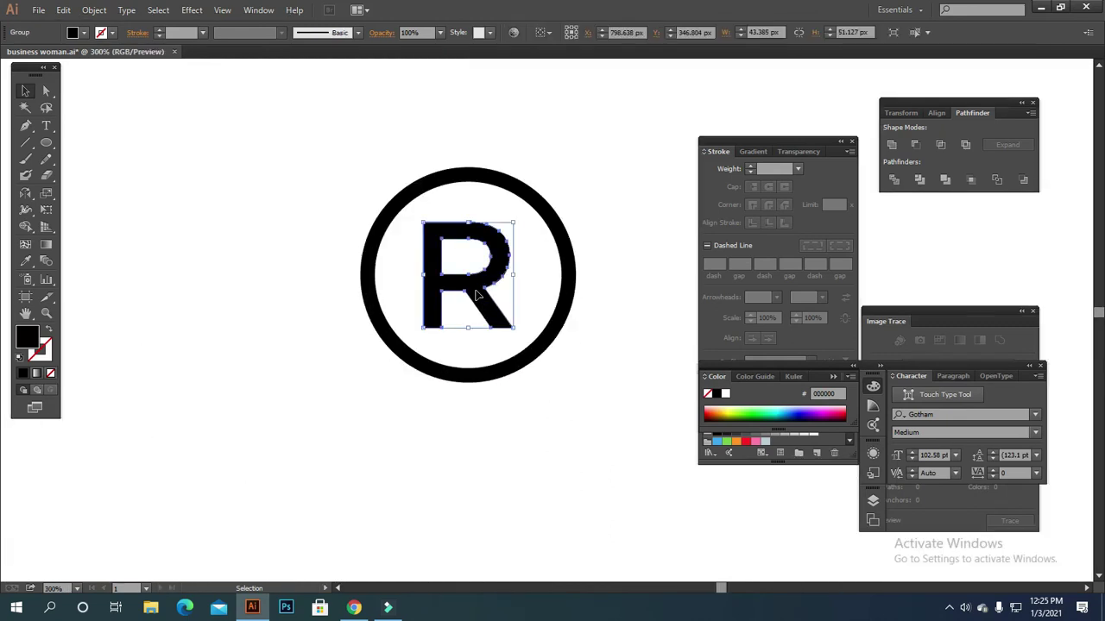
left_click_drag(476, 296, 503, 312)
left_click(589, 413)
Group the ring and R into one registered mark and place it at about 80 px beside the logo's upper-right corner
left_click_drag(328, 135, 616, 501)
key("a")
key("v")
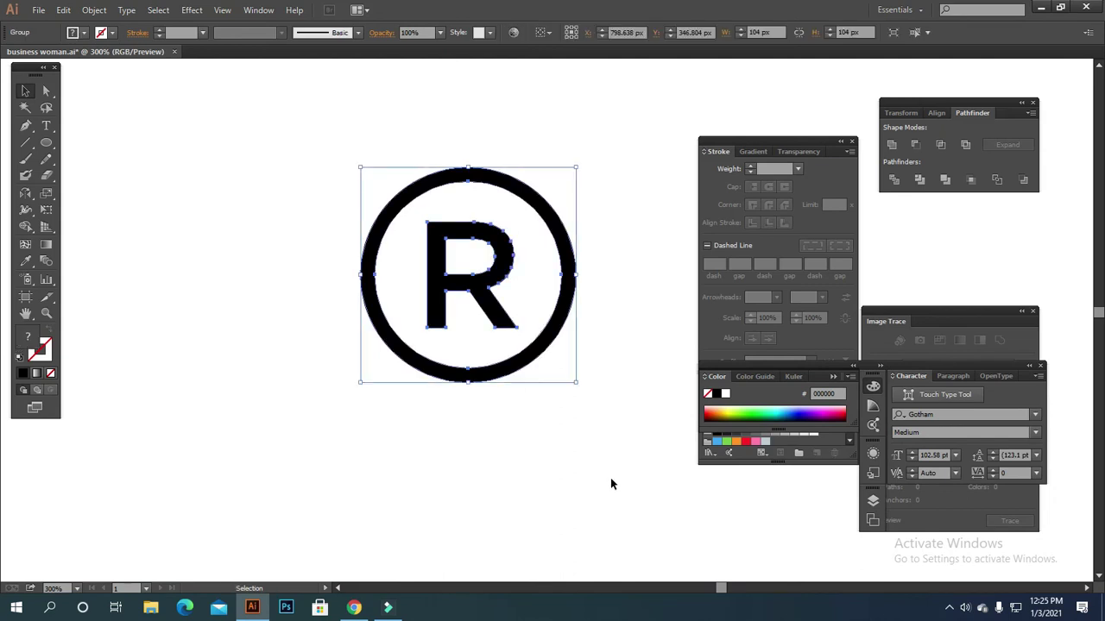
scroll(610, 475, "down", 4)
left_click_drag(605, 459, 627, 507)
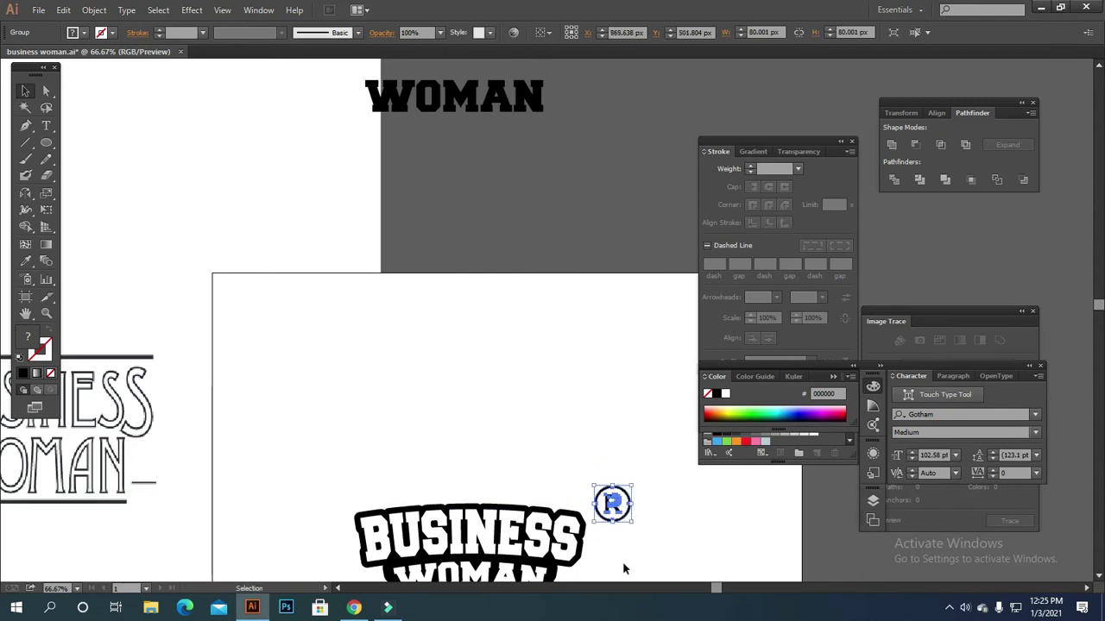
Scale the circled R mark down further so it is small relative to the lettering
scroll(625, 569, "up", 4)
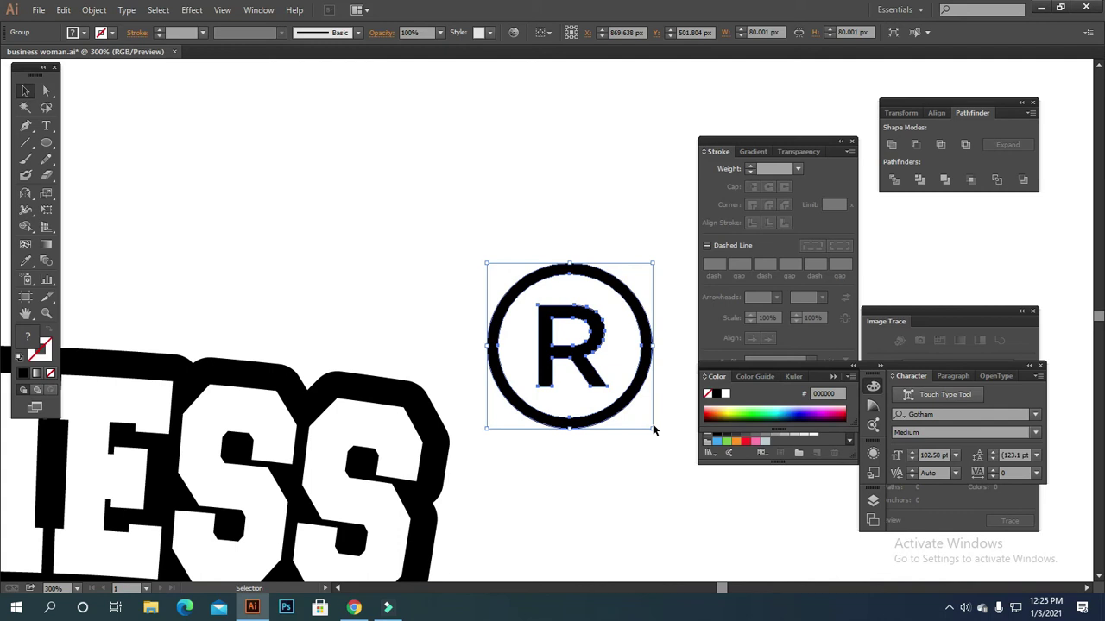
left_click_drag(652, 430, 604, 439)
left_click(604, 440)
scroll(605, 443, "down", 4)
scroll(605, 443, "down", 4)
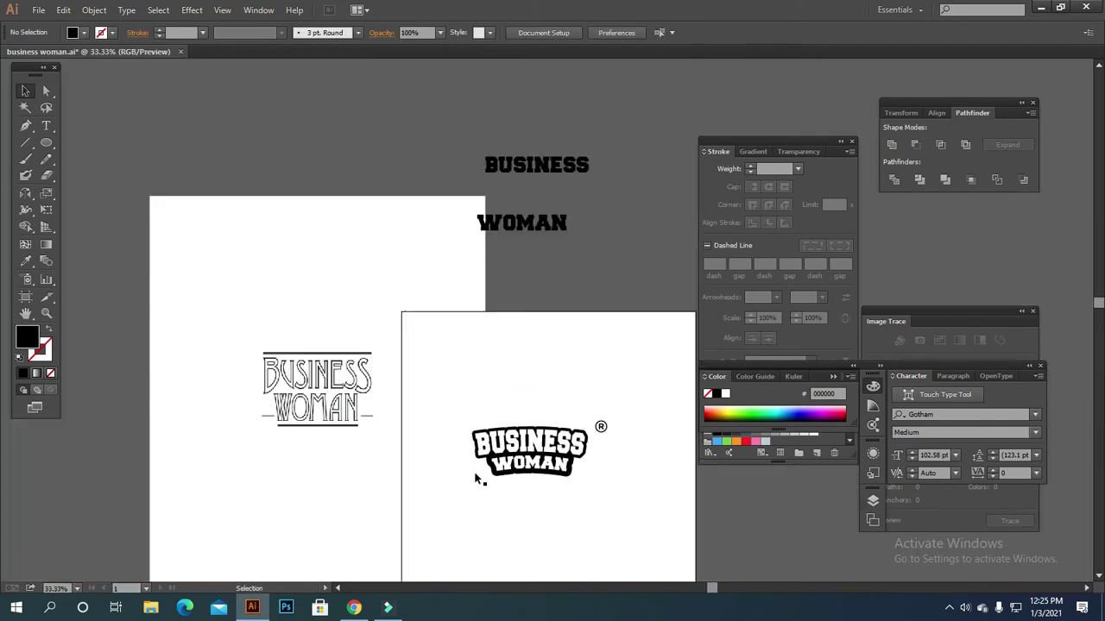
scroll(480, 477, "up", 5)
scroll(566, 501, "down", 4)
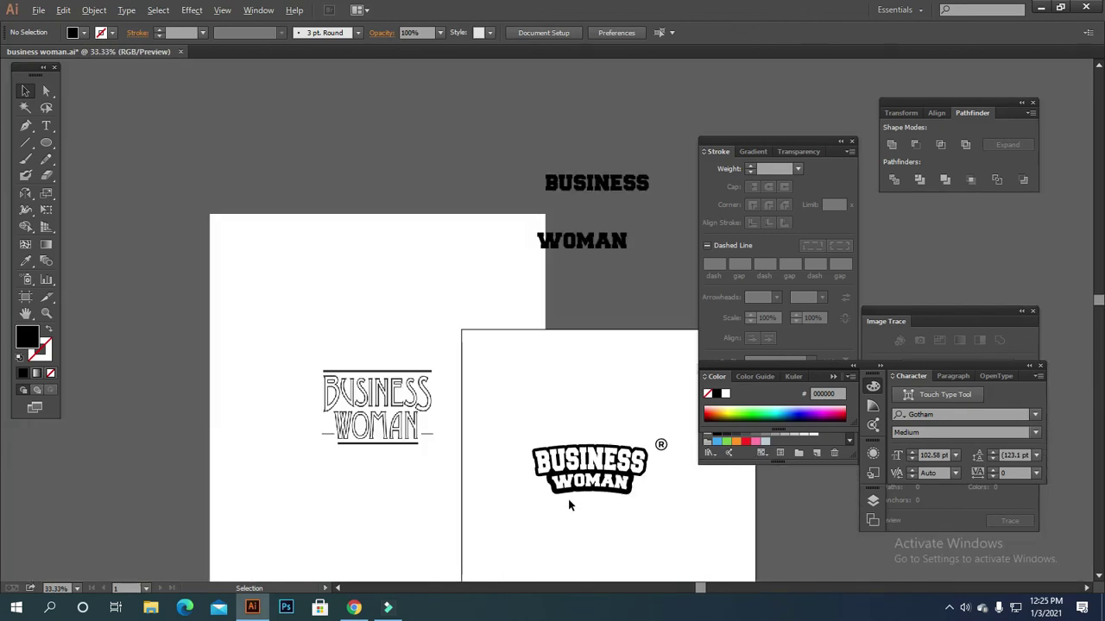
Move the client's original logo image up and away from the artboard with the new logo
left_click_drag(438, 533, 360, 369)
scroll(659, 530, "up", 3)
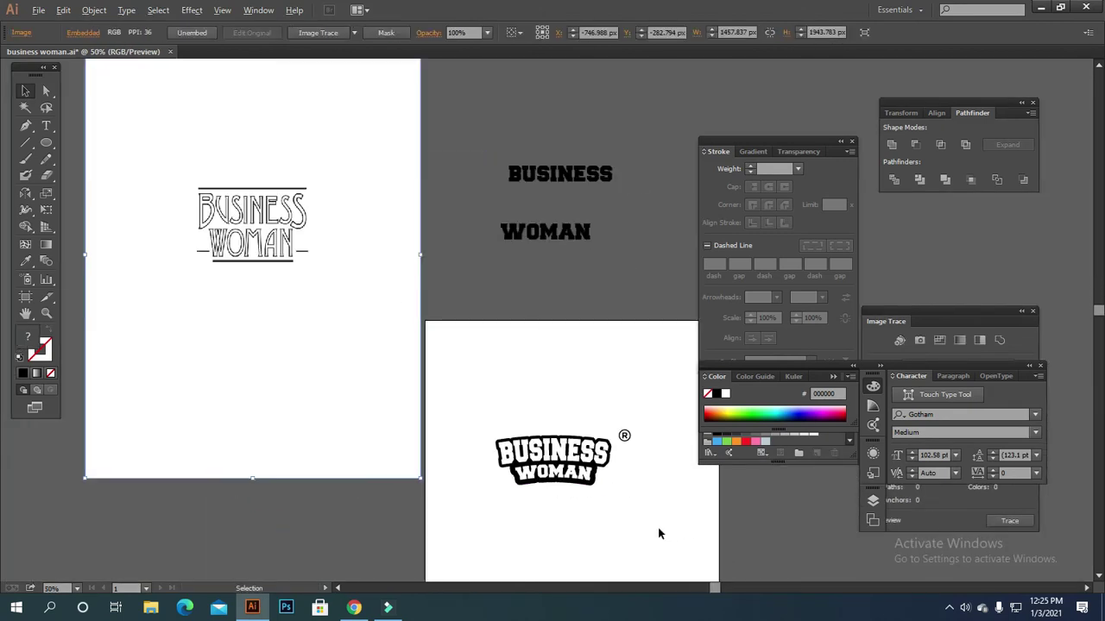
left_click_drag(604, 535, 612, 474)
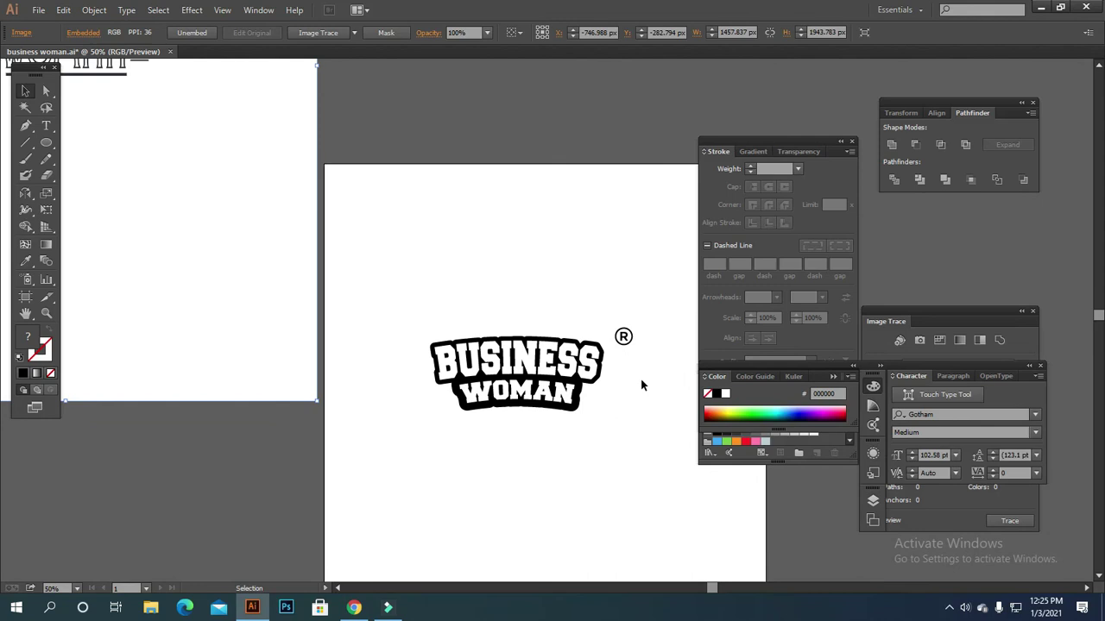
scroll(602, 378, "up", 1)
scroll(554, 404, "up", 1)
scroll(554, 403, "down", 1)
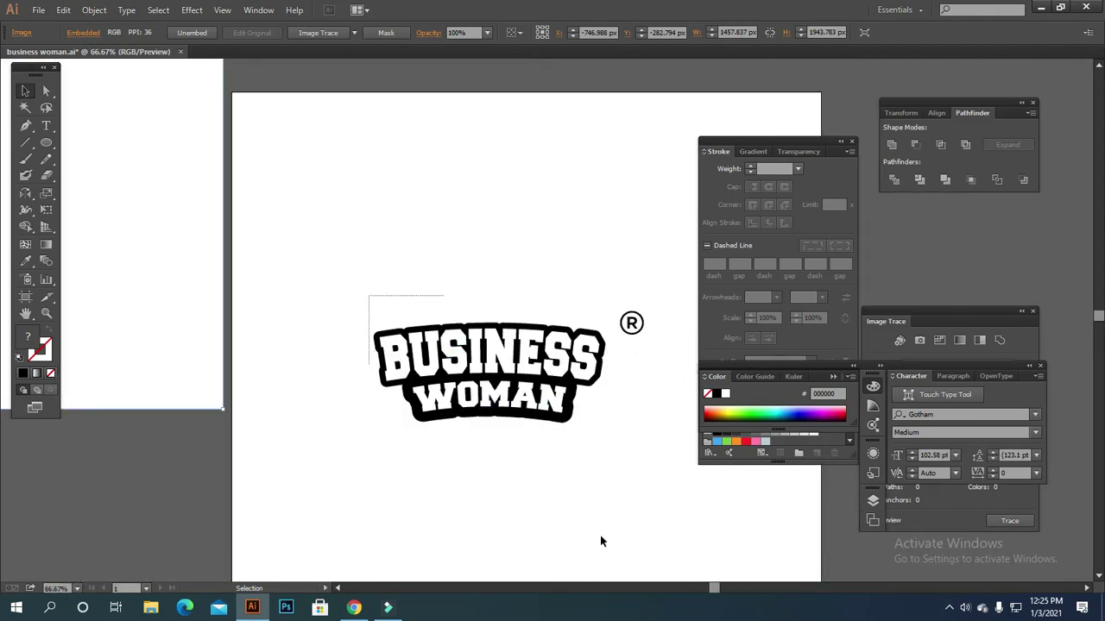
Move the Business Woman logo right and slightly down so its last S sits beneath the circled R mark
left_click(523, 403)
left_click_drag(522, 403, 580, 435)
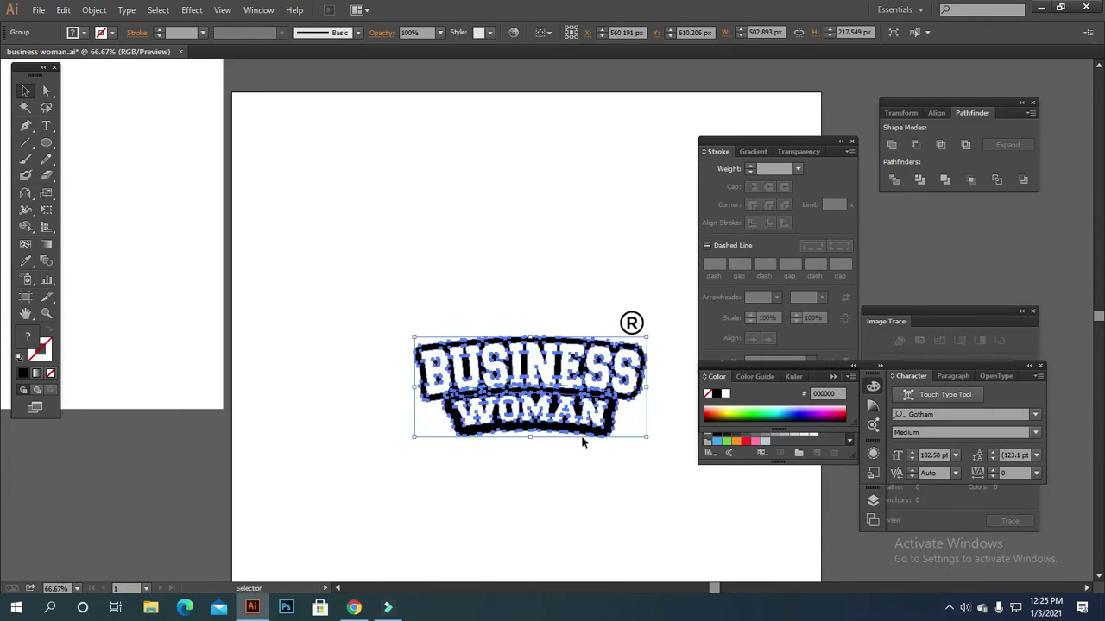
left_click(604, 453)
Isolate the black backing shape behind WOMAN and shrink it to about 362 × 110 px around the word
scroll(618, 352, "up", 3)
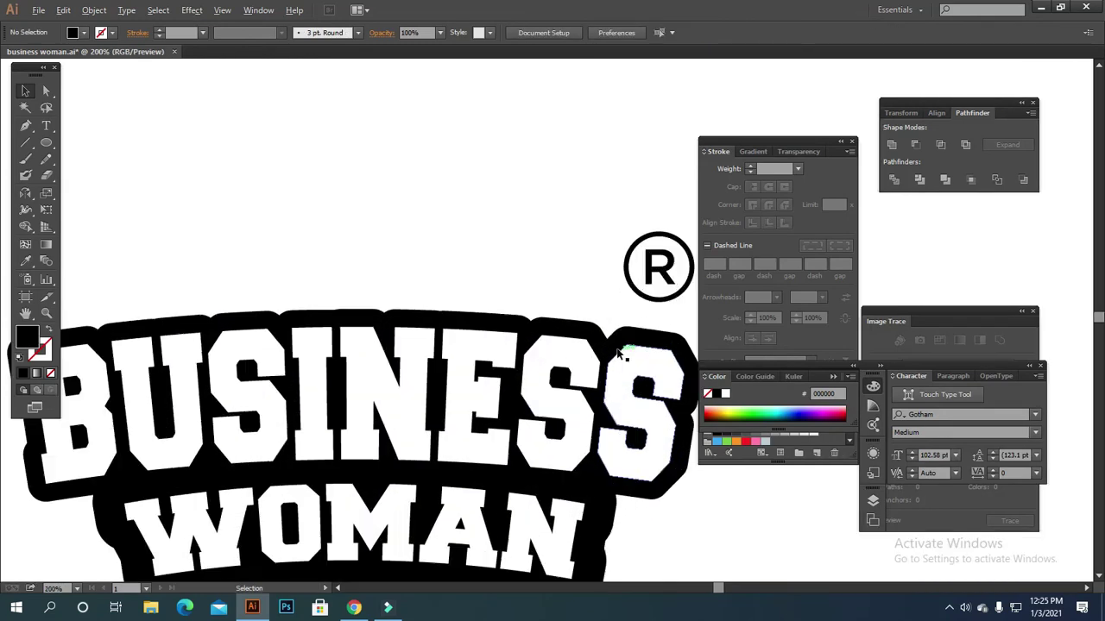
scroll(535, 440, "down", 2)
scroll(536, 440, "right", 2)
double_click(466, 534)
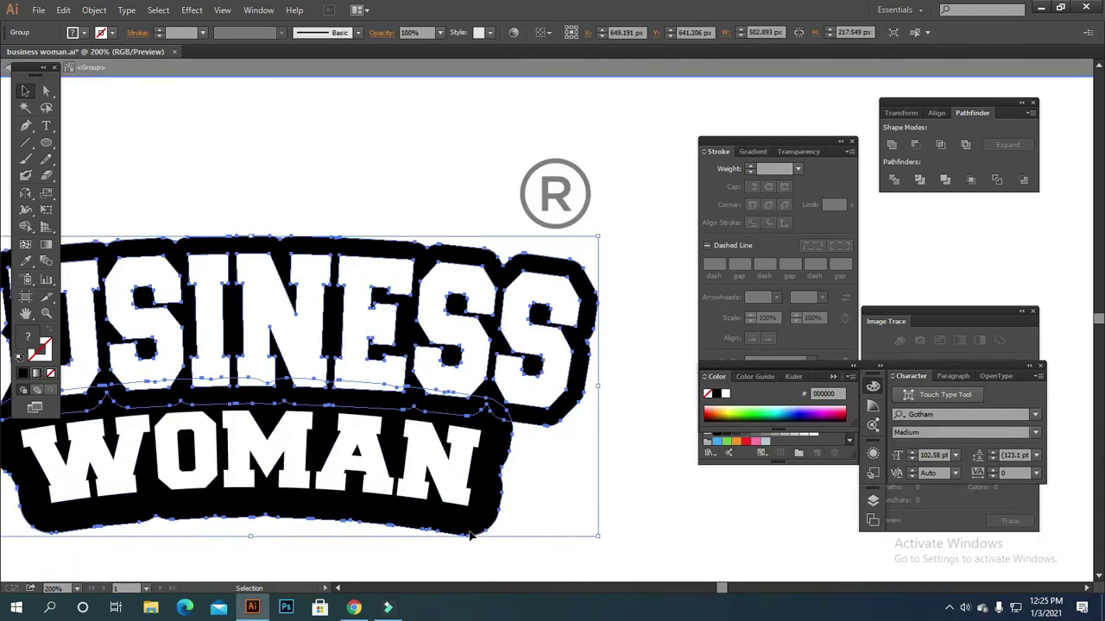
double_click(470, 534)
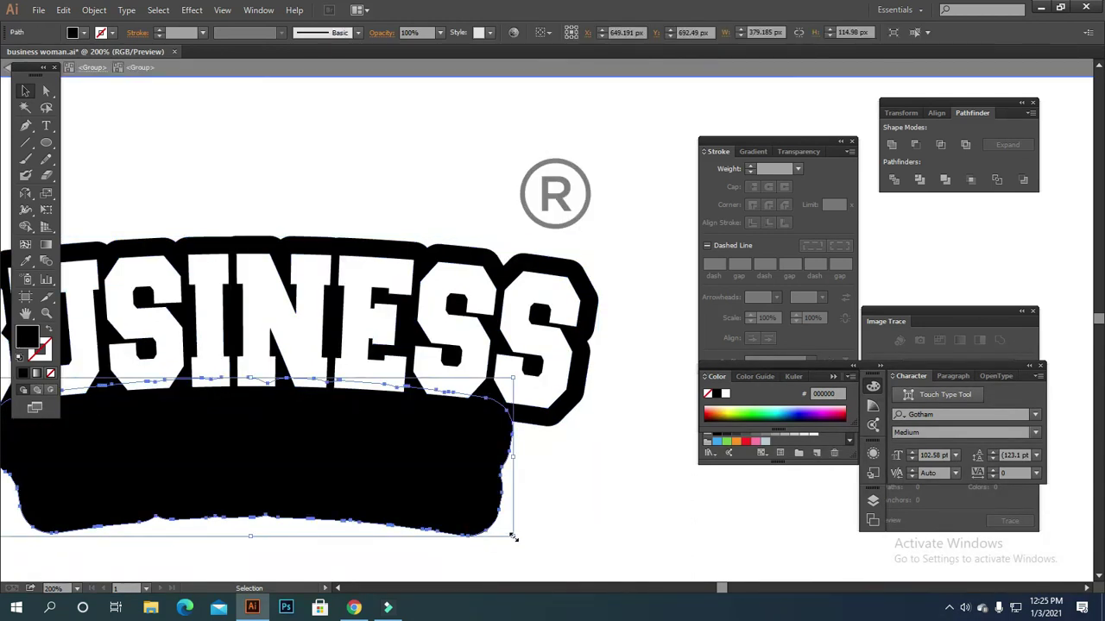
left_click_drag(514, 538, 503, 535)
left_click(504, 80)
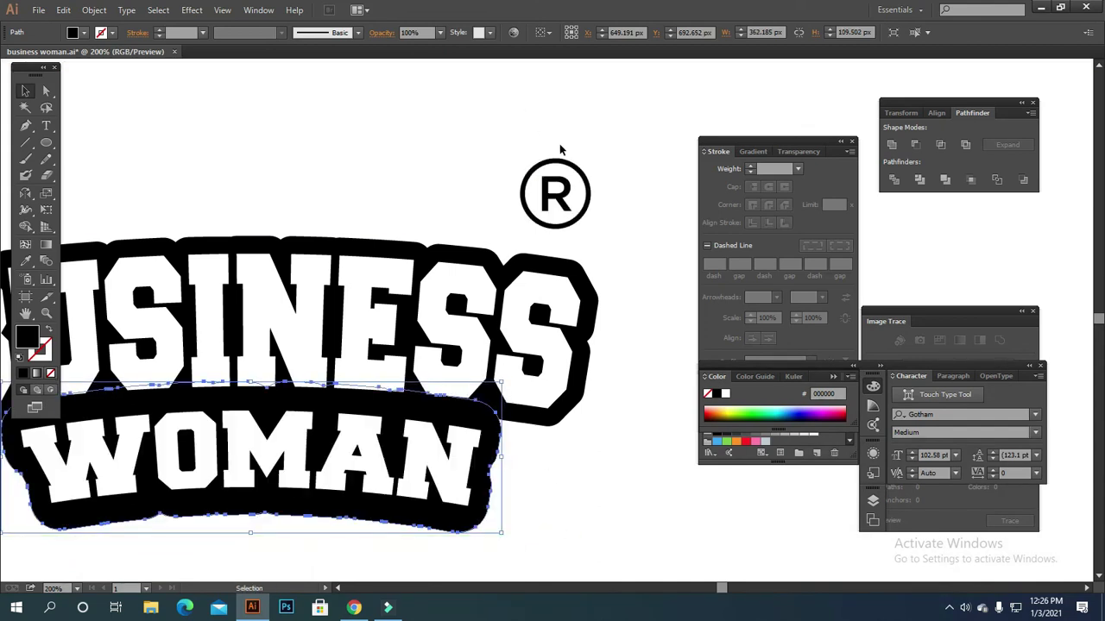
left_click(691, 448)
Move the circled R mark down to the right of the last S in BUSINESS
scroll(617, 509, "down", 3)
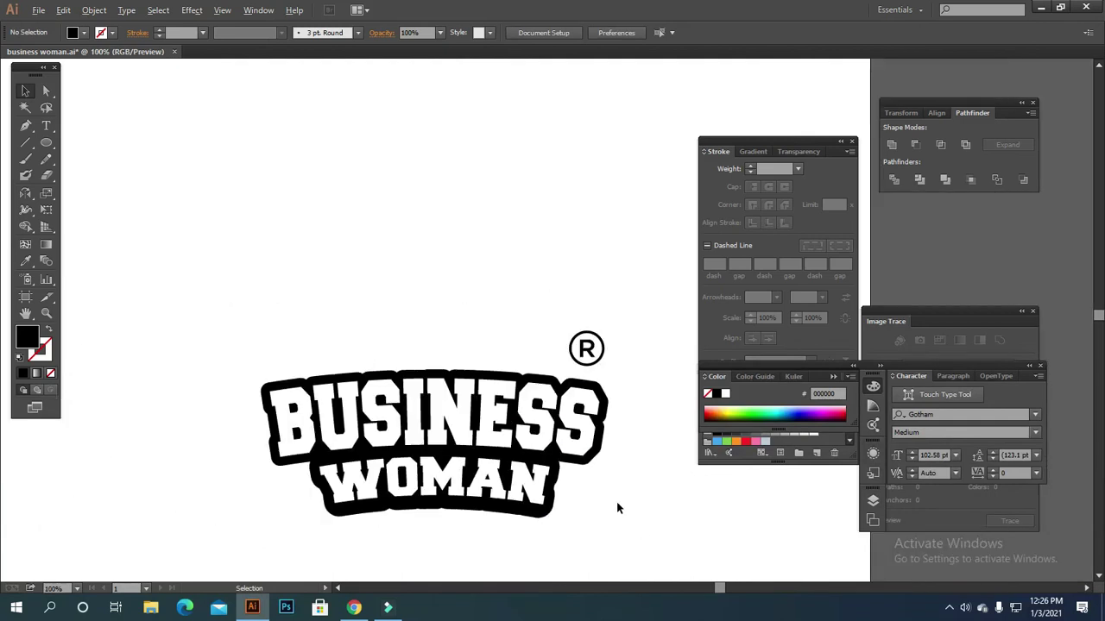
scroll(617, 508, "up", 1)
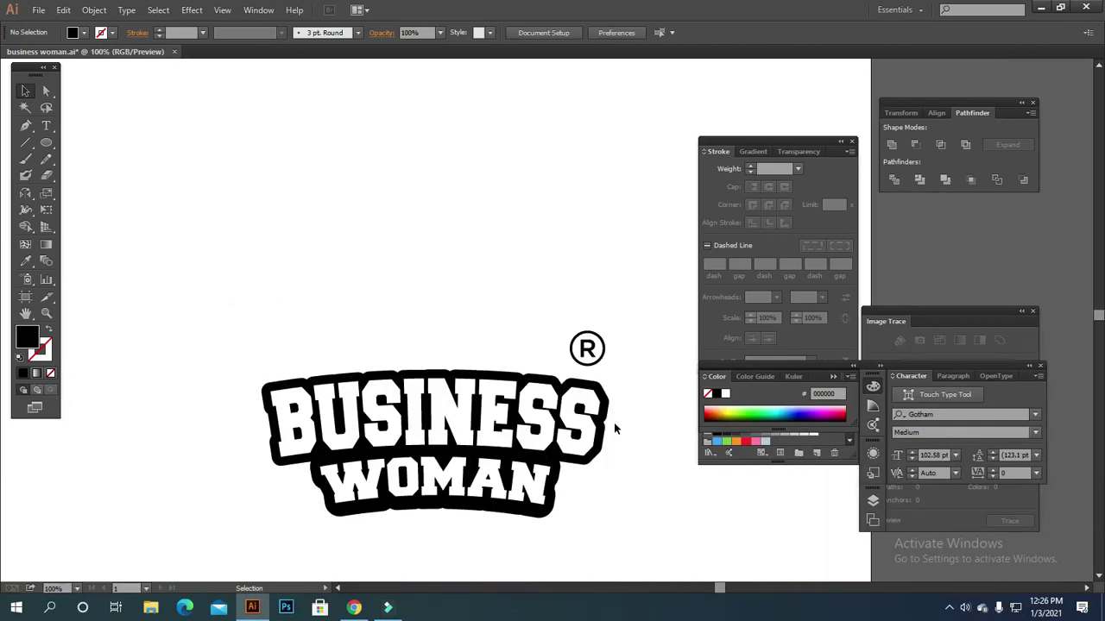
left_click(598, 353)
mouse_move(631, 405)
left_mouse_down()
mouse_move(607, 373)
mouse_move(648, 406)
left_mouse_up()
left_click(657, 380)
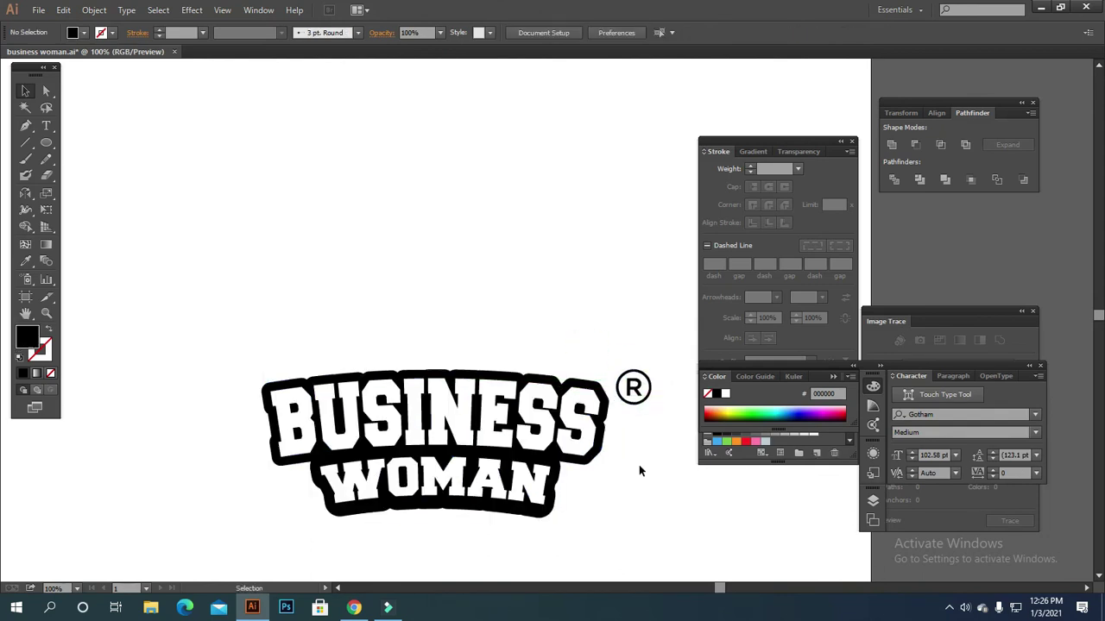
Review the finished logo with its registered mark at several zoom levels and against the client's original design
scroll(638, 464, "down", 3)
scroll(638, 464, "up", 2)
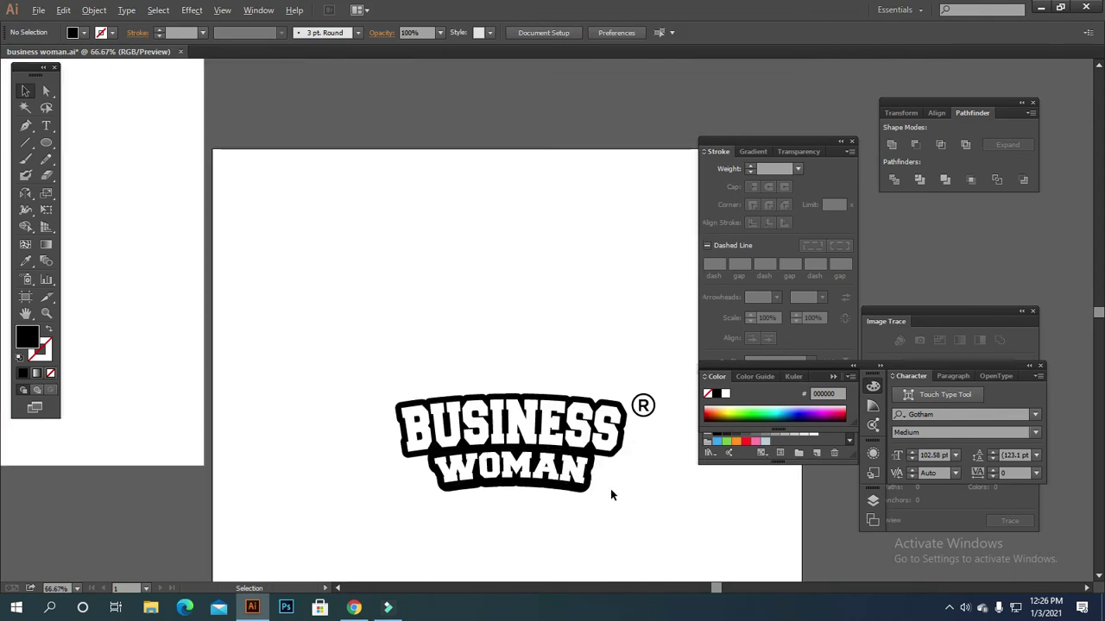
scroll(610, 489, "down", 2)
scroll(590, 528, "up", 1)
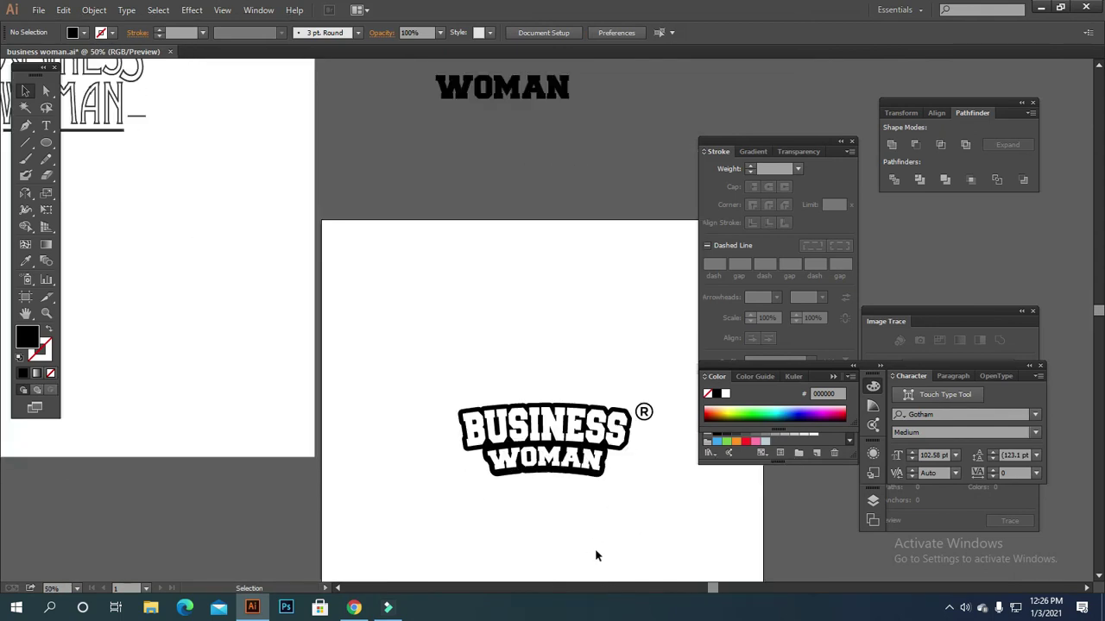
scroll(595, 551, "down", 1)
scroll(575, 551, "down", 2)
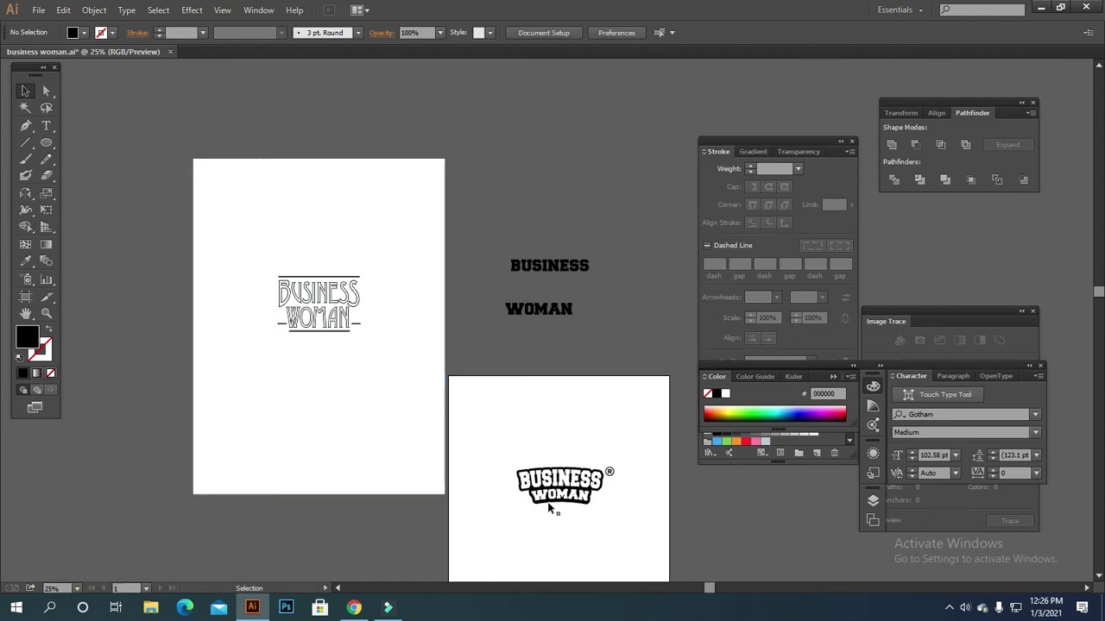
scroll(527, 488, "up", 2)
scroll(526, 489, "down", 1)
scroll(527, 489, "up", 1)
scroll(527, 489, "down", 1)
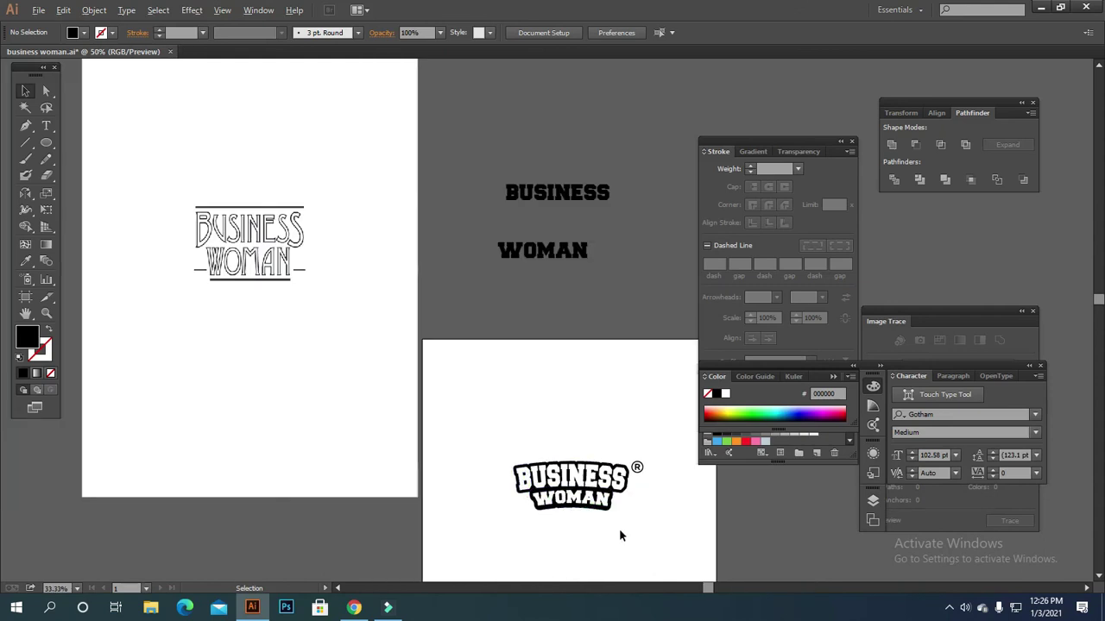
scroll(619, 530, "up", 2)
scroll(603, 528, "down", 1)
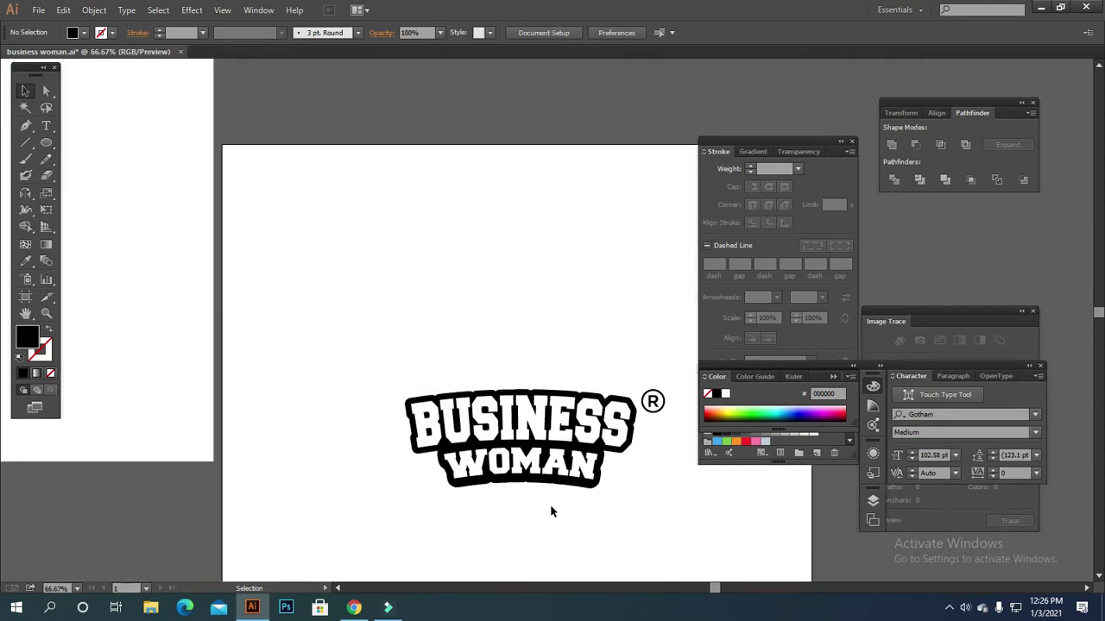
scroll(550, 508, "down", 1)
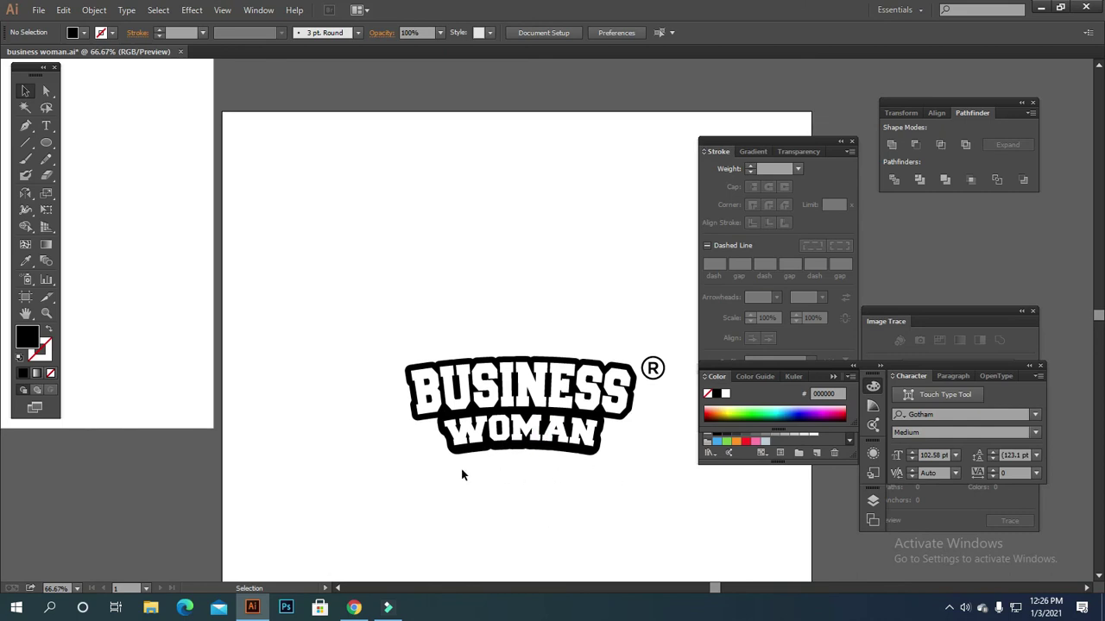
scroll(636, 463, "down", 1)
scroll(635, 463, "up", 1)
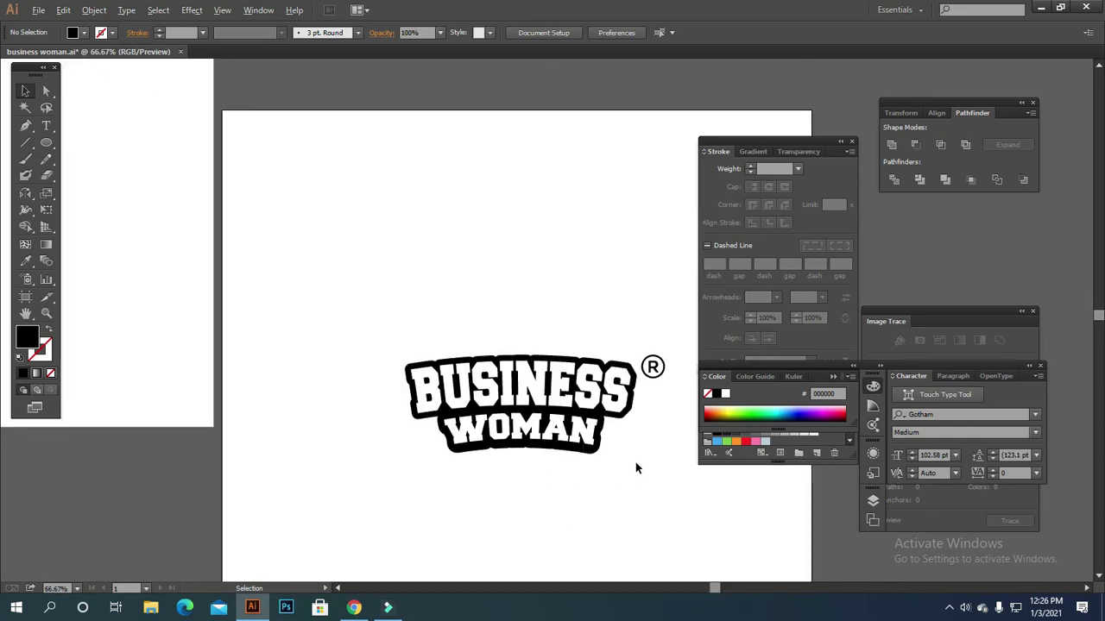
scroll(566, 475, "down", 1)
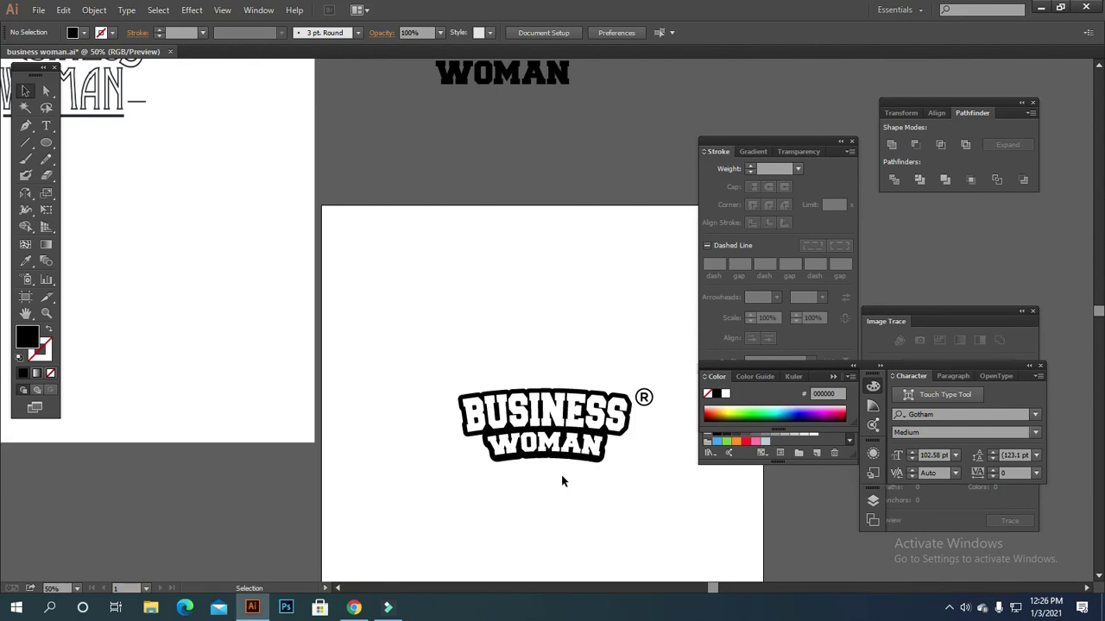
Switch to the Rebranding Logo contest page in Chrome and look through the other freelancers' Business Woman entries
left_click(354, 607)
left_click(345, 11)
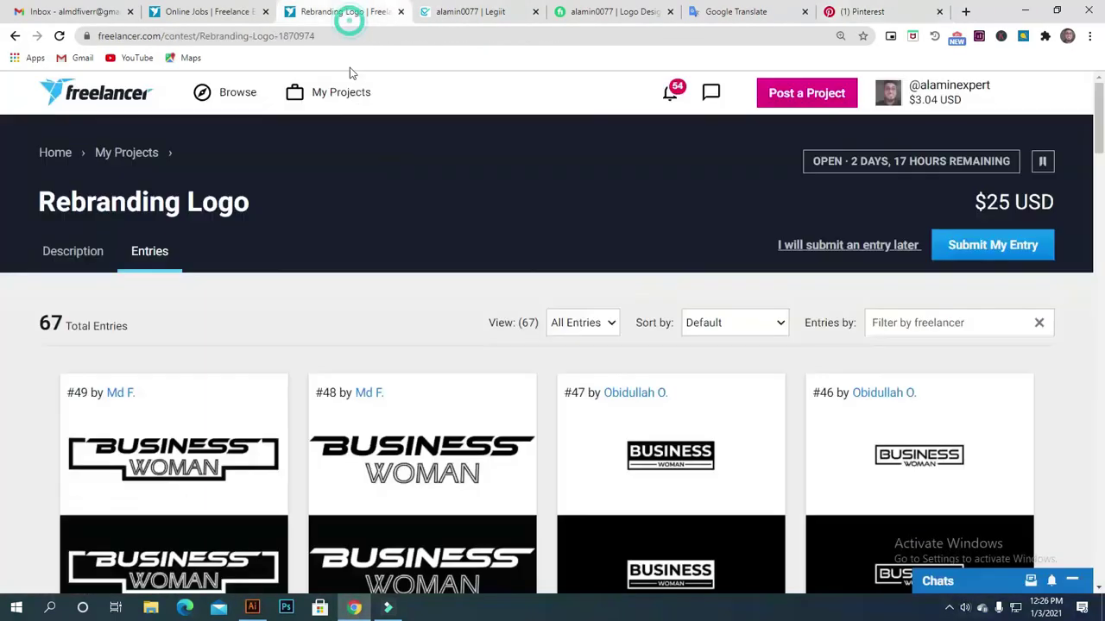
scroll(738, 548, "down", 9)
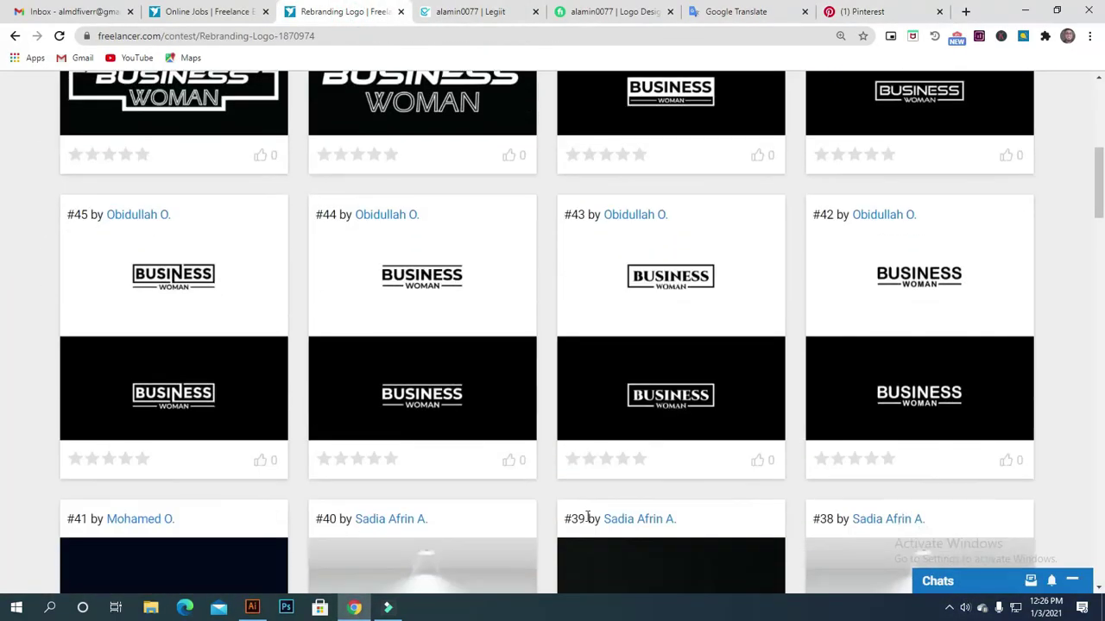
scroll(454, 466, "down", 3)
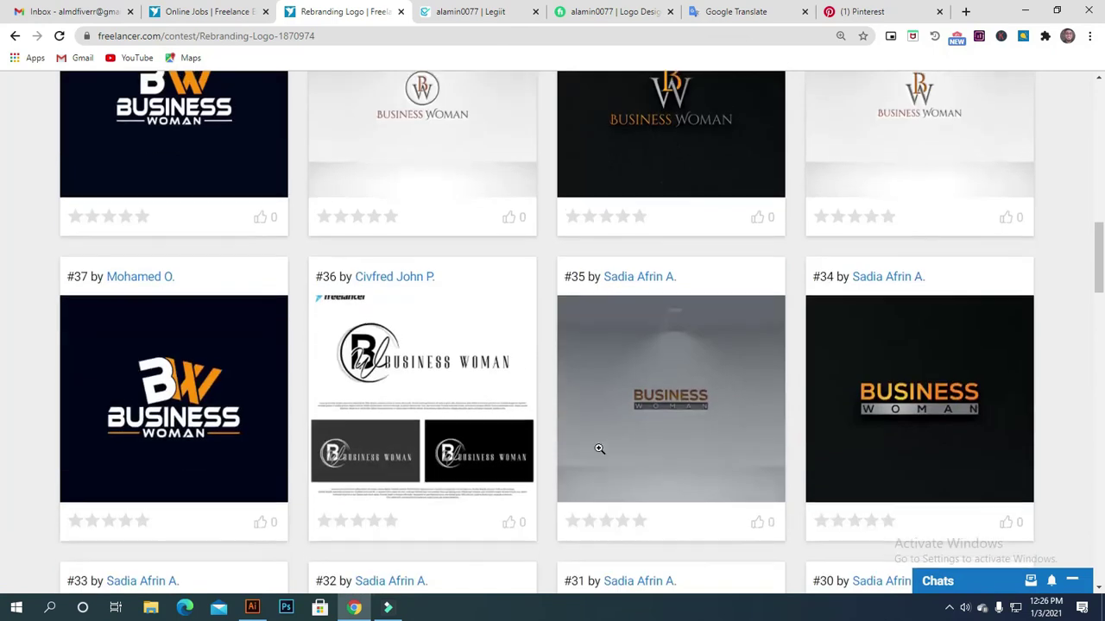
scroll(599, 449, "up", 3)
scroll(881, 539, "up", 9)
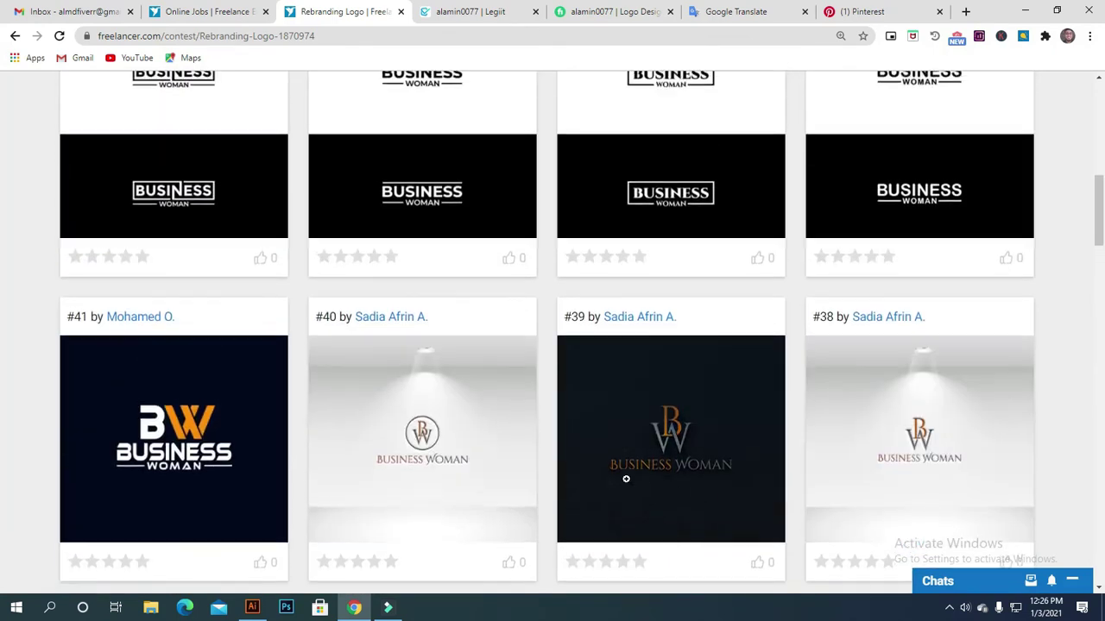
scroll(407, 475, "down", 2)
scroll(553, 420, "up", 2)
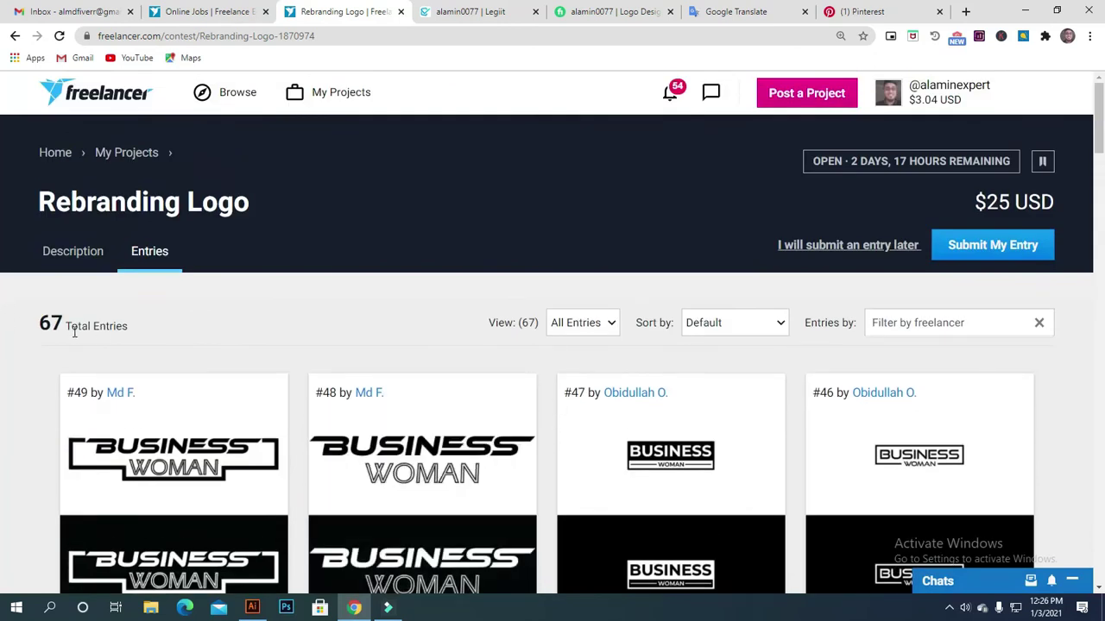
Set the entry view to All Entries and examine the competing logos on this page, down to entry #26
left_click(597, 333)
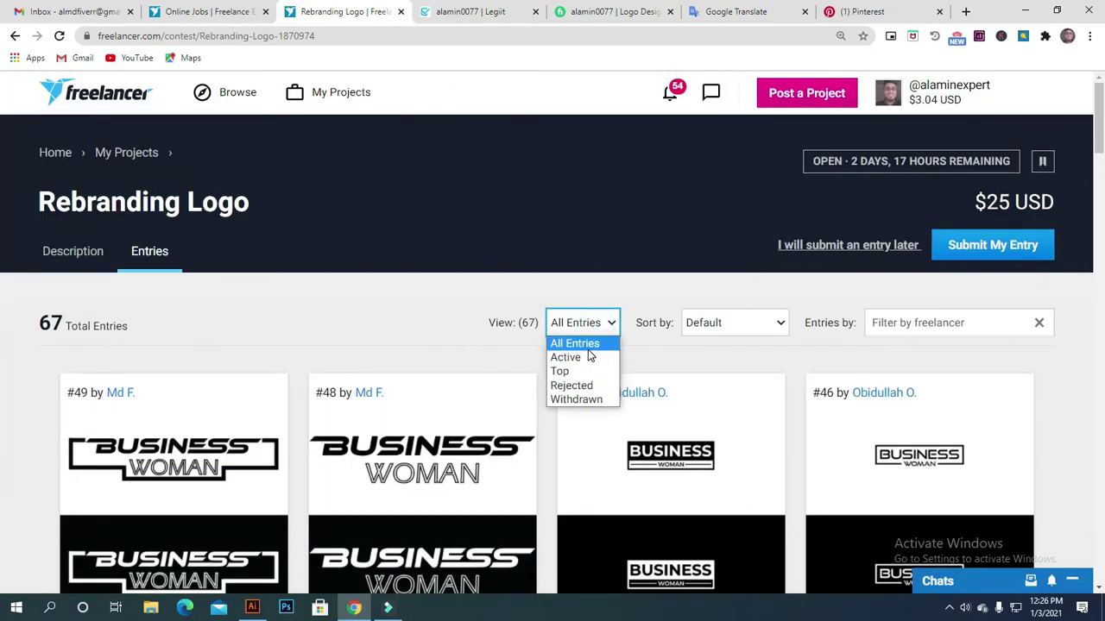
left_click(588, 347)
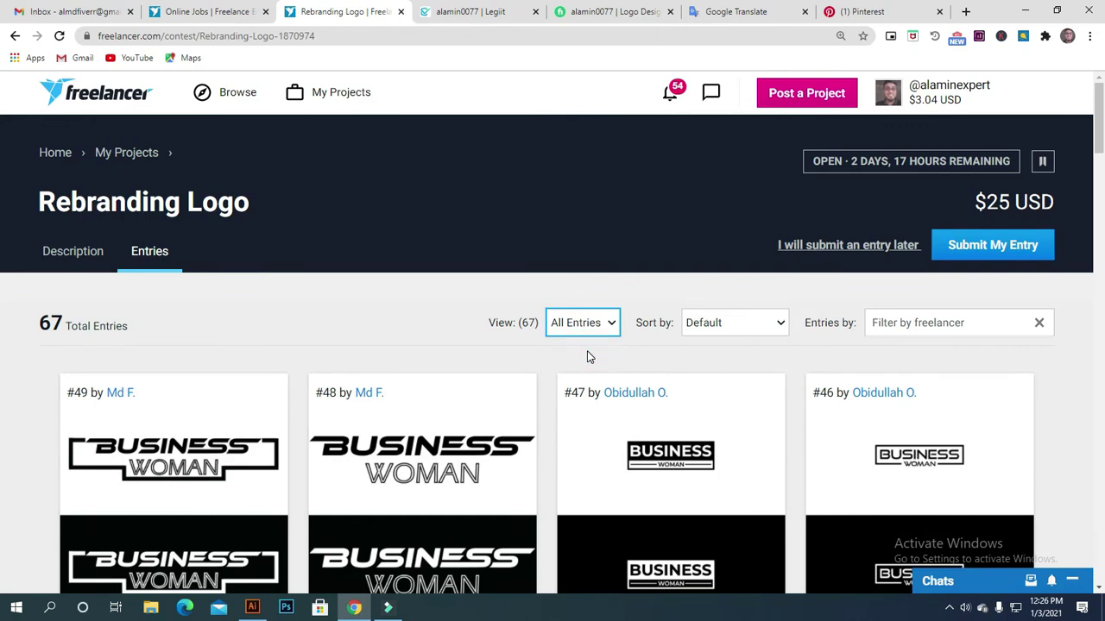
scroll(588, 358, "down", 17)
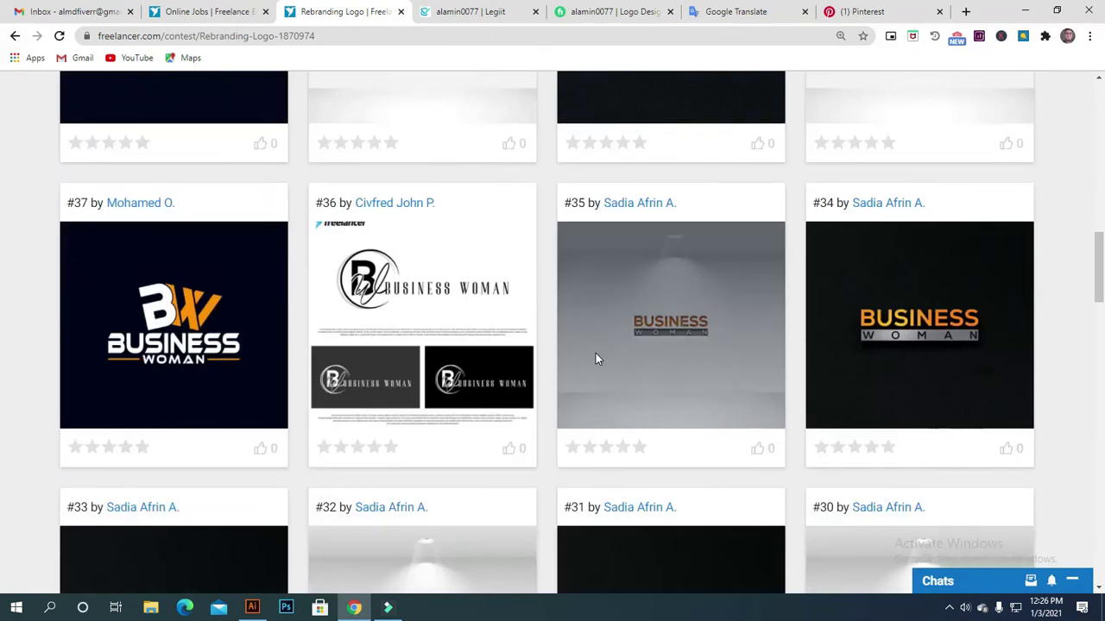
scroll(949, 440, "up", 3)
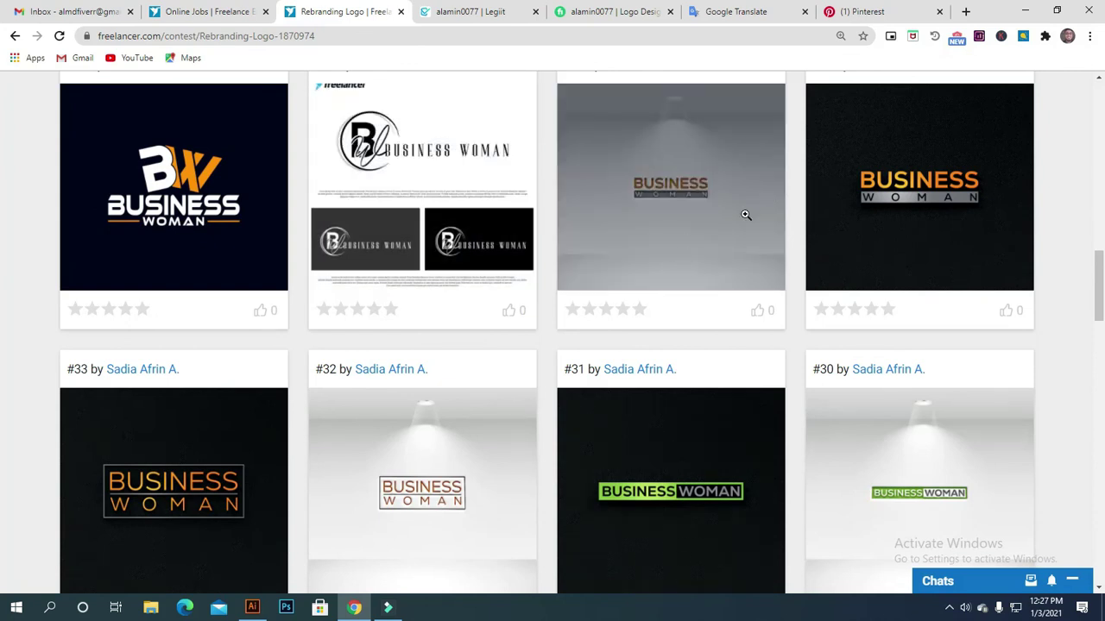
scroll(457, 348, "up", 6)
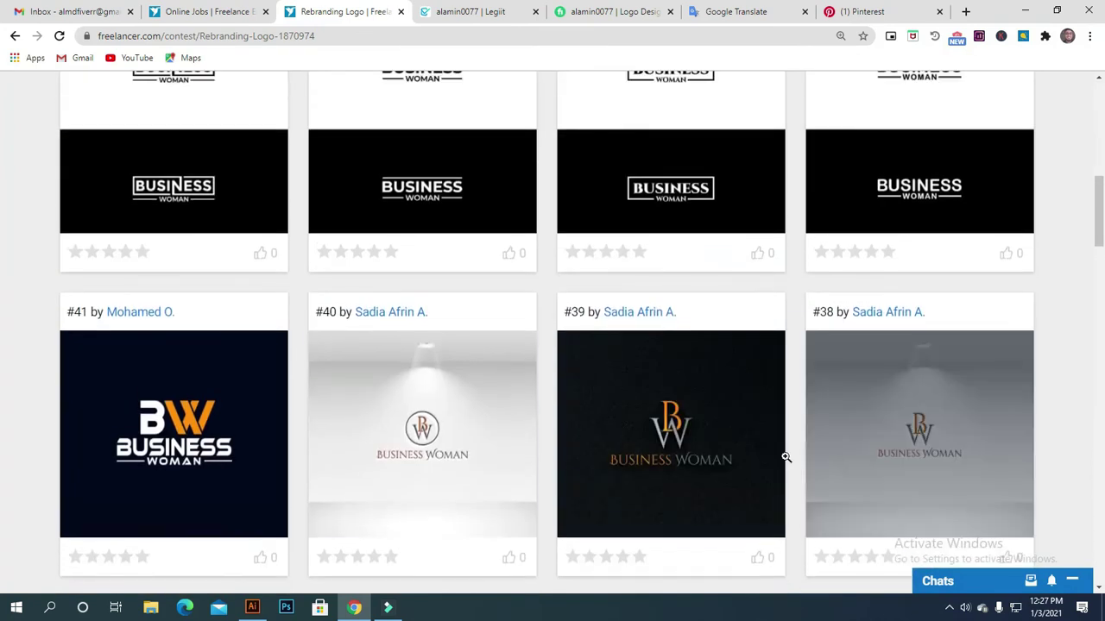
scroll(464, 444, "up", 6)
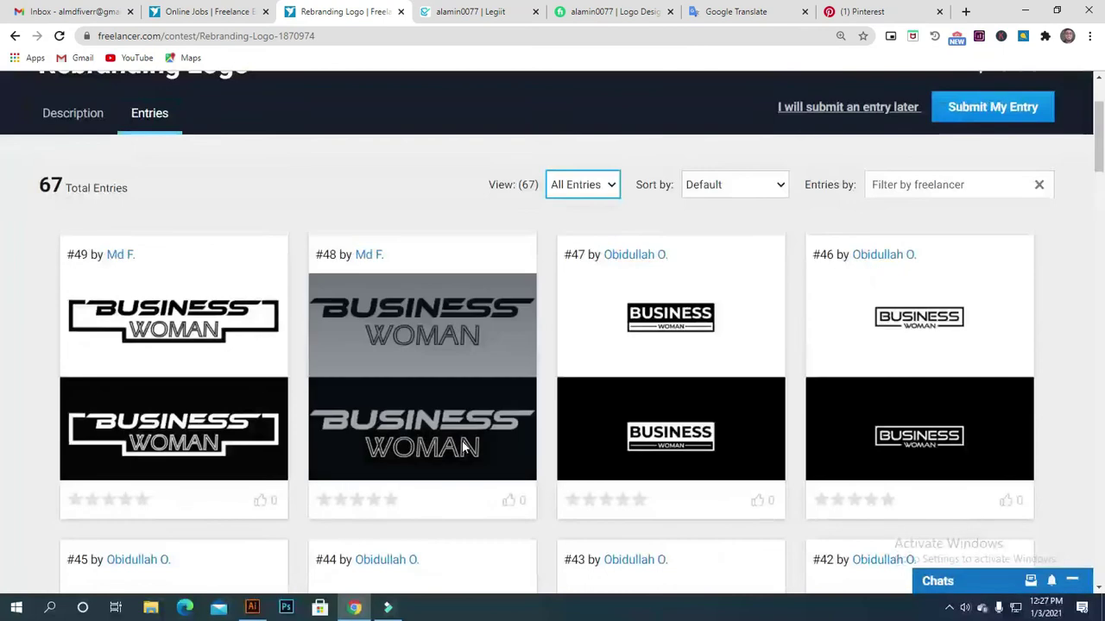
scroll(463, 444, "down", 18)
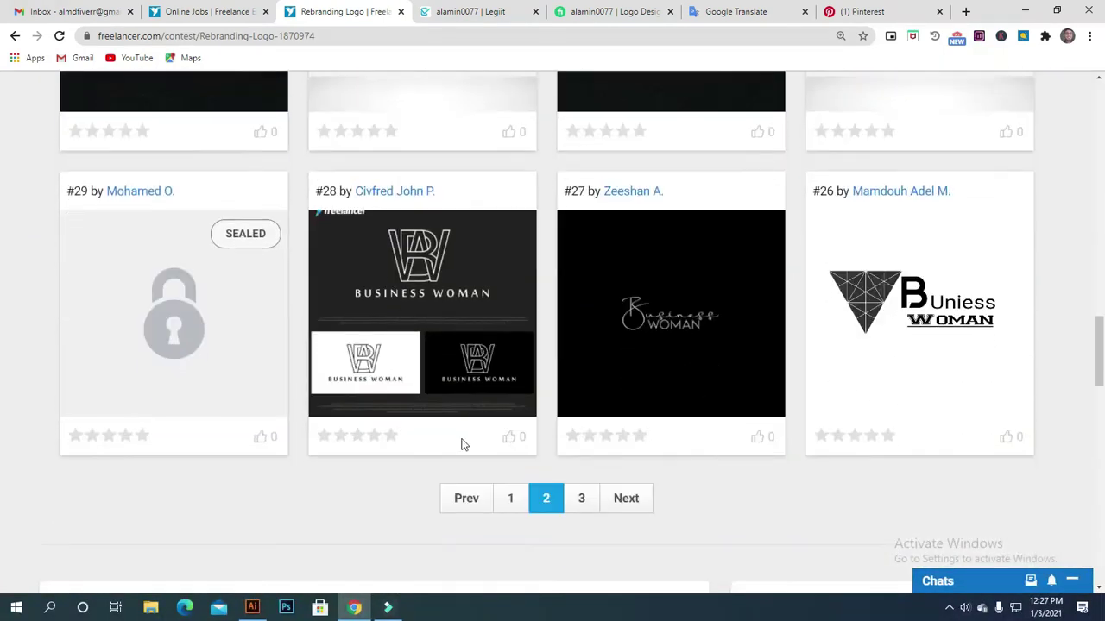
scroll(461, 440, "down", 2)
scroll(461, 439, "up", 3)
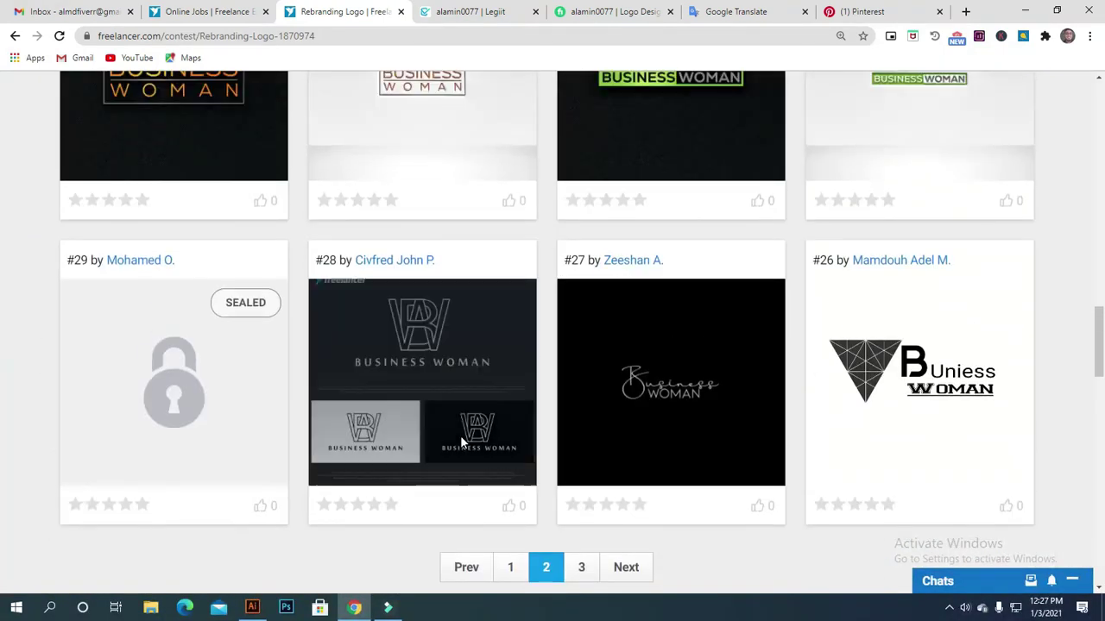